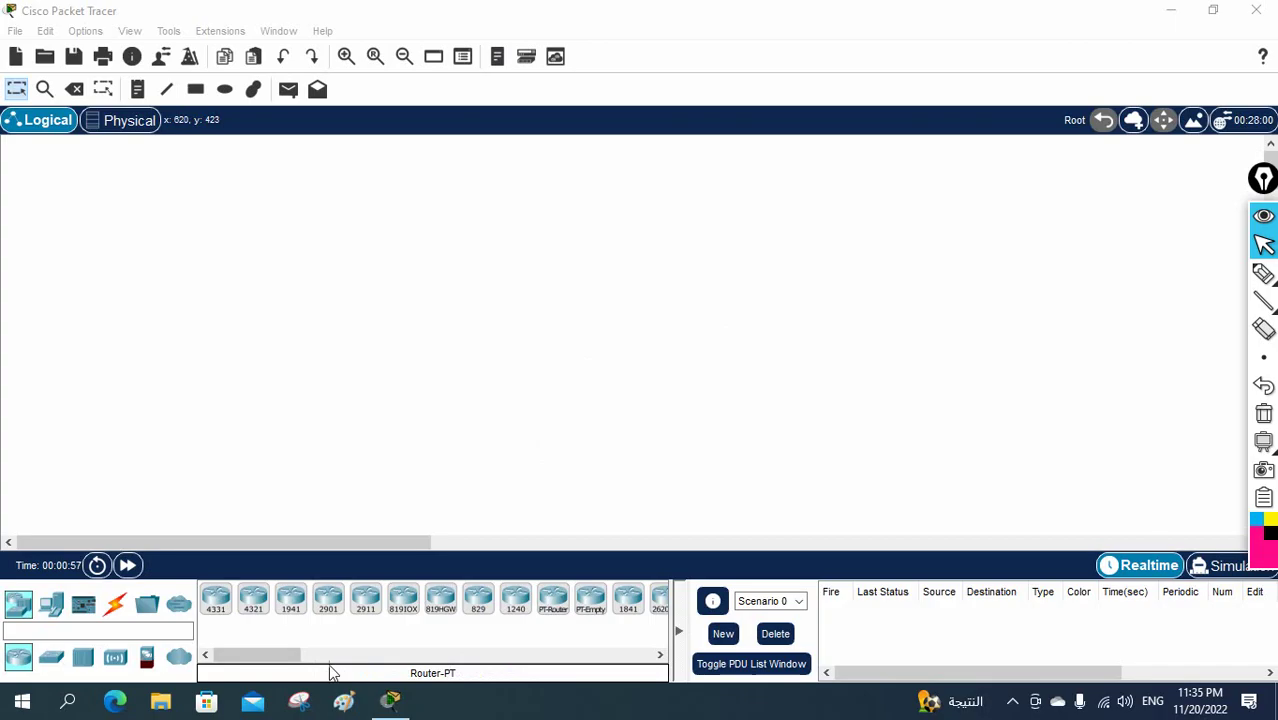
Step: Place two 2811 routers side by side near the top of the workspace
{"action": "left_click_drag", "start_coordinate": [281, 658], "coordinate": [350, 660]}
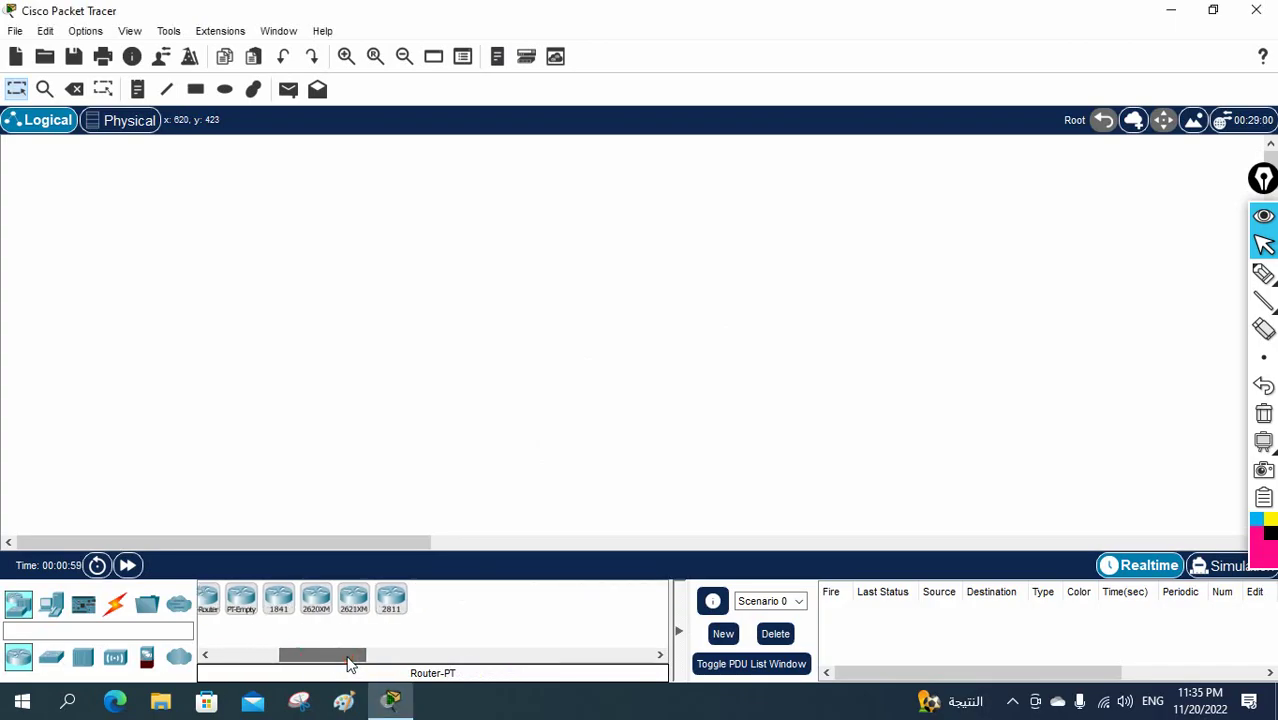
{"action": "left_click", "coordinate": [391, 601]}
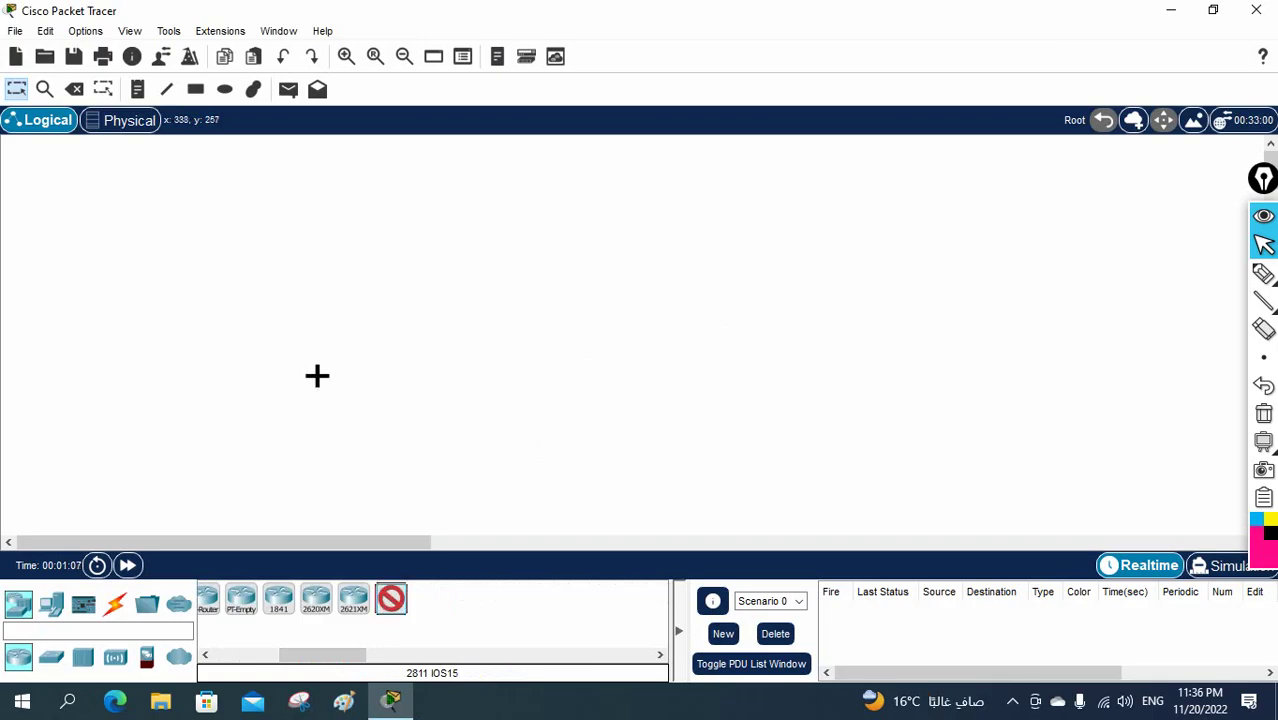
{"action": "left_click", "coordinate": [287, 200]}
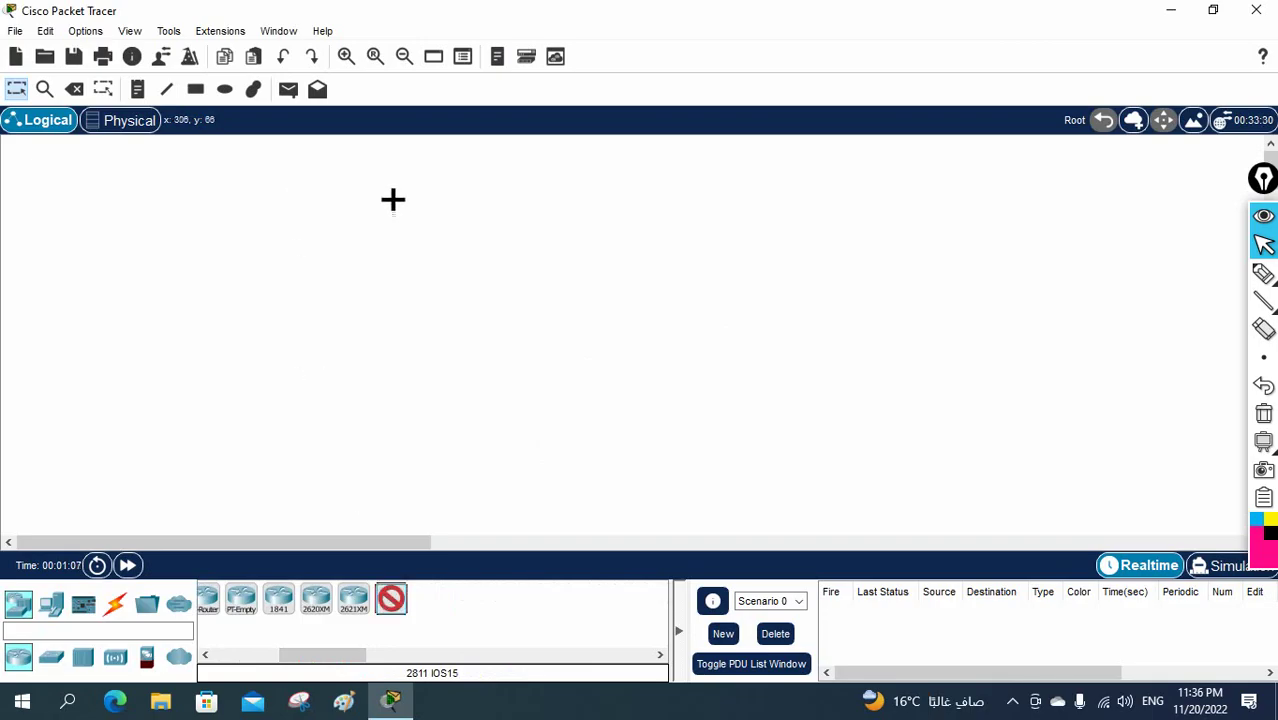
{"action": "left_click", "coordinate": [600, 195]}
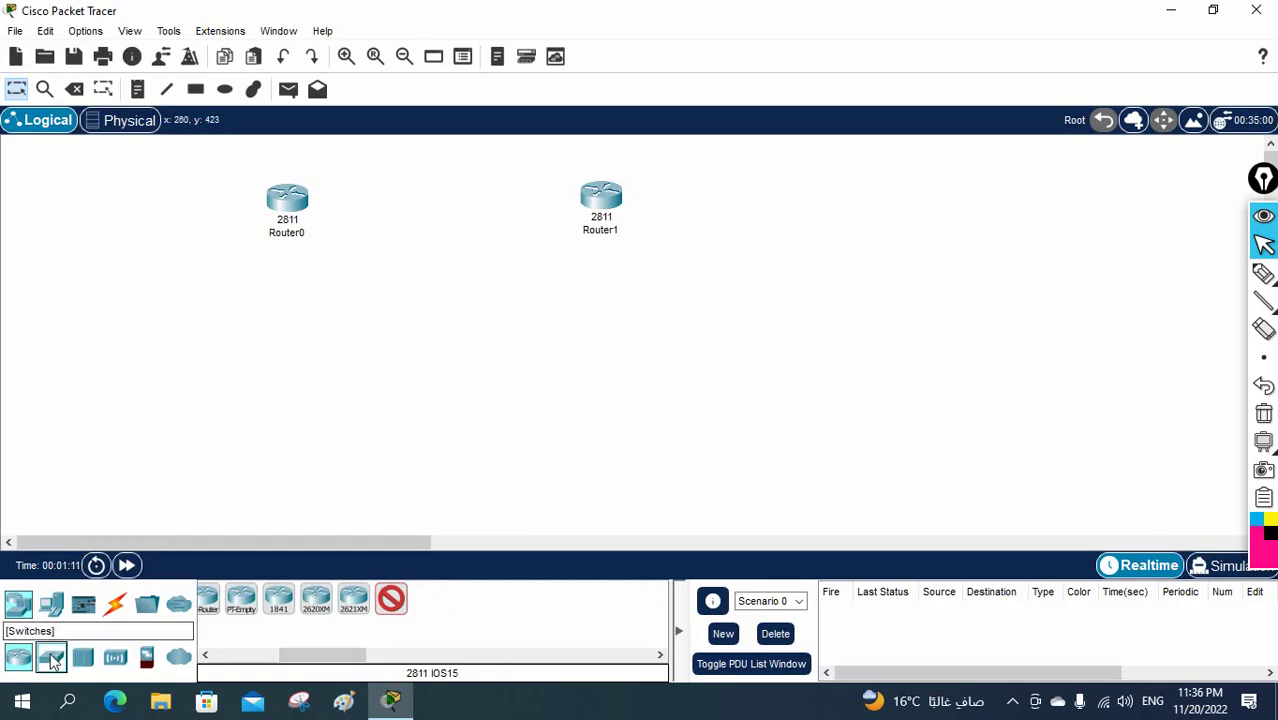
Step: Place a 2960 switch below each of the two routers
{"action": "left_click", "coordinate": [51, 656]}
{"action": "left_click", "coordinate": [218, 598]}
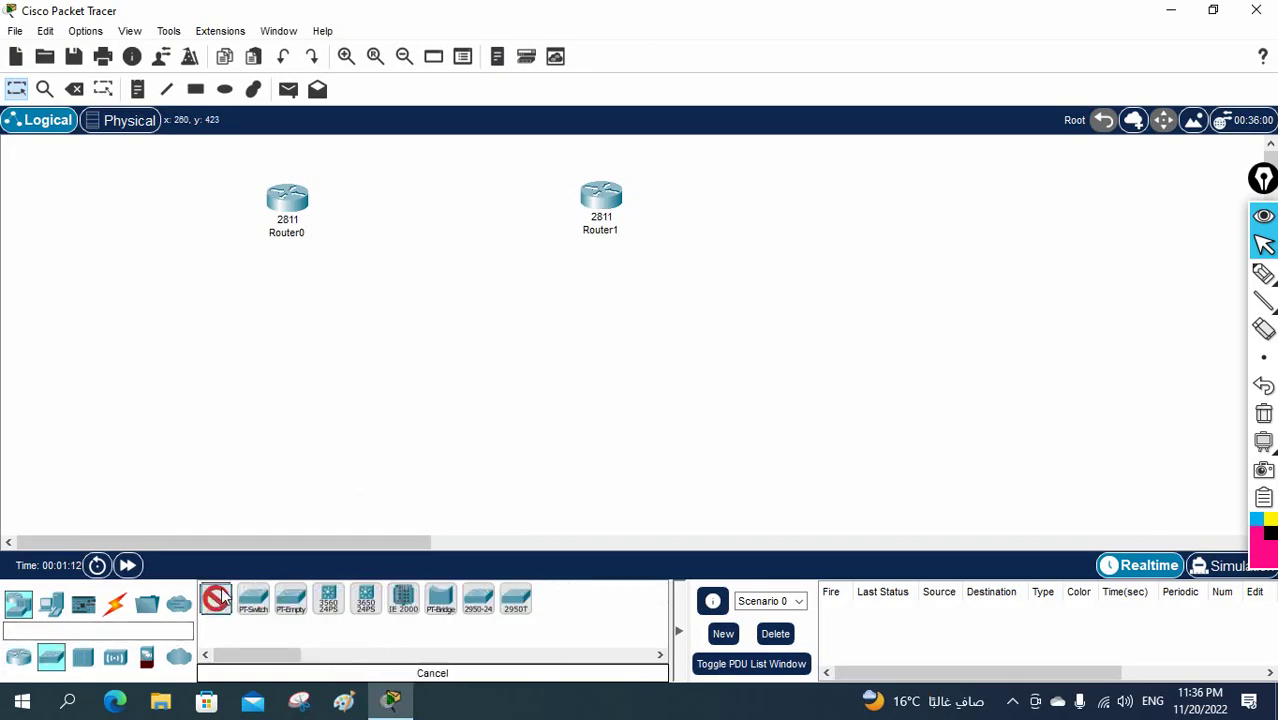
{"action": "left_click", "coordinate": [280, 324]}
{"action": "left_click", "coordinate": [595, 335]}
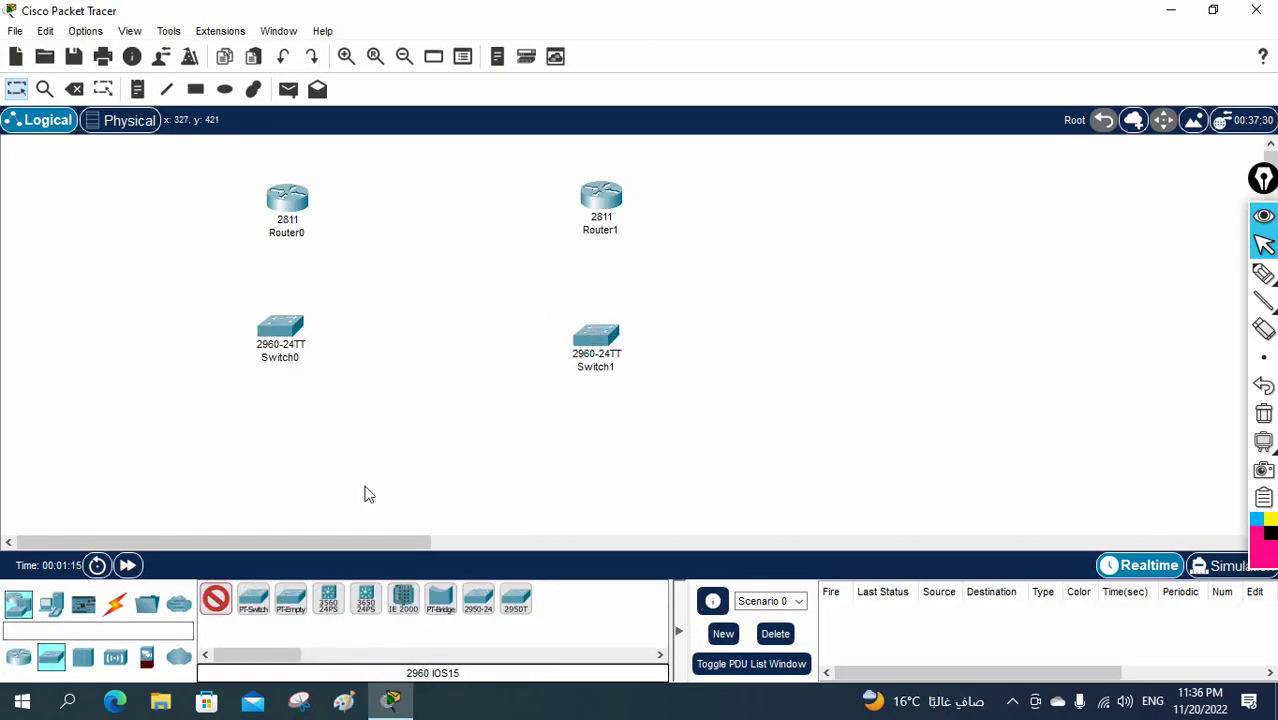
{"action": "left_click", "coordinate": [216, 598]}
Step: Place two generic servers side by side below Switch1
{"action": "left_click", "coordinate": [51, 604]}
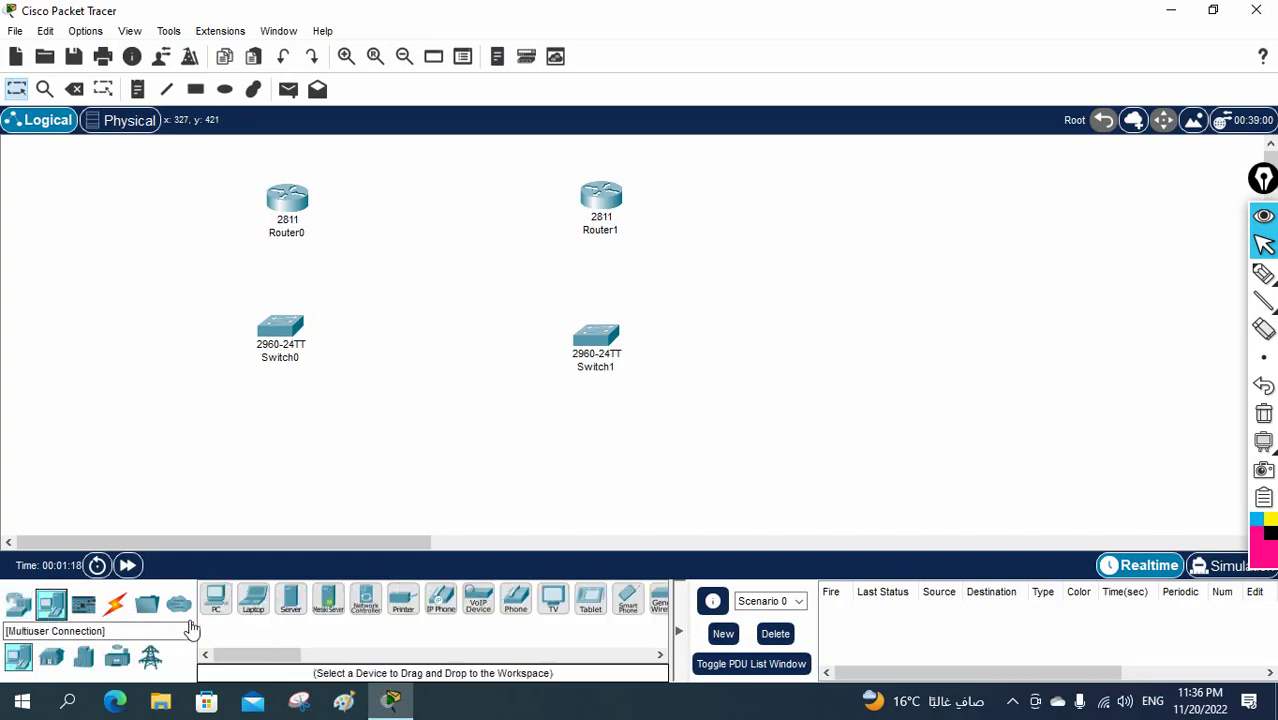
{"action": "left_click", "coordinate": [289, 600]}
{"action": "left_click", "coordinate": [555, 438]}
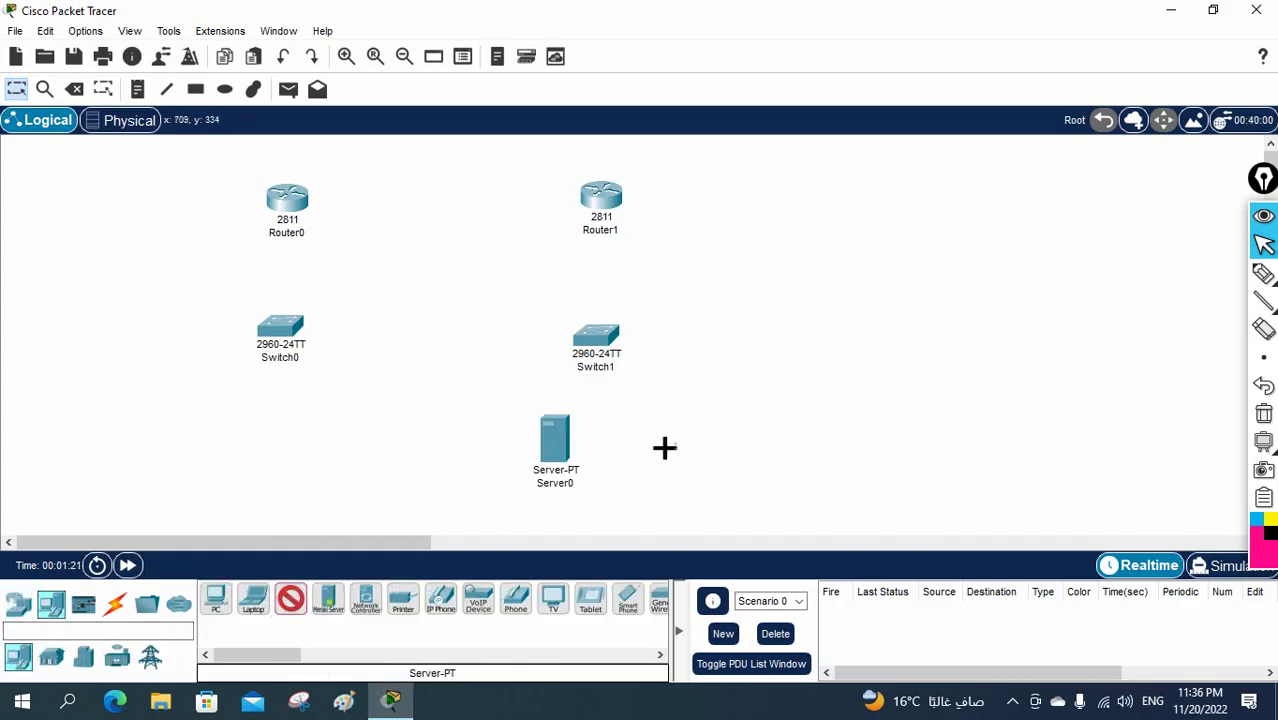
{"action": "left_click", "coordinate": [663, 434]}
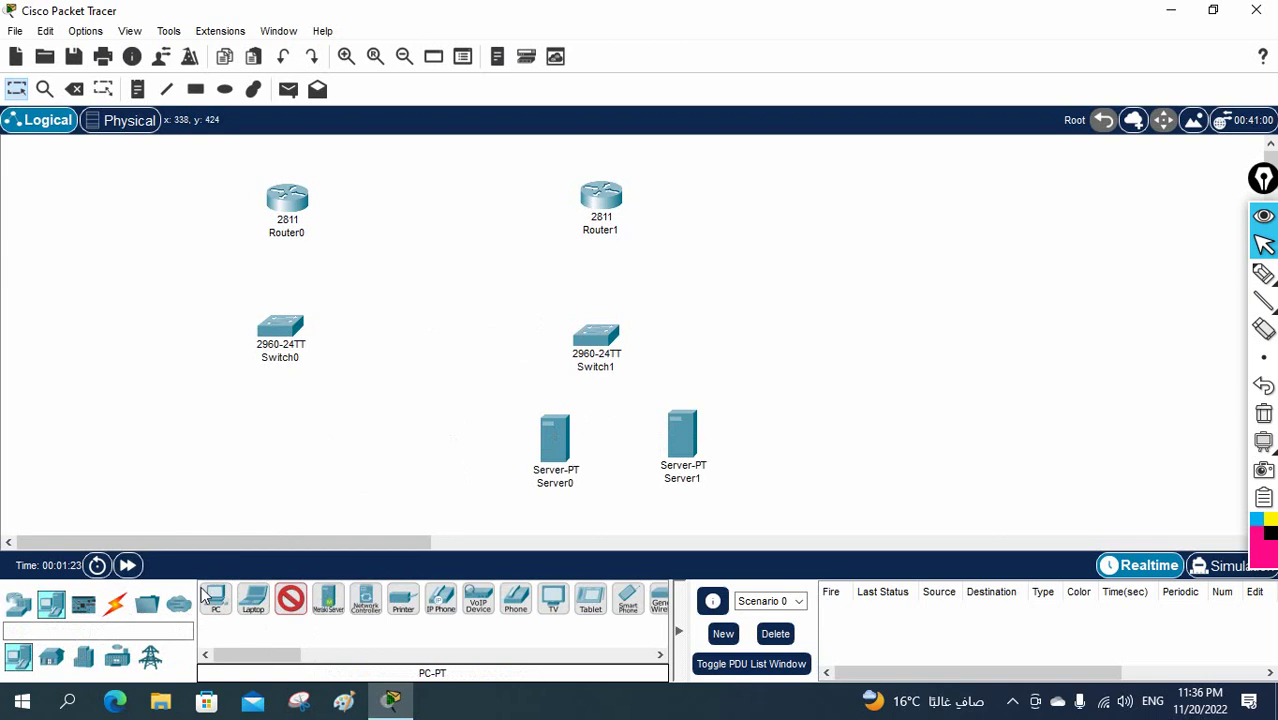
Step: Place two PCs and two laptops in an alternating row below Switch0
{"action": "left_click", "coordinate": [214, 597]}
{"action": "left_click", "coordinate": [185, 472]}
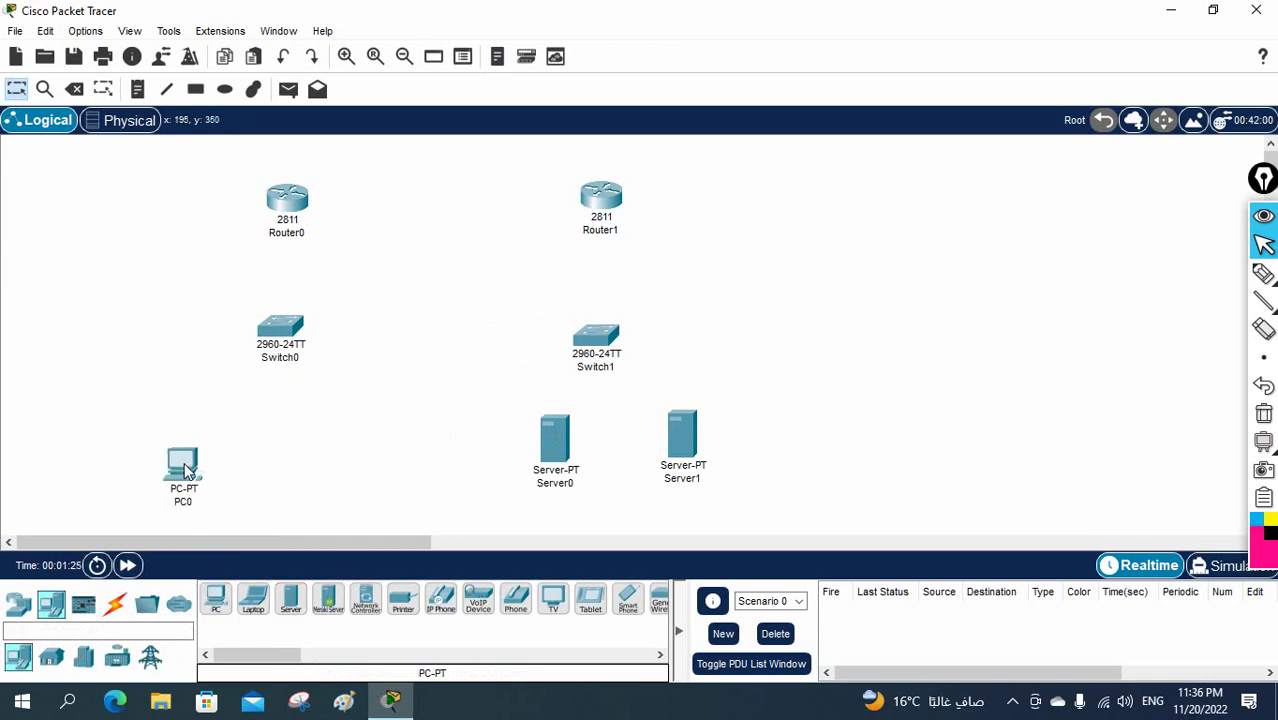
{"action": "left_click", "coordinate": [253, 598]}
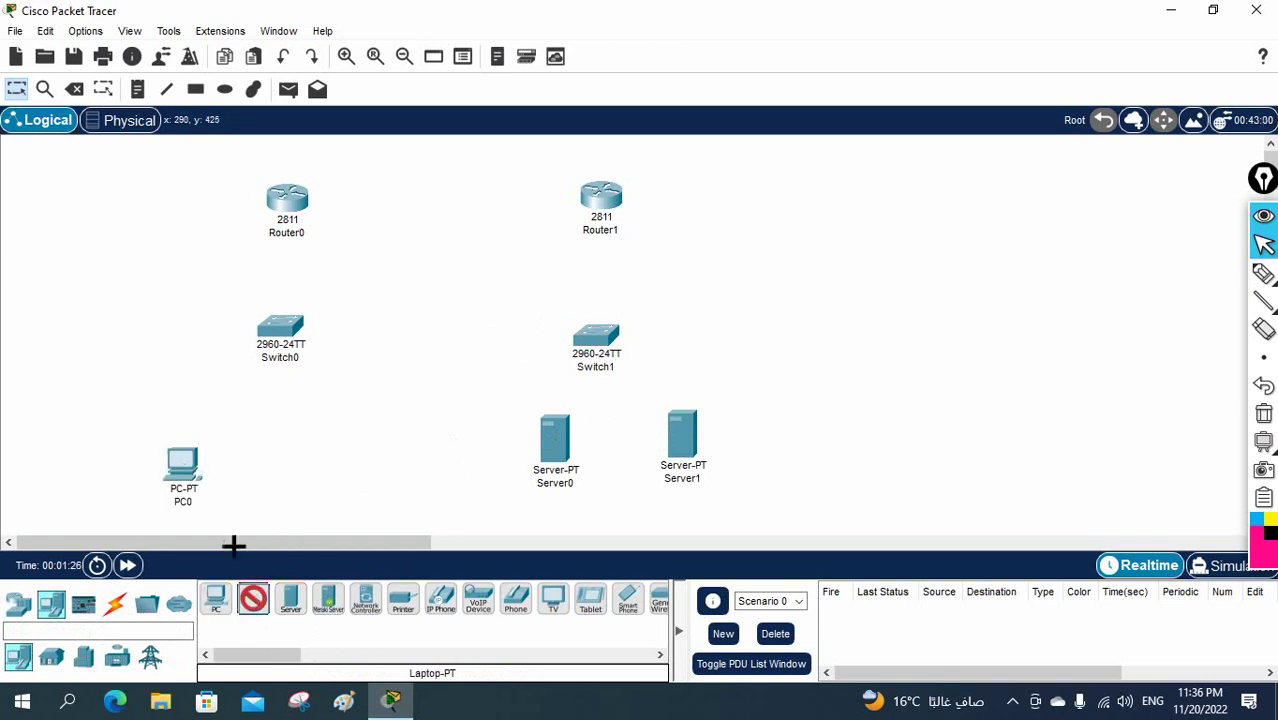
{"action": "left_click", "coordinate": [265, 460]}
{"action": "left_click", "coordinate": [95, 460]}
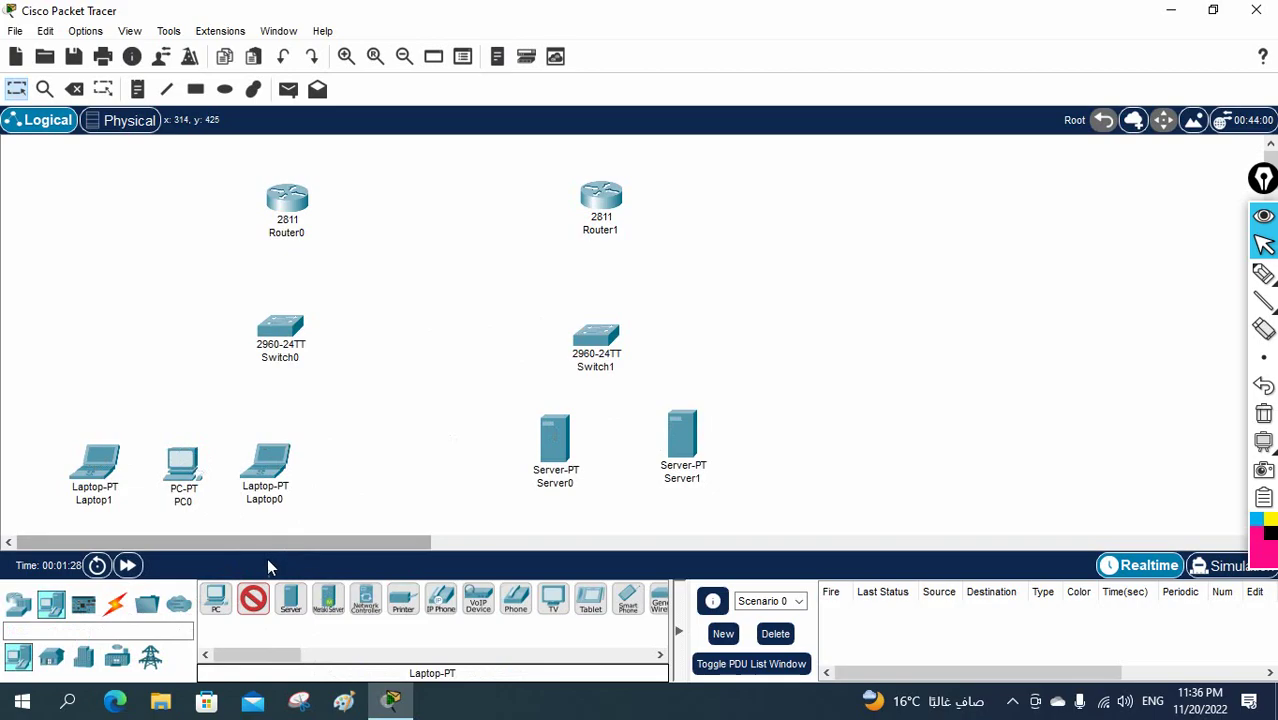
{"action": "left_click", "coordinate": [209, 600]}
{"action": "left_click", "coordinate": [335, 463]}
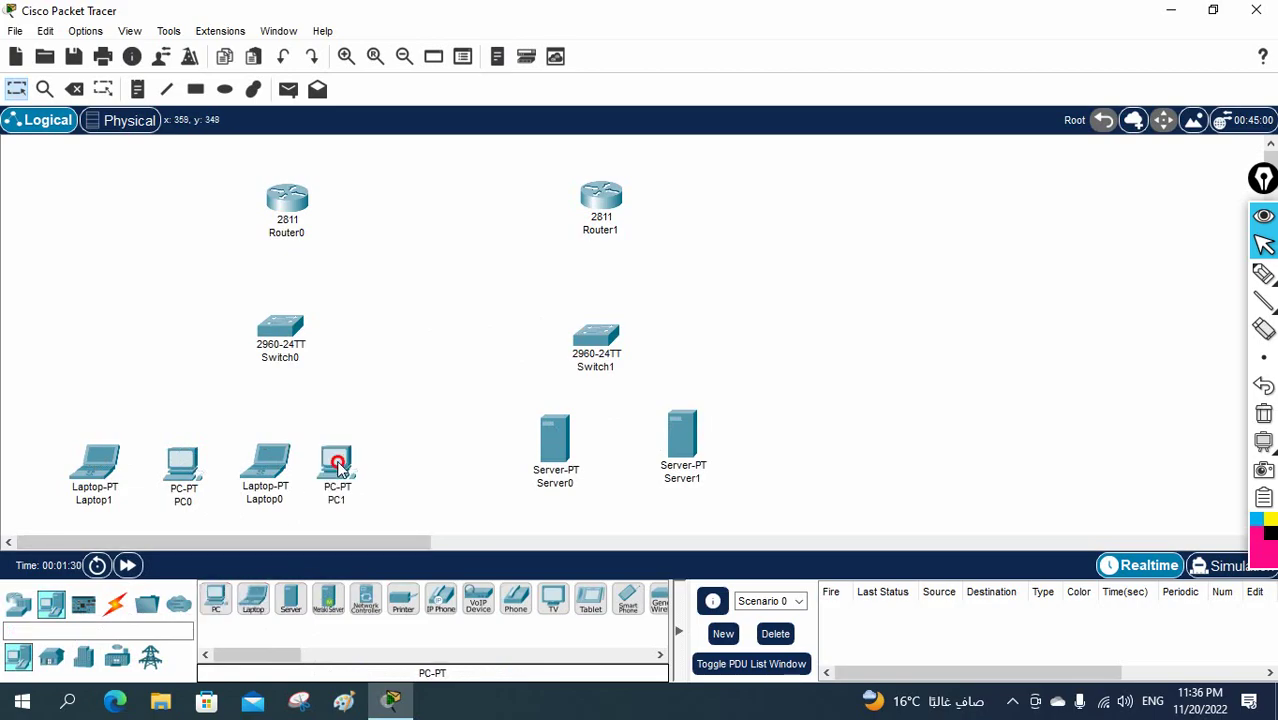
Step: Cable Router0 to Router1, and each router to the switch below it, using automatically chosen connections
{"action": "left_click", "coordinate": [115, 603]}
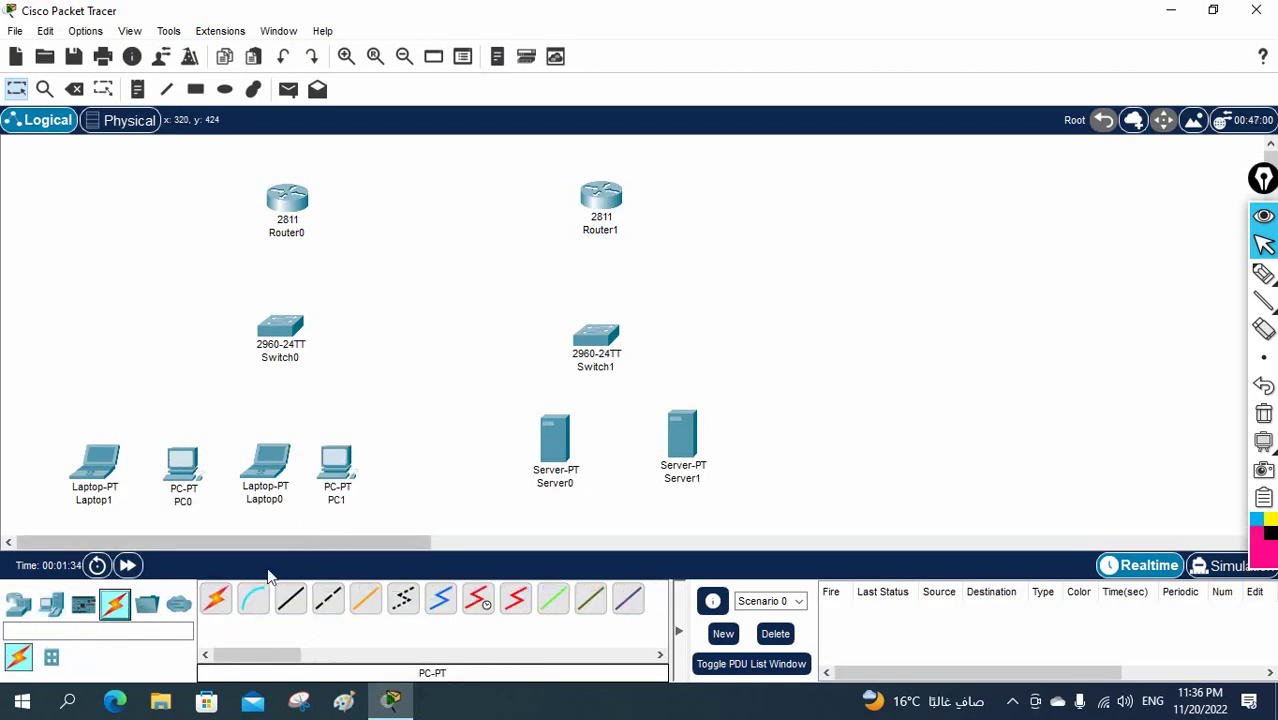
{"action": "left_click", "coordinate": [218, 598]}
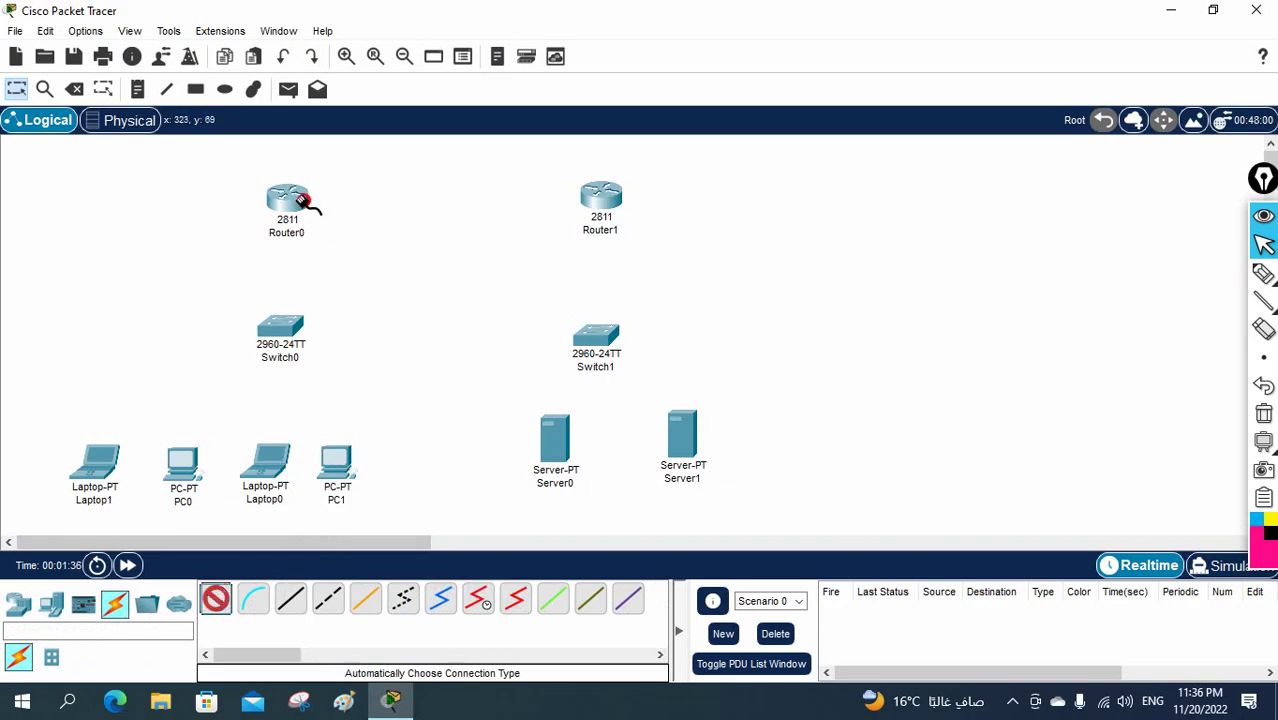
{"action": "left_click", "coordinate": [600, 196]}
{"action": "left_click", "coordinate": [287, 200]}
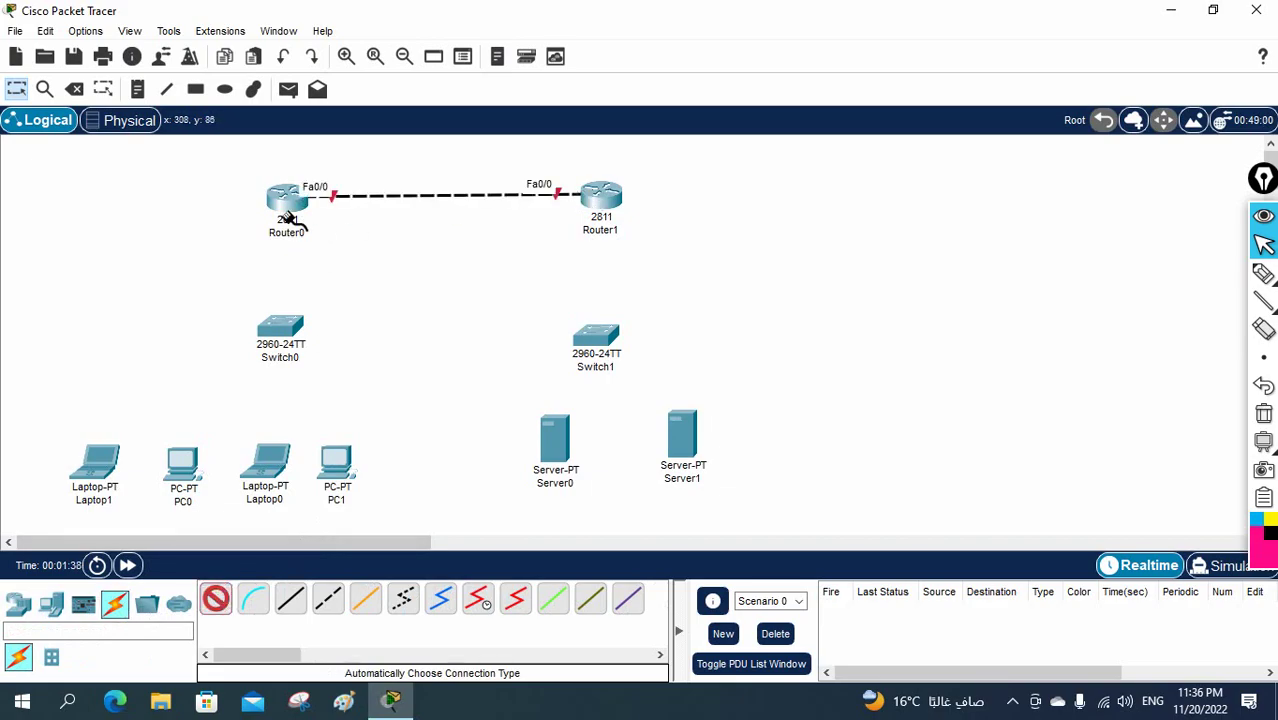
{"action": "left_click", "coordinate": [283, 325]}
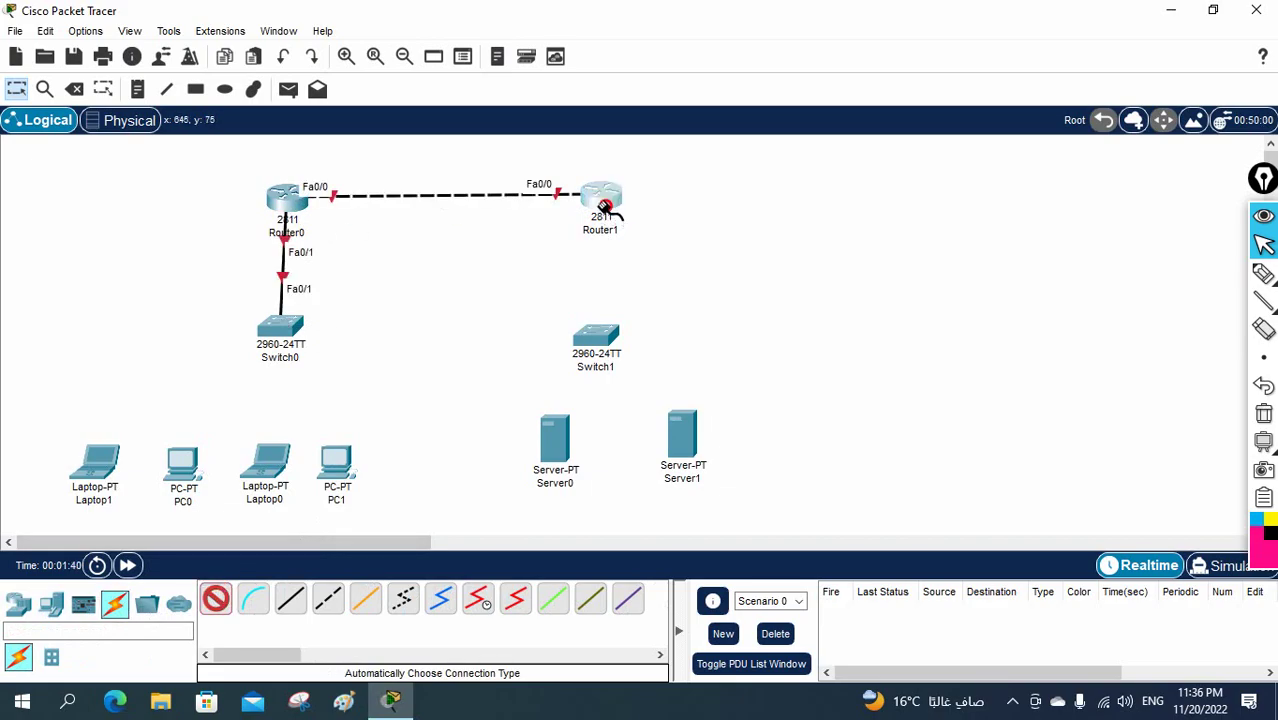
{"action": "left_click", "coordinate": [597, 345]}
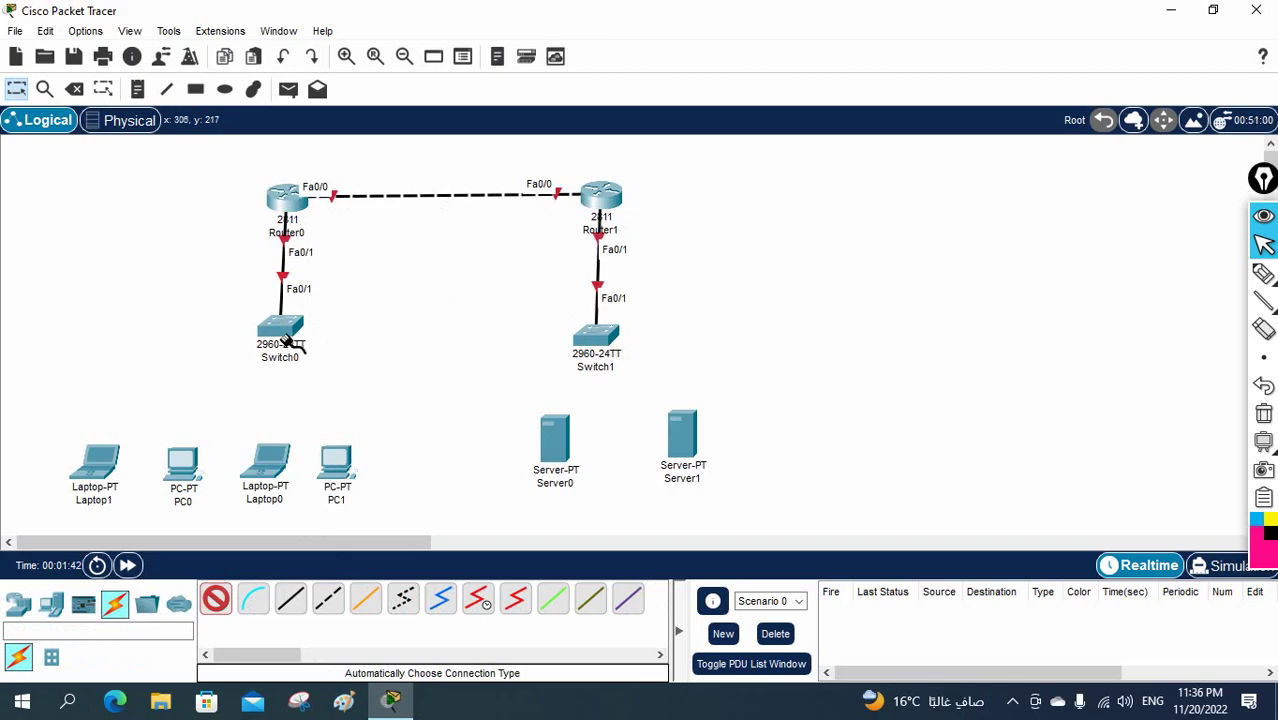
Step: Connect Laptop1, PC0, Laptop0 and PC1 to Switch0 with automatically chosen cables
{"action": "left_click", "coordinate": [110, 458]}
{"action": "left_click", "coordinate": [182, 460]}
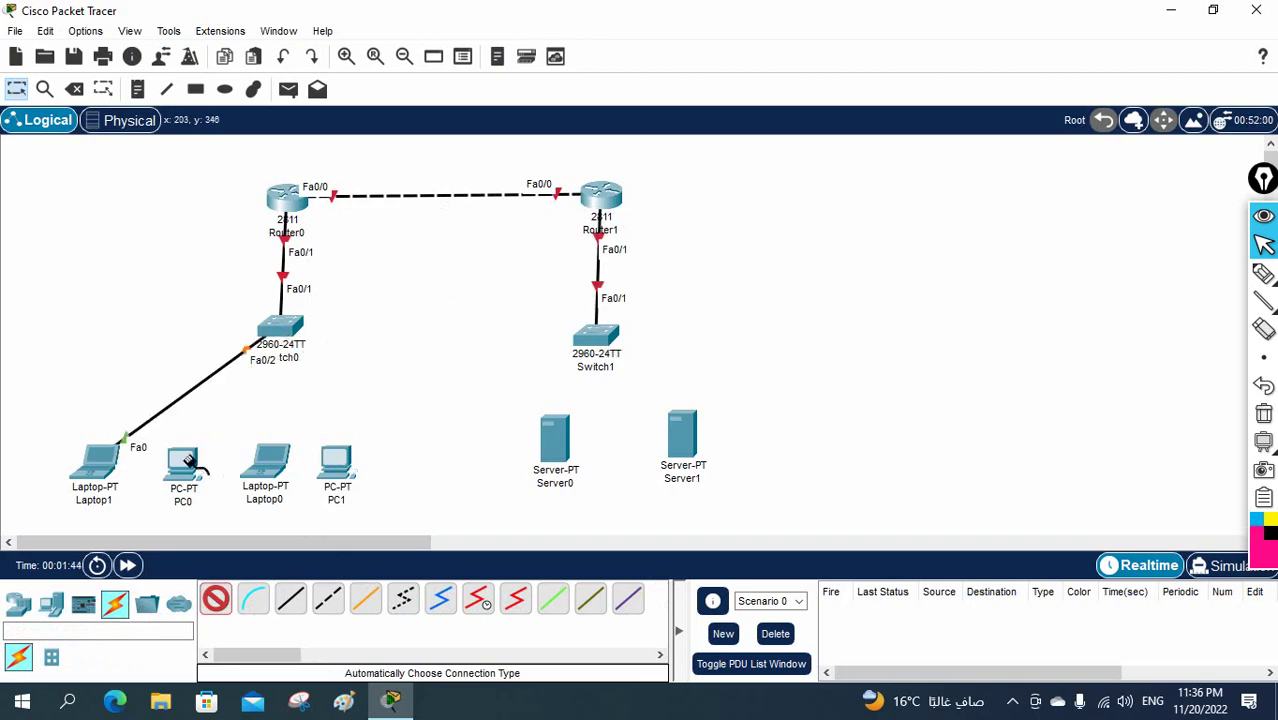
{"action": "left_click", "coordinate": [285, 333]}
{"action": "left_click", "coordinate": [268, 458]}
{"action": "left_click", "coordinate": [288, 340]}
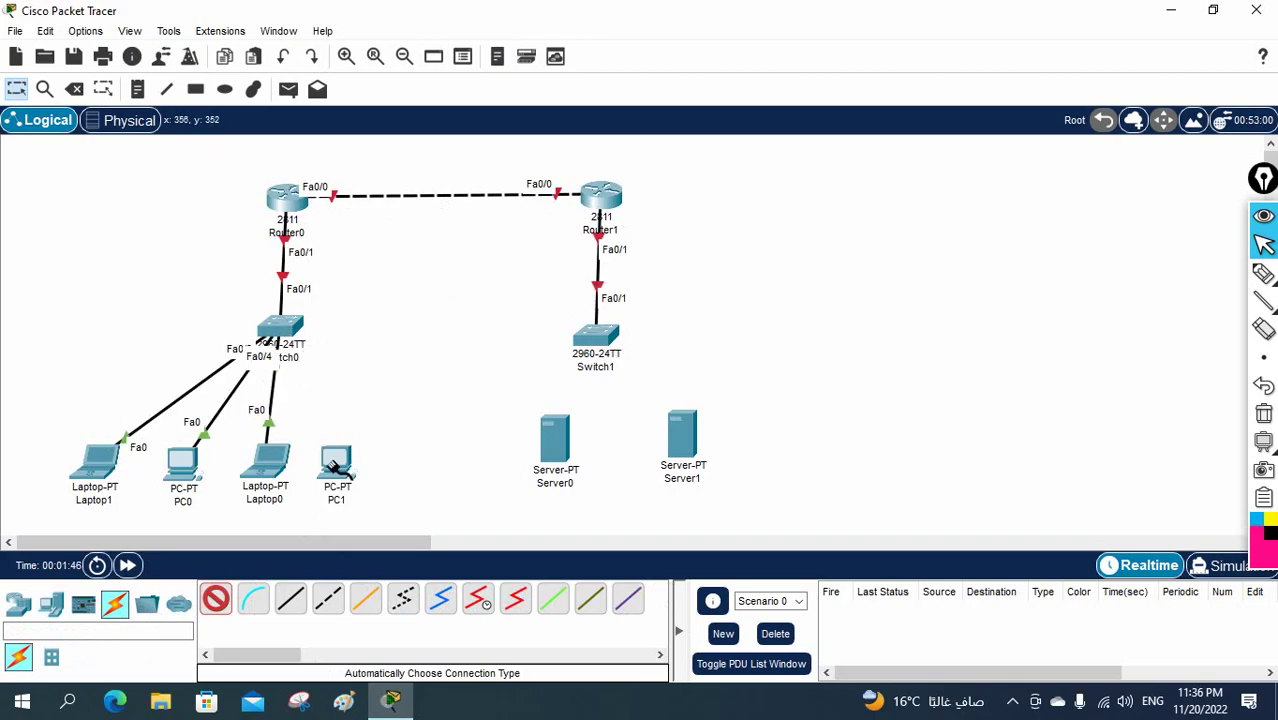
{"action": "left_click", "coordinate": [286, 345]}
Step: Connect Server0 and Server1 to Switch1 with automatically chosen cables
{"action": "left_click", "coordinate": [596, 338]}
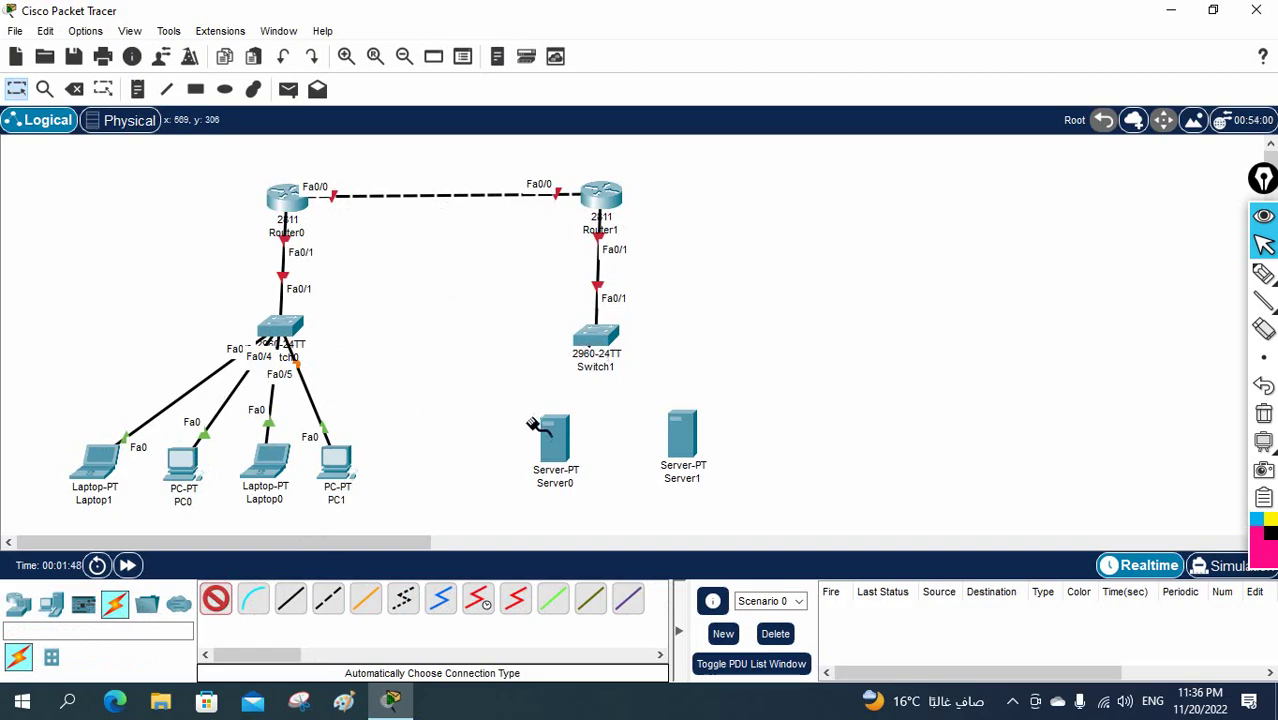
{"action": "left_click", "coordinate": [555, 432]}
{"action": "left_click", "coordinate": [682, 432]}
{"action": "left_click", "coordinate": [598, 338]}
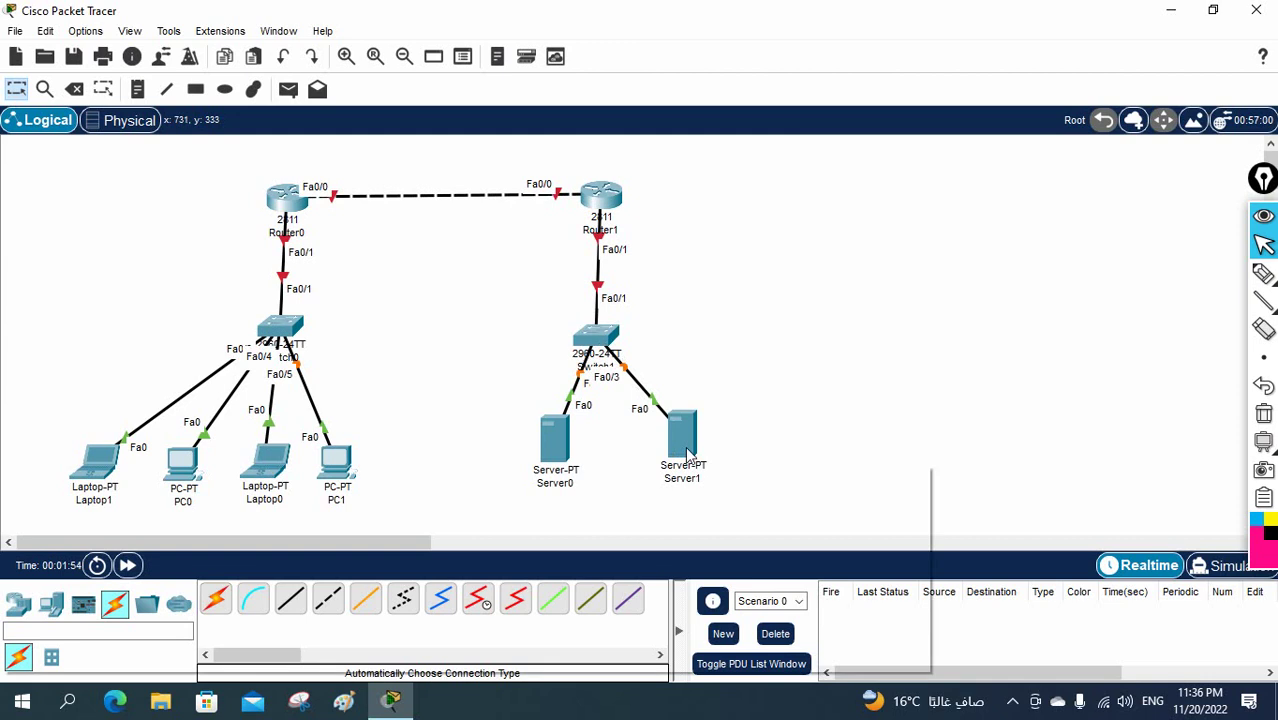
Step: Spread Server0 and Server1 farther apart and place a laptop to the right of Server1
{"action": "mouse_move", "coordinate": [686, 455]}
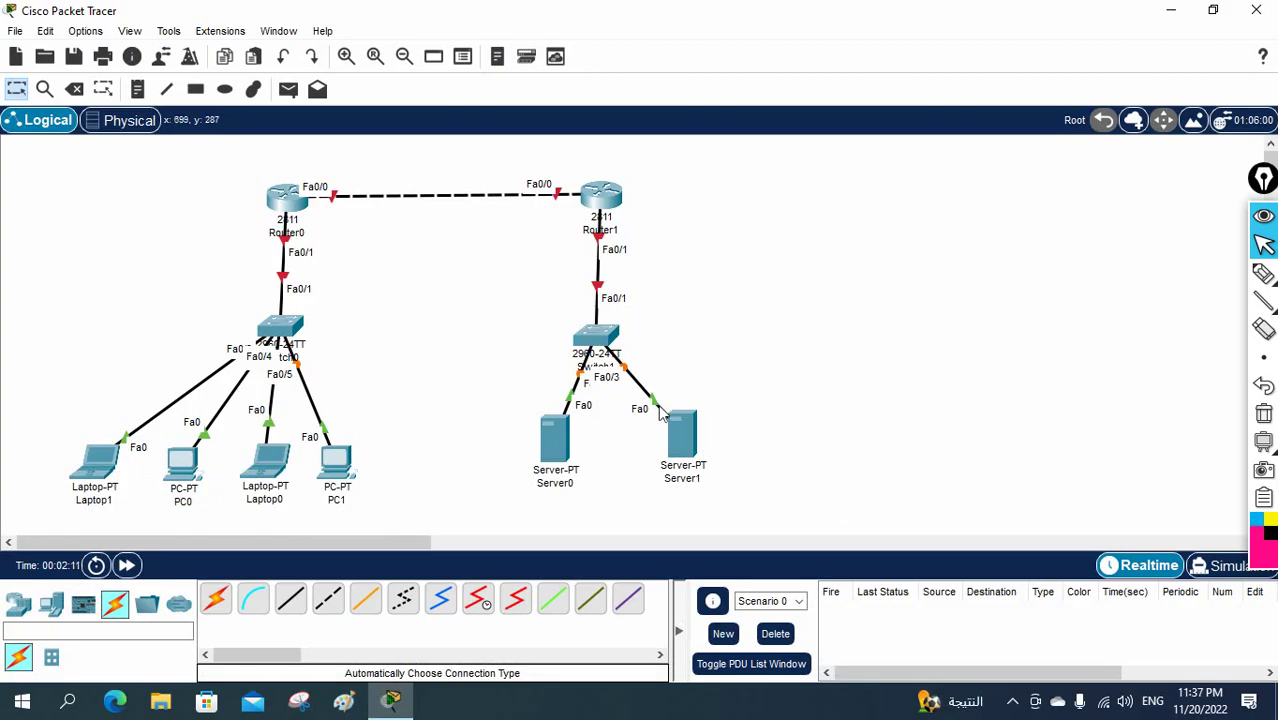
{"action": "left_click_drag", "start_coordinate": [683, 435], "coordinate": [728, 434]}
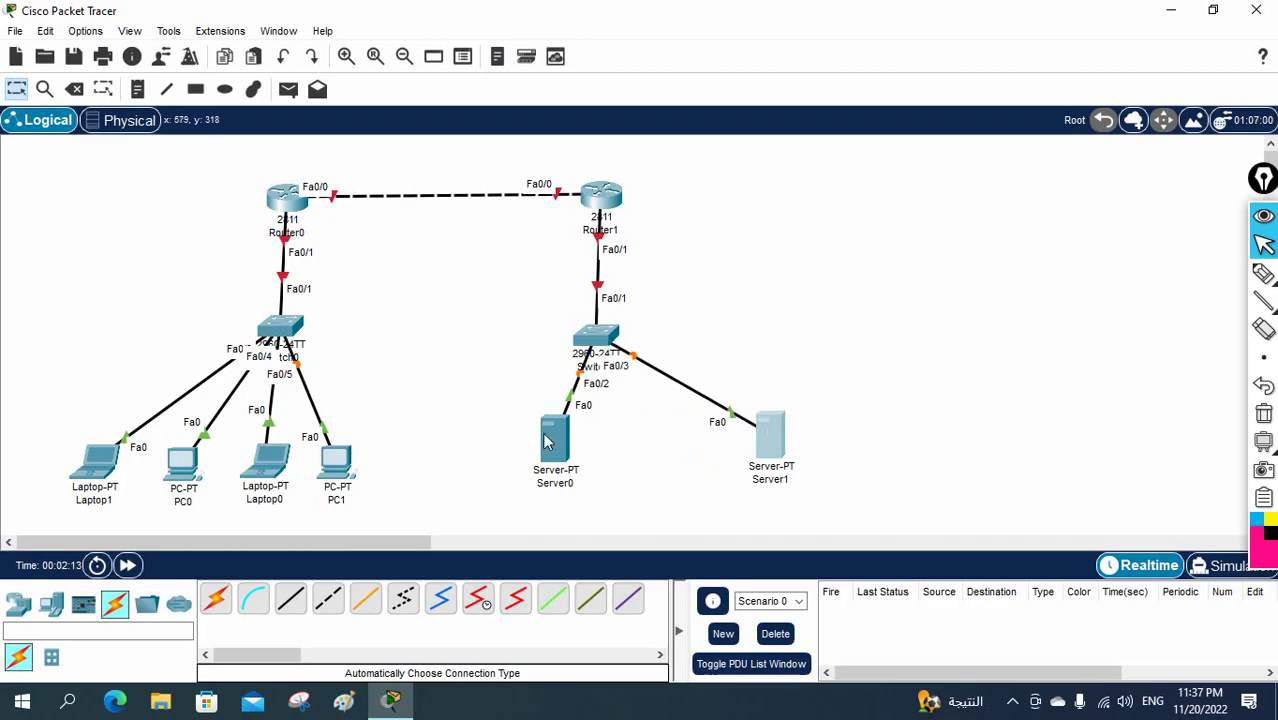
{"action": "left_click_drag", "start_coordinate": [552, 440], "coordinate": [570, 436]}
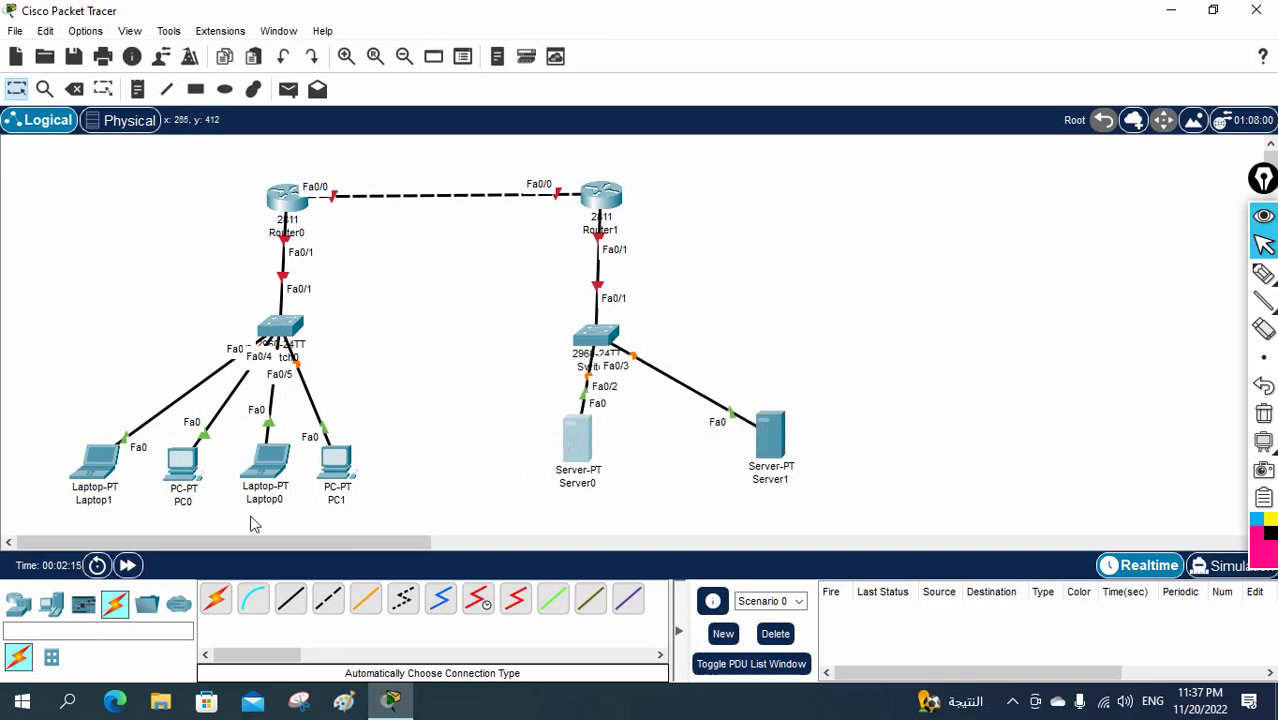
{"action": "left_click", "coordinate": [55, 606]}
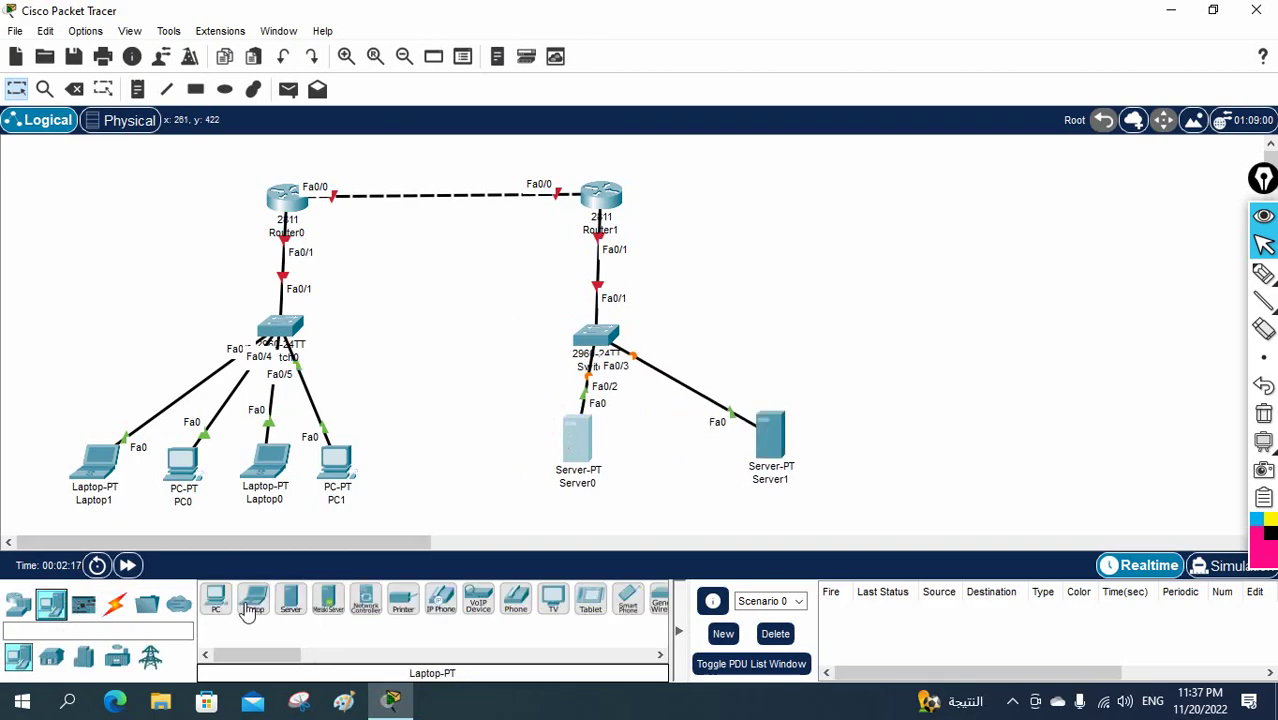
{"action": "left_click_drag", "start_coordinate": [255, 603], "coordinate": [887, 440]}
Step: Connect Laptop2 to Switch1 with an automatically chosen cable and slightly reposition Laptop2 and Server1
{"action": "left_click", "coordinate": [114, 603]}
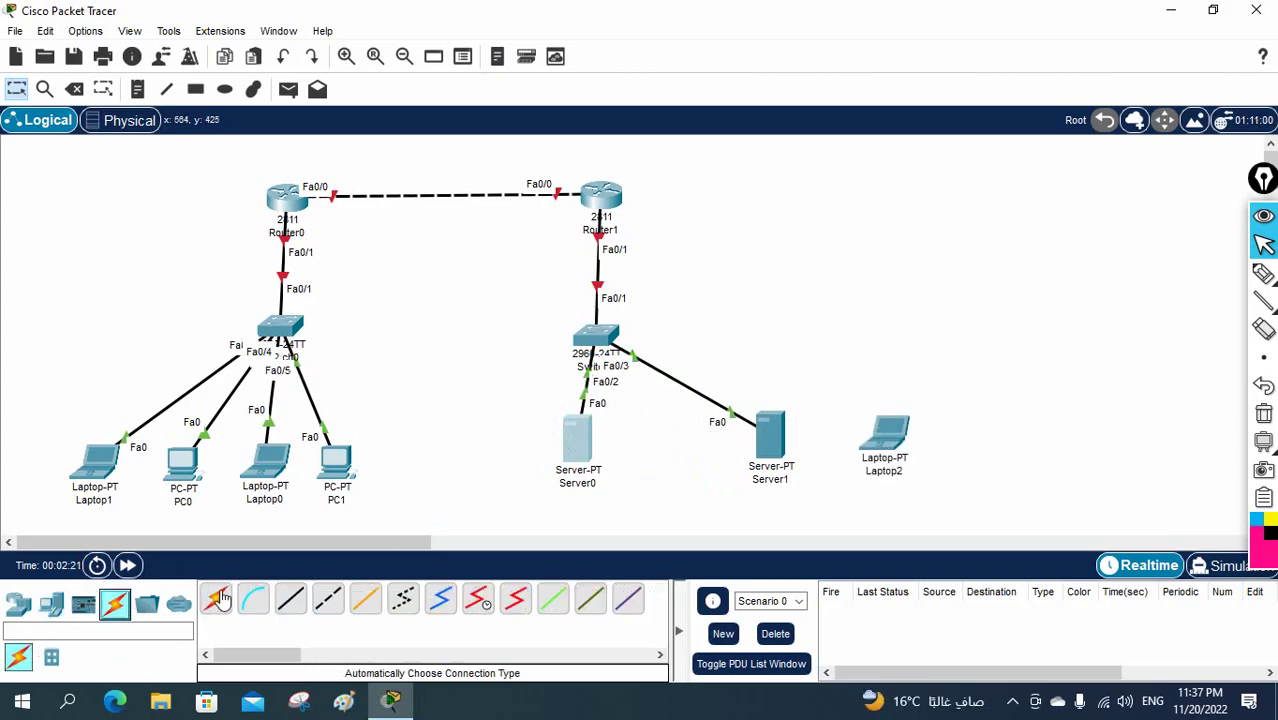
{"action": "left_click", "coordinate": [215, 598]}
{"action": "left_click", "coordinate": [625, 335]}
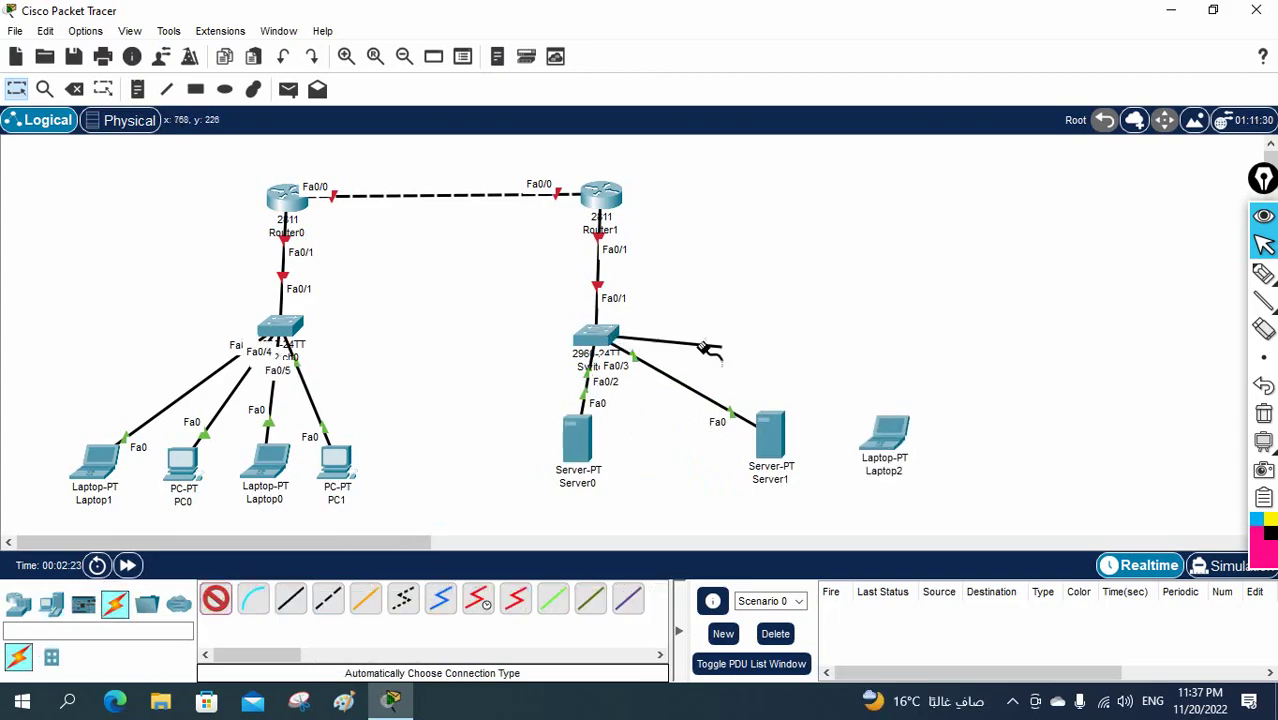
{"action": "left_click", "coordinate": [890, 424]}
{"action": "left_click_drag", "start_coordinate": [893, 424], "coordinate": [890, 414]}
{"action": "left_click_drag", "start_coordinate": [770, 442], "coordinate": [752, 458]}
Step: Label the router-to-router link with notes: 192.168.12.1 at Router0's Fa0/0 and 192.168.12.2 at Router1's Fa0/0
{"action": "left_click", "coordinate": [138, 89]}
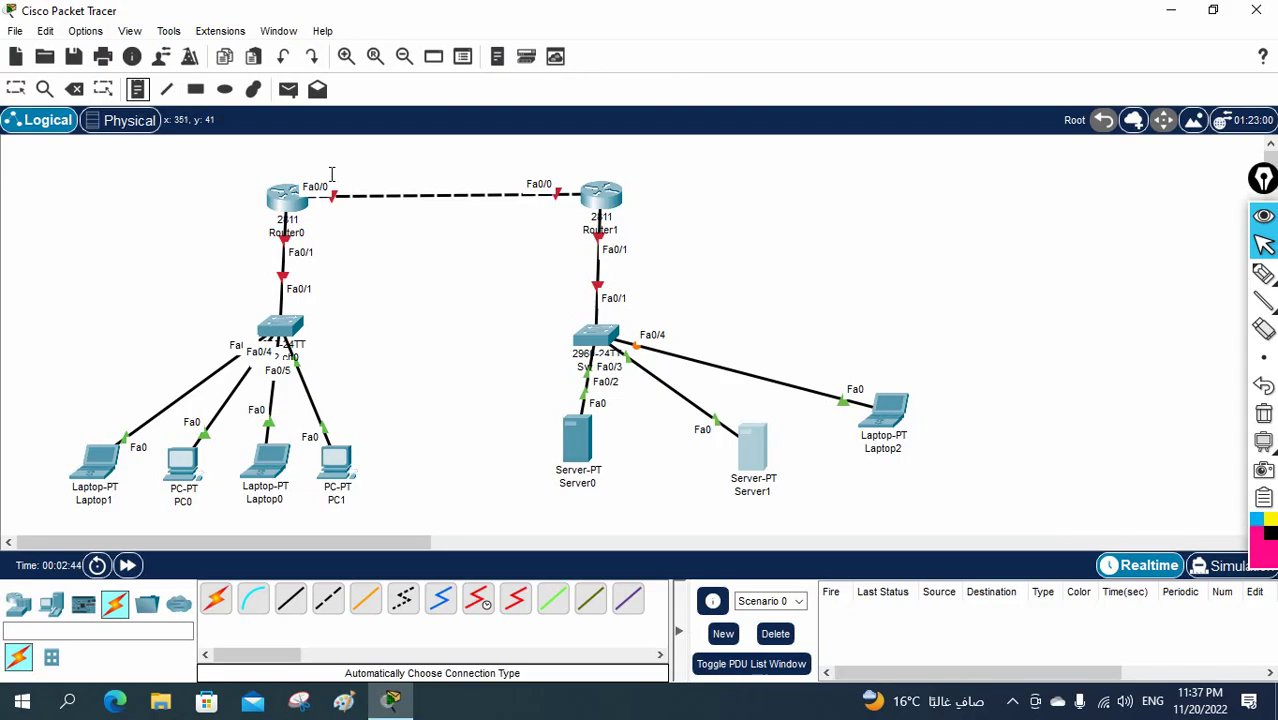
{"action": "left_click", "coordinate": [332, 172]}
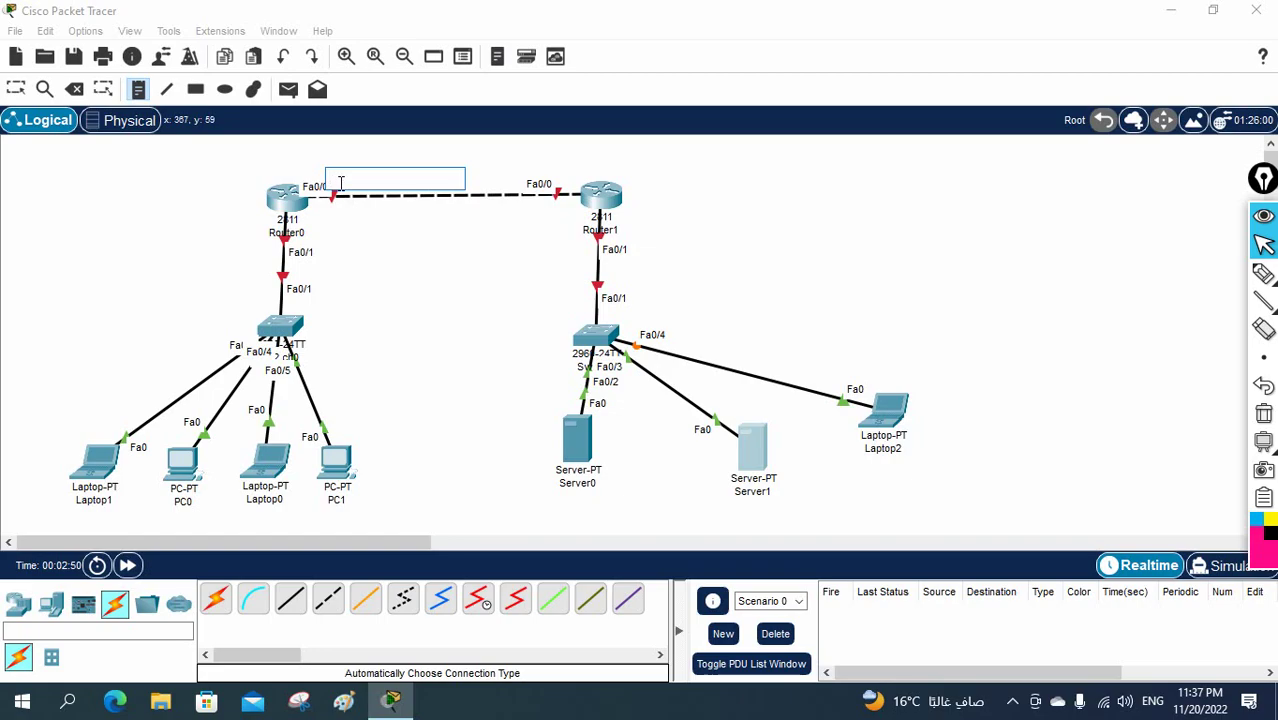
{"action": "type", "text": "192.168.1"}
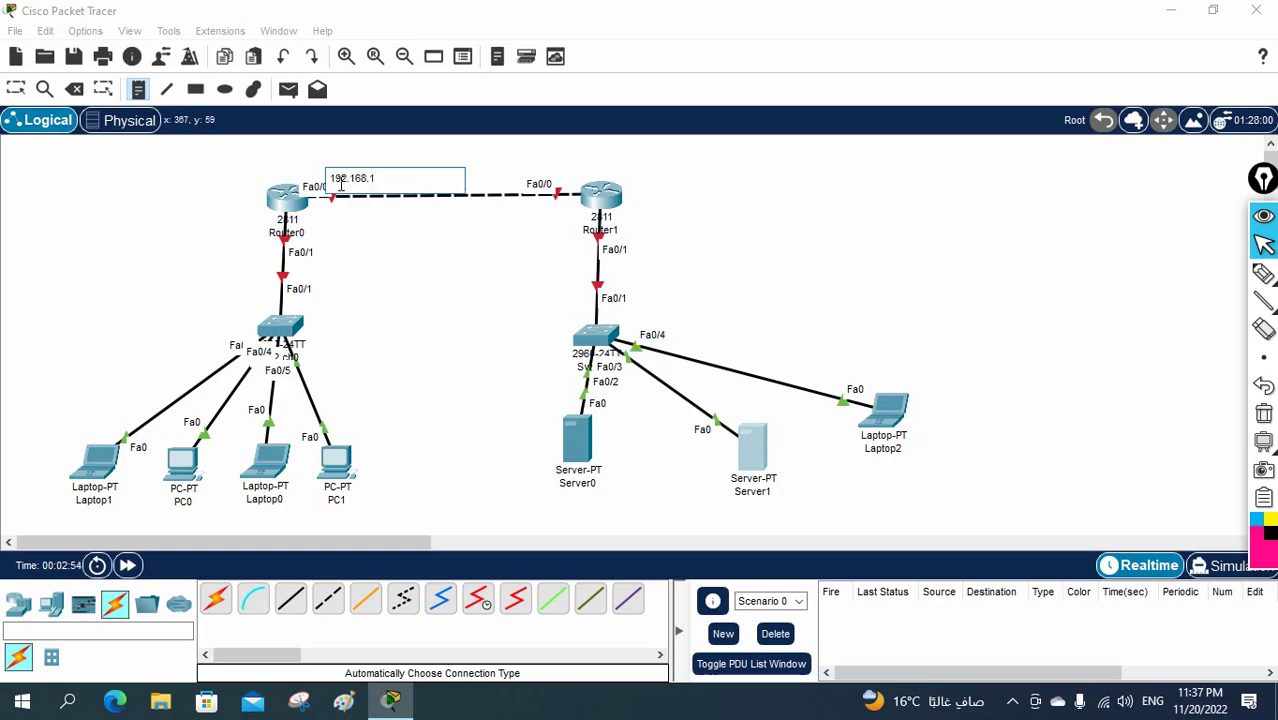
{"action": "type", "text": "2.1"}
{"action": "left_click", "coordinate": [520, 157]}
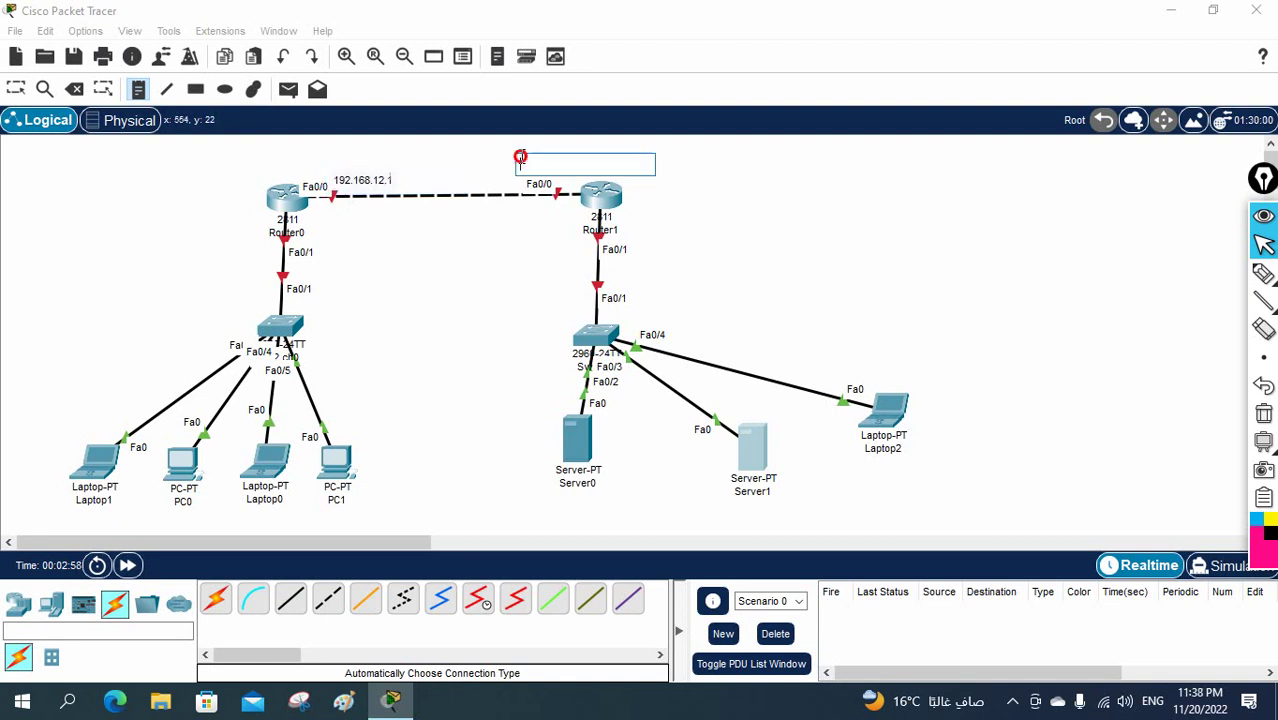
{"action": "type", "text": "192"}
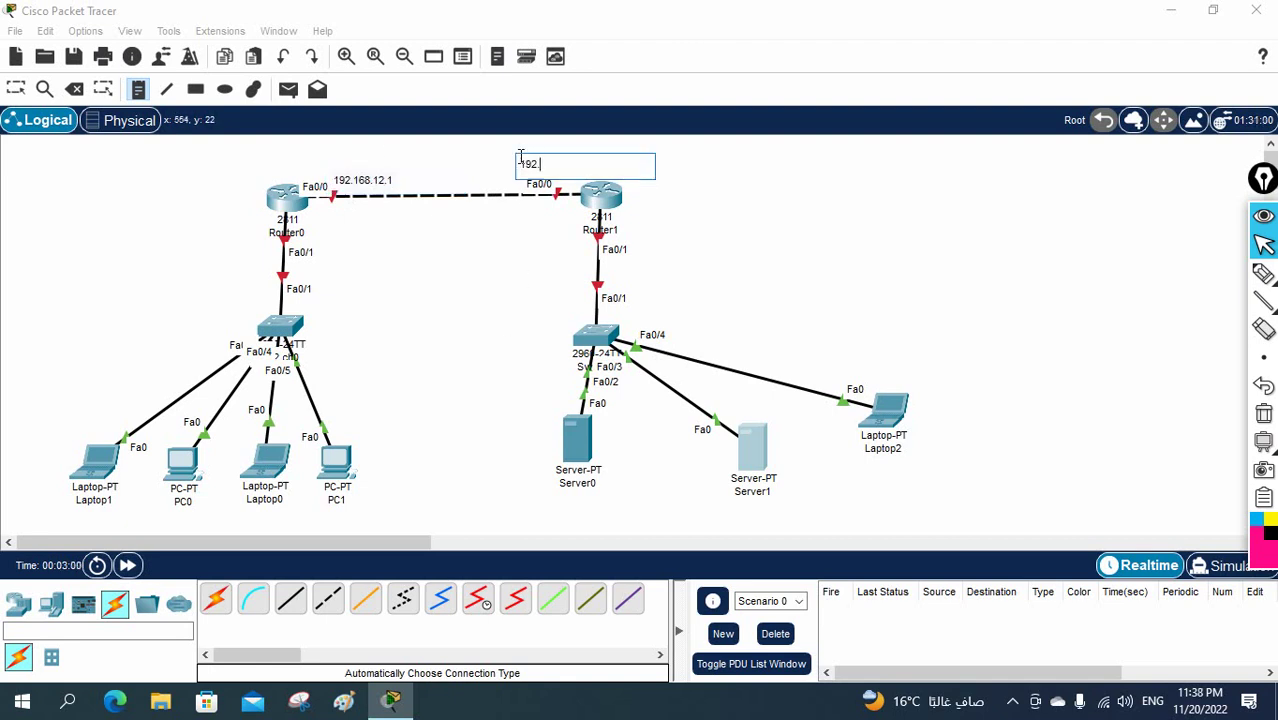
{"action": "type", "text": ".168.12.2"}
Step: Add a note reading 192.168.1.1 beside Router0's Fa0/1 interface
{"action": "left_click", "coordinate": [175, 243]}
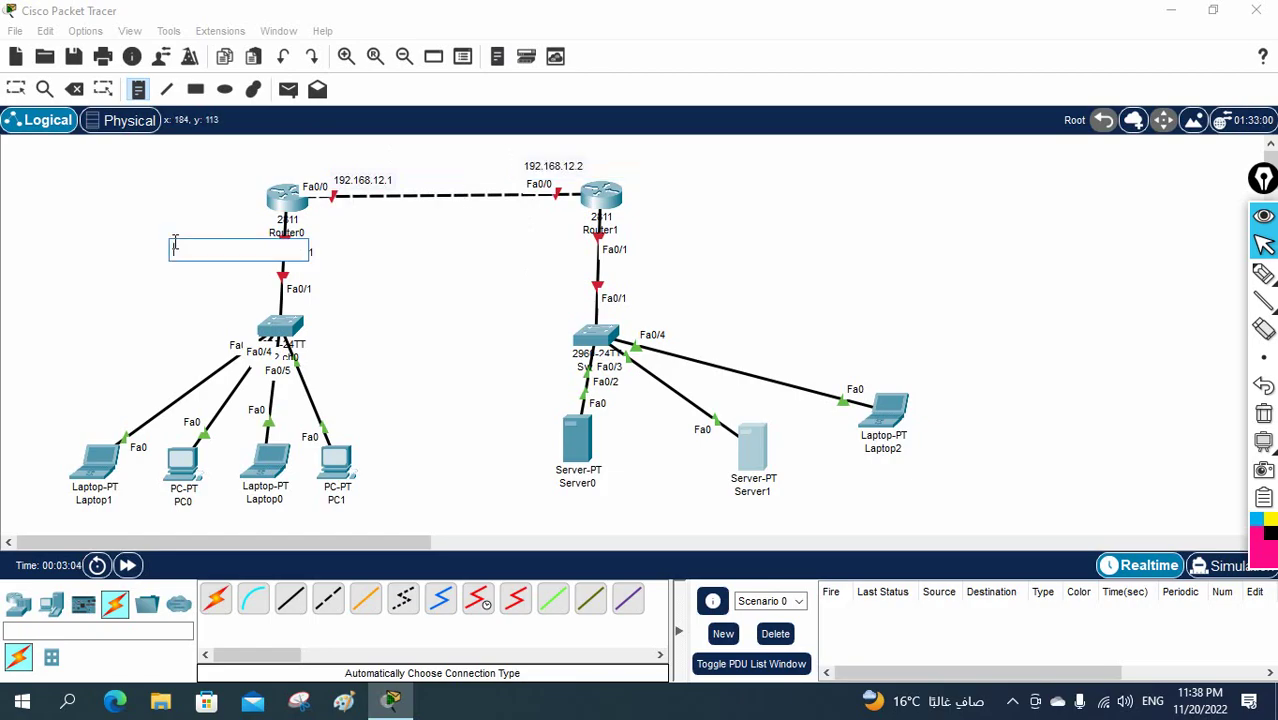
{"action": "type", "text": "192.168.1.1"}
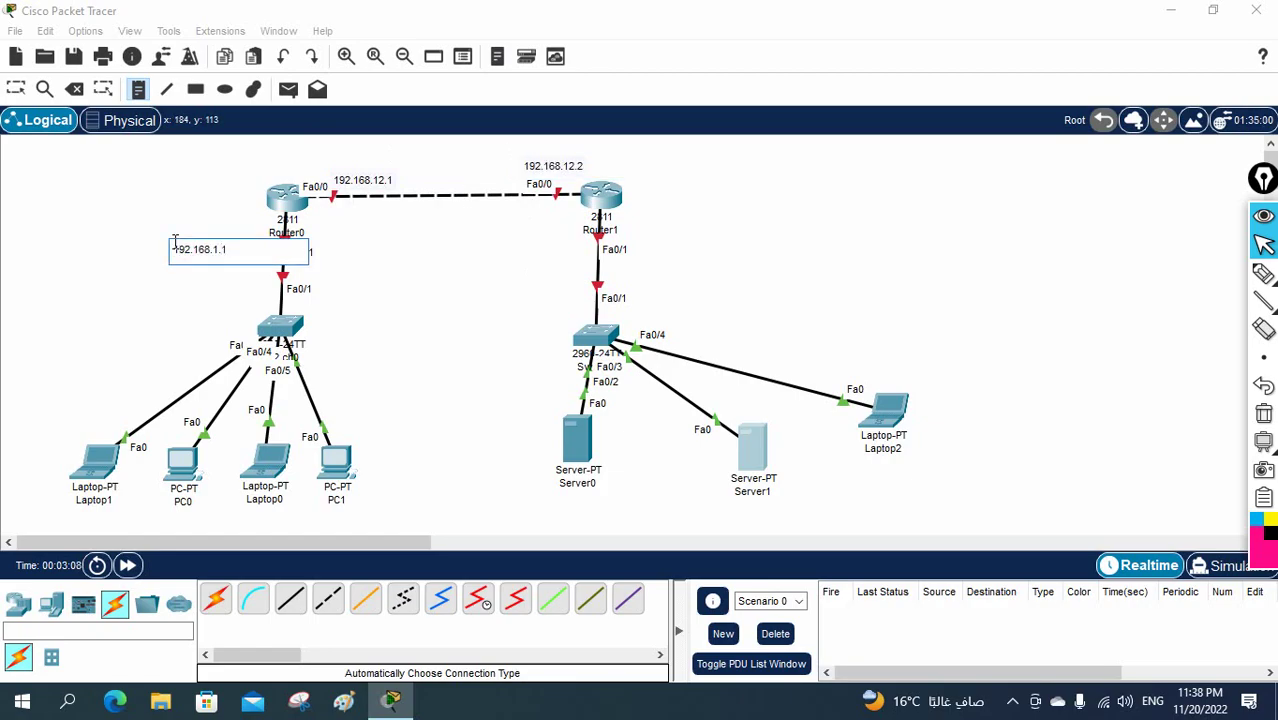
Step: Add a note reading 192.168.2.1 beside Router1's Fa0/1 interface and move the 192.168.1.1 note slightly higher beside Router0
{"action": "left_click", "coordinate": [658, 233]}
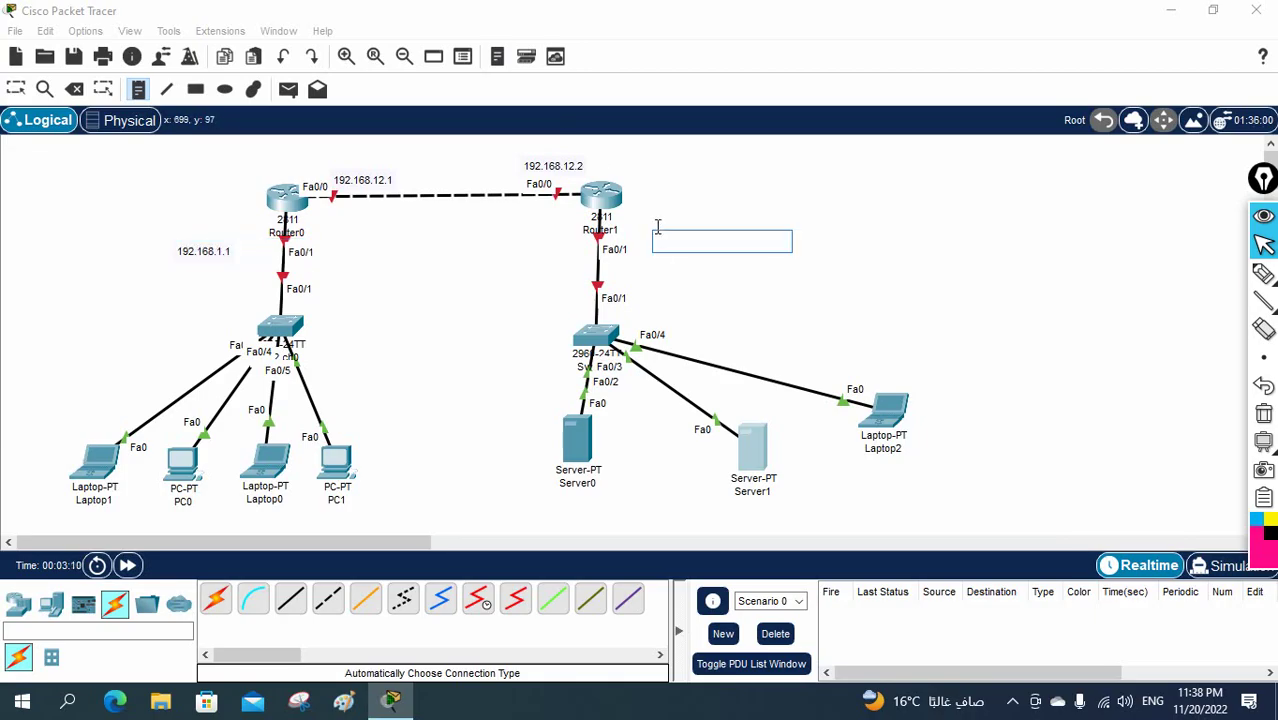
{"action": "type", "text": "192.168."}
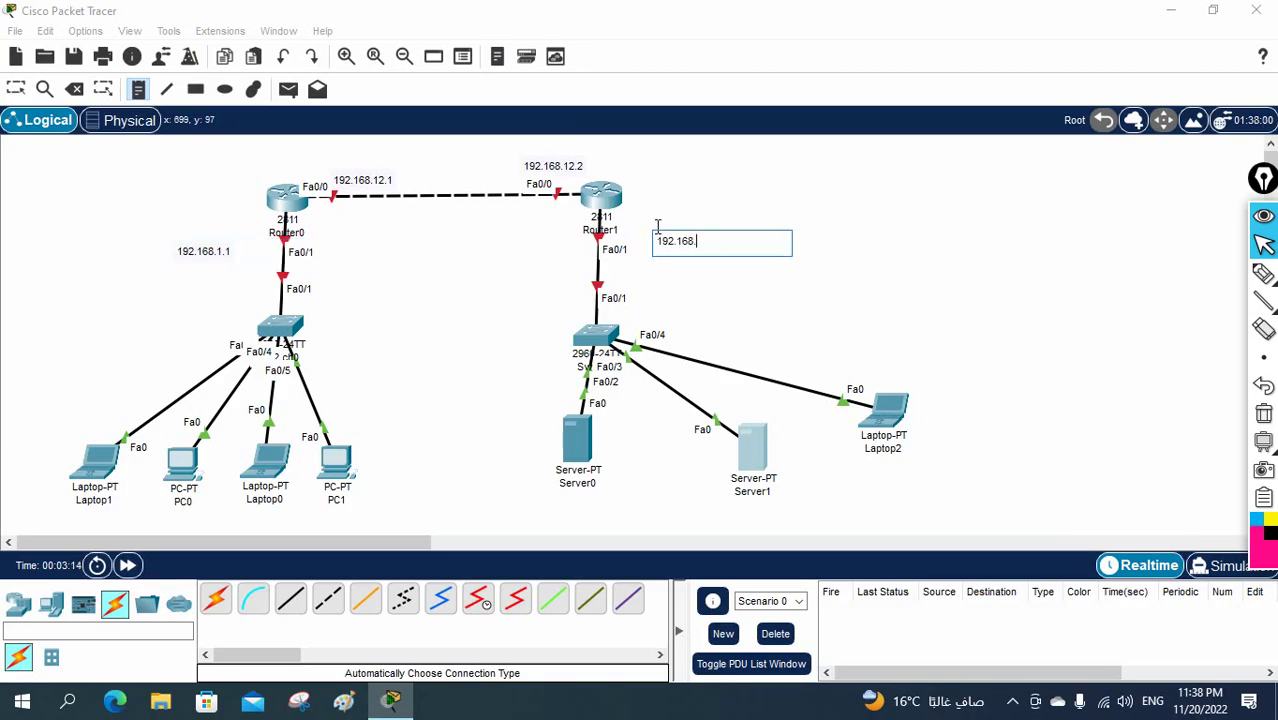
{"action": "type", "text": "2.1"}
{"action": "left_click", "coordinate": [921, 318]}
{"action": "left_click", "coordinate": [16, 89]}
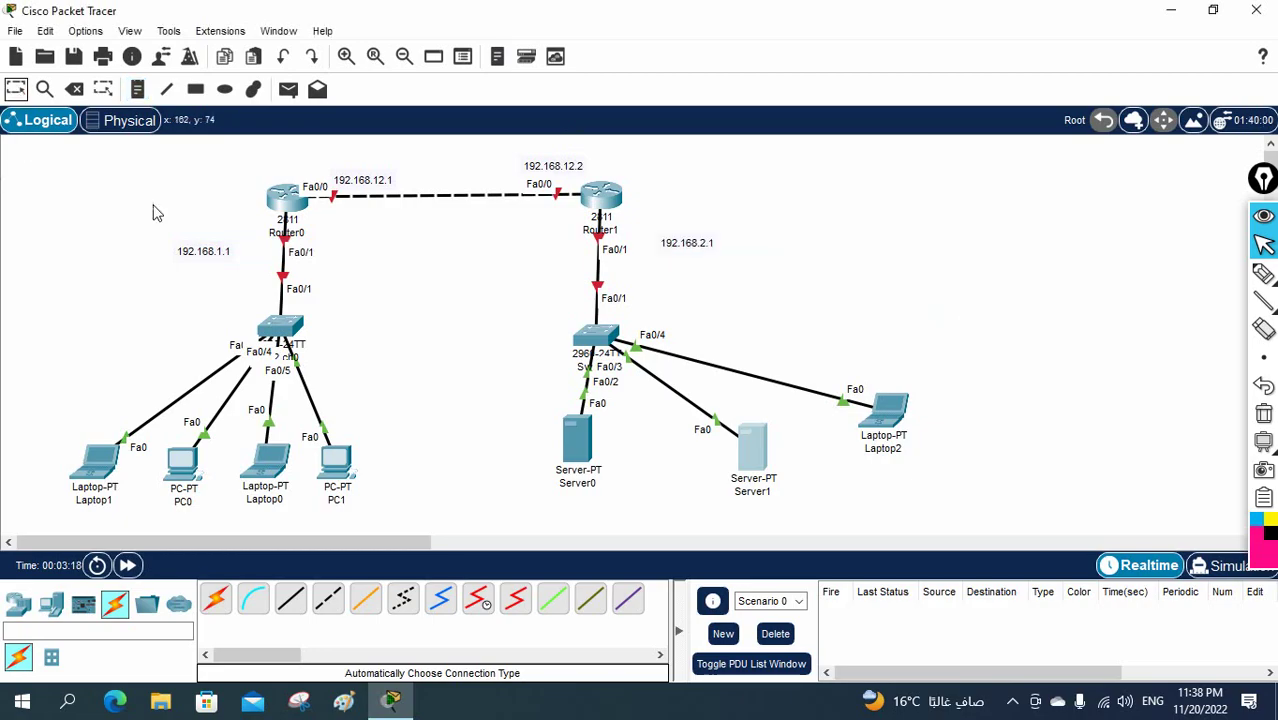
{"action": "left_click_drag", "start_coordinate": [200, 250], "coordinate": [190, 224]}
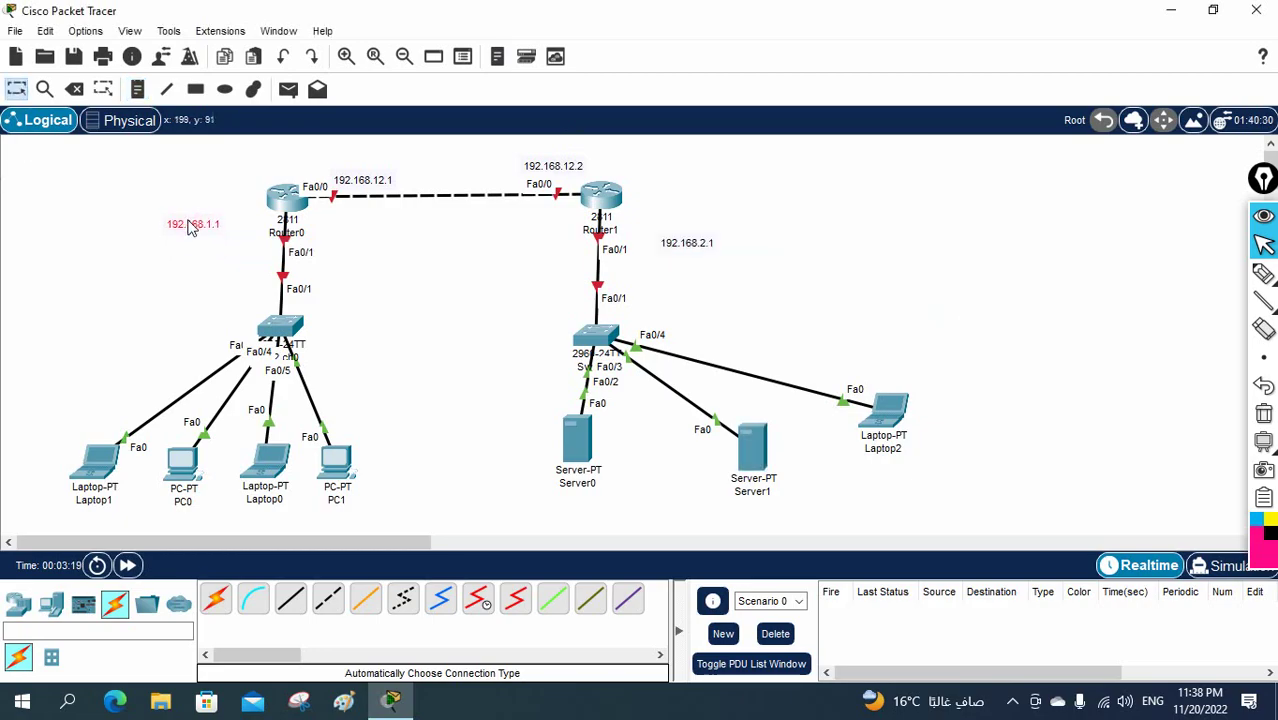
Step: Rename Router0 as Branch_Office and Router1 as HQ
{"action": "left_click", "coordinate": [283, 233]}
{"action": "type", "text": "Branch Office"}
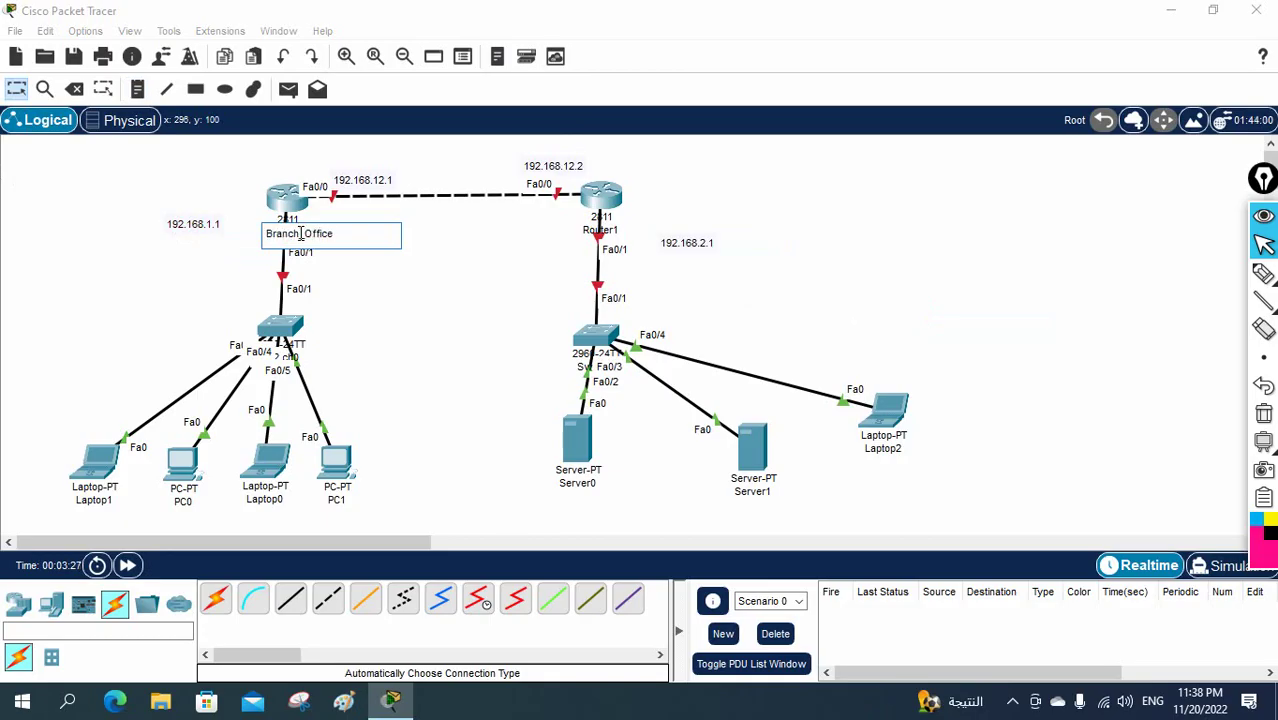
{"action": "double_click", "coordinate": [300, 233]}
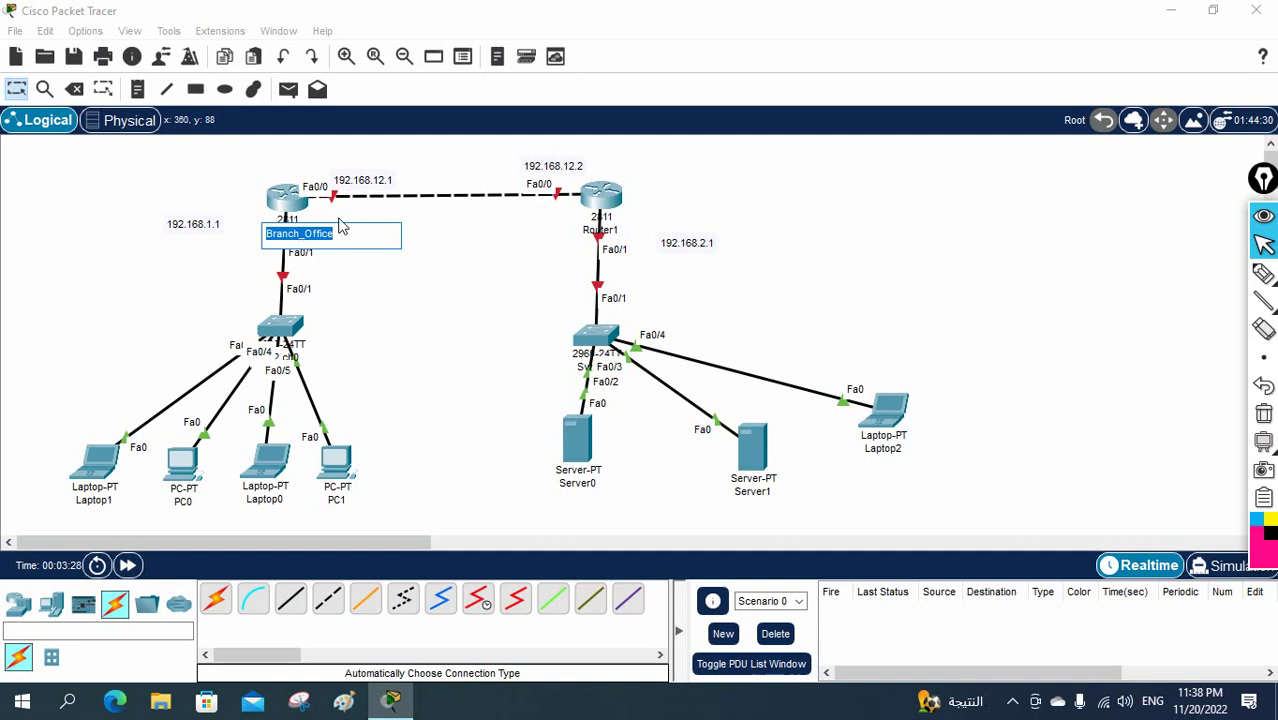
{"action": "double_click", "coordinate": [595, 231]}
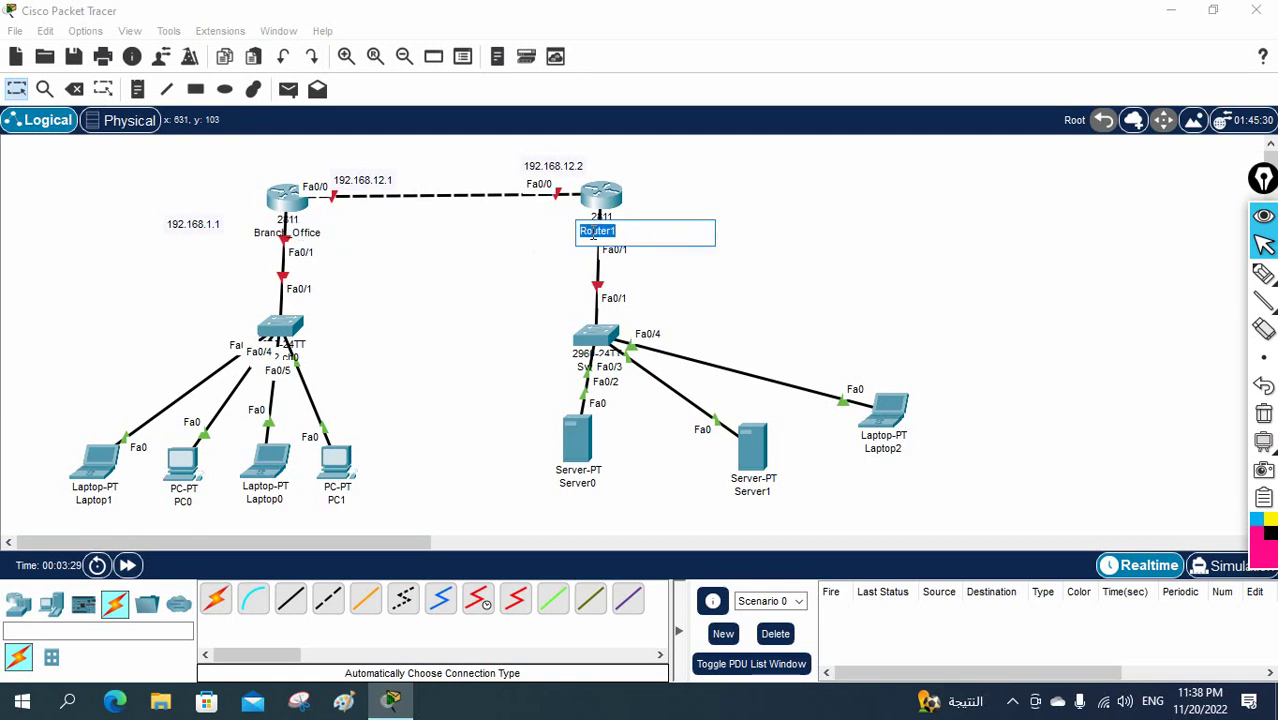
{"action": "type", "text": "HQ"}
{"action": "key", "text": "Return"}
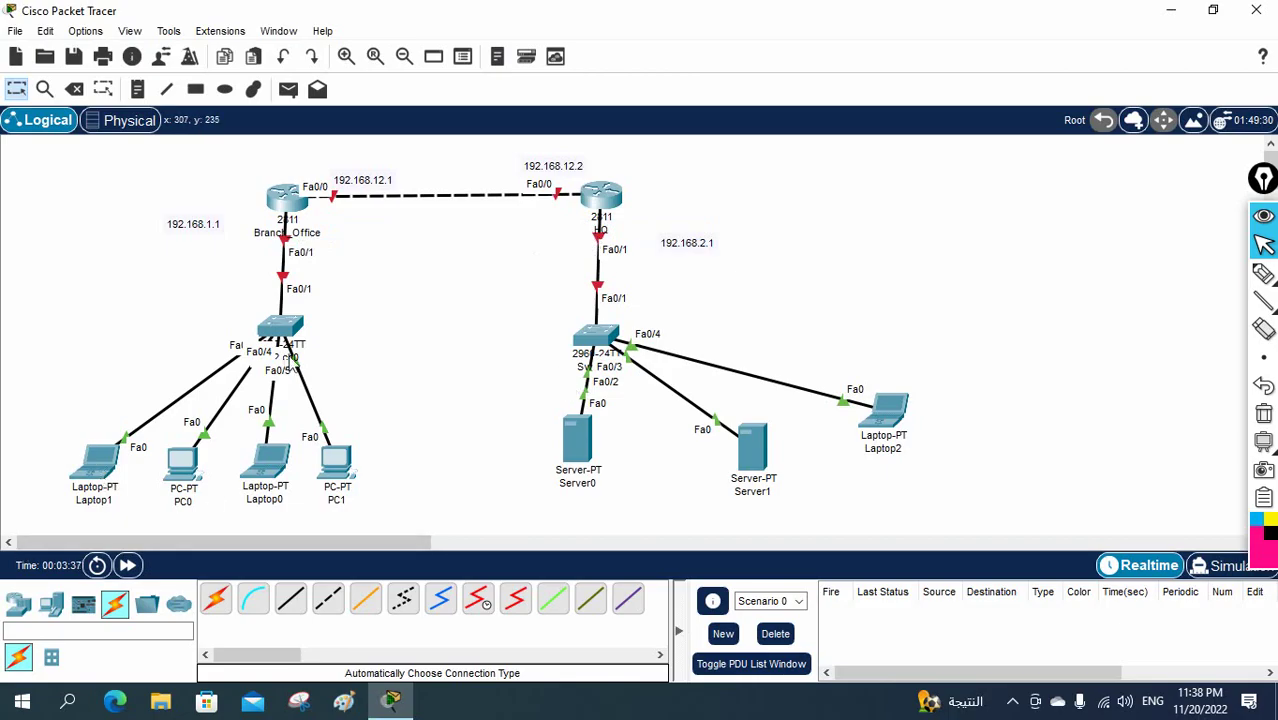
{"action": "left_click", "coordinate": [292, 330]}
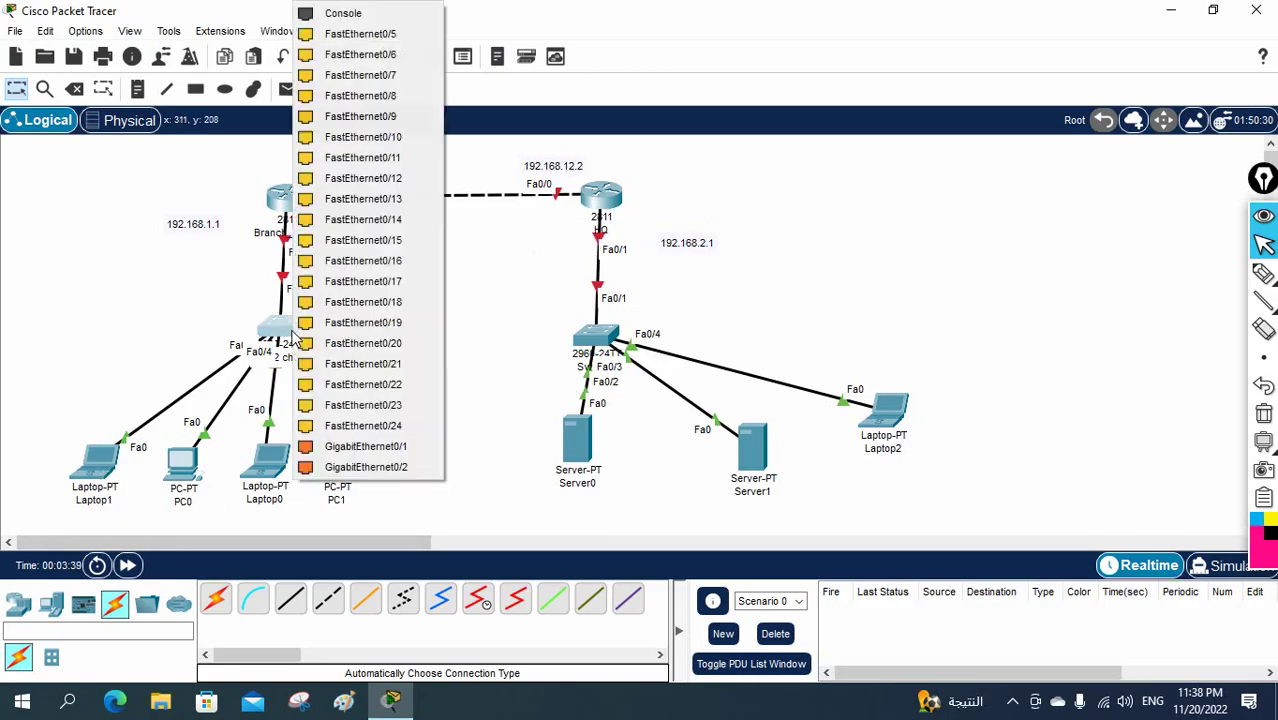
{"action": "left_click", "coordinate": [345, 35]}
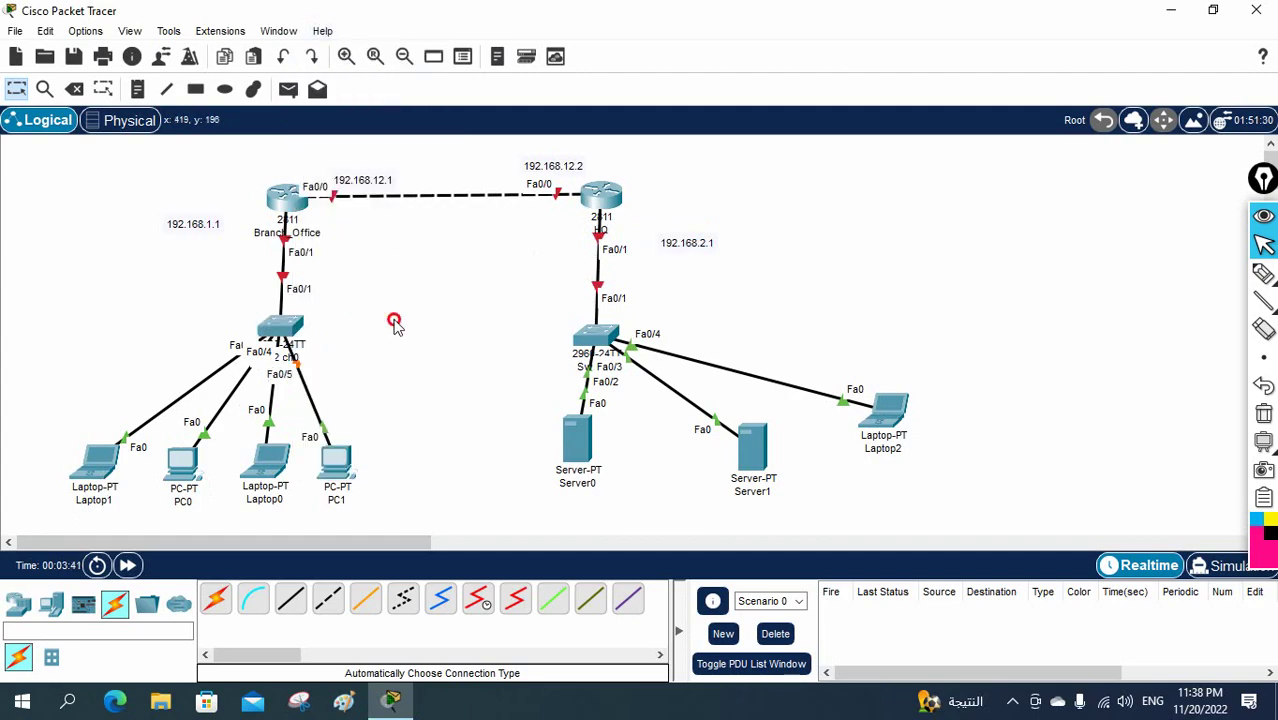
{"action": "left_click", "coordinate": [296, 338]}
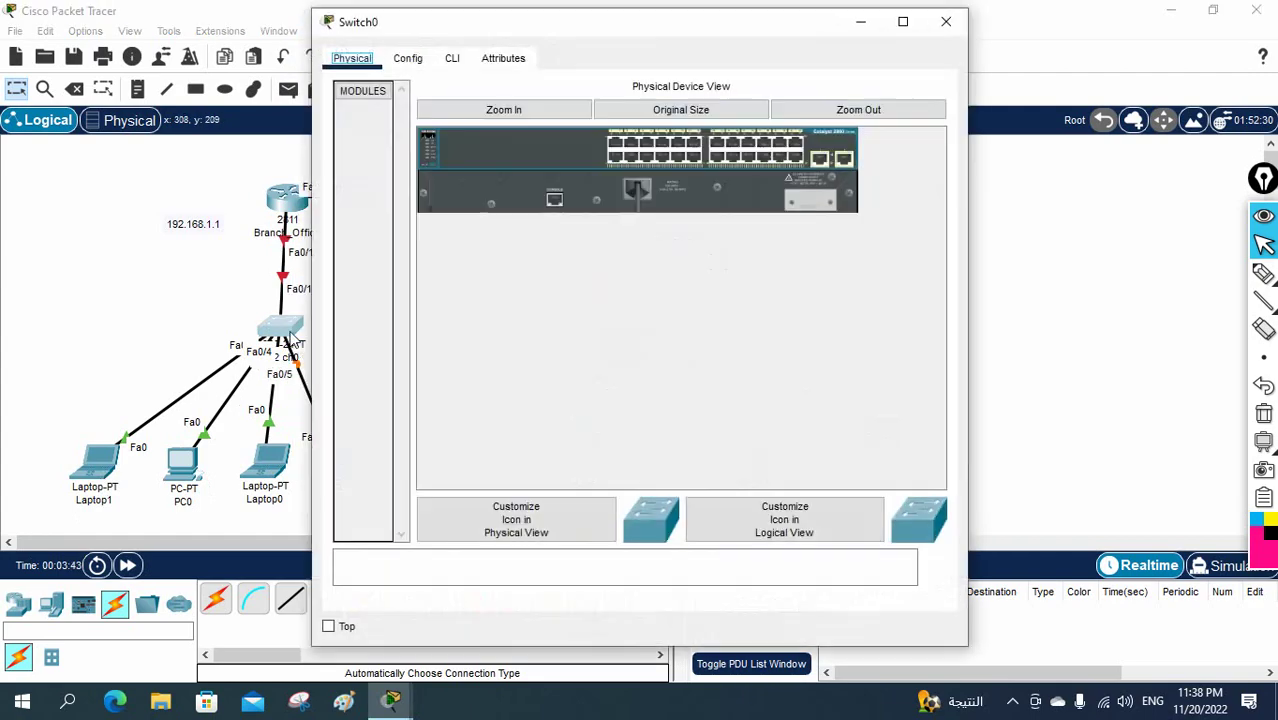
{"action": "left_click", "coordinate": [946, 21]}
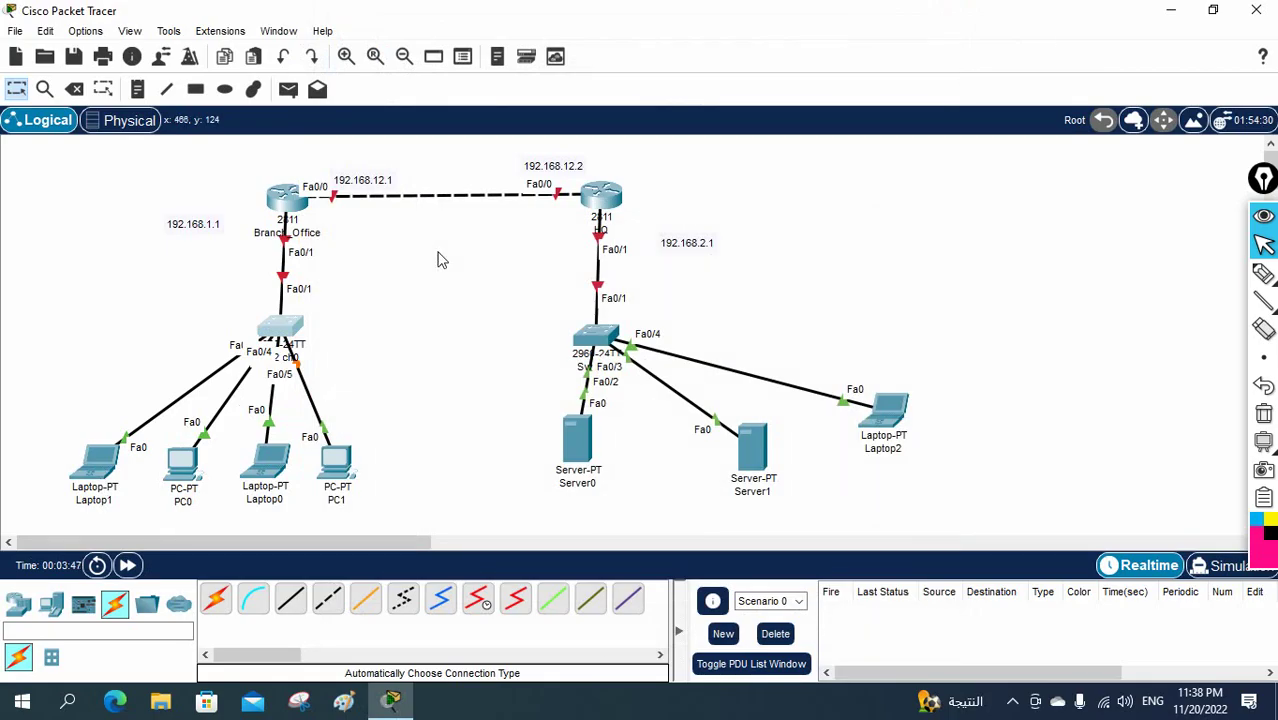
Step: Add a note reading "! EIGRP Lab to connect two branches." in the empty area beyond the HQ router
{"action": "left_click", "coordinate": [138, 90]}
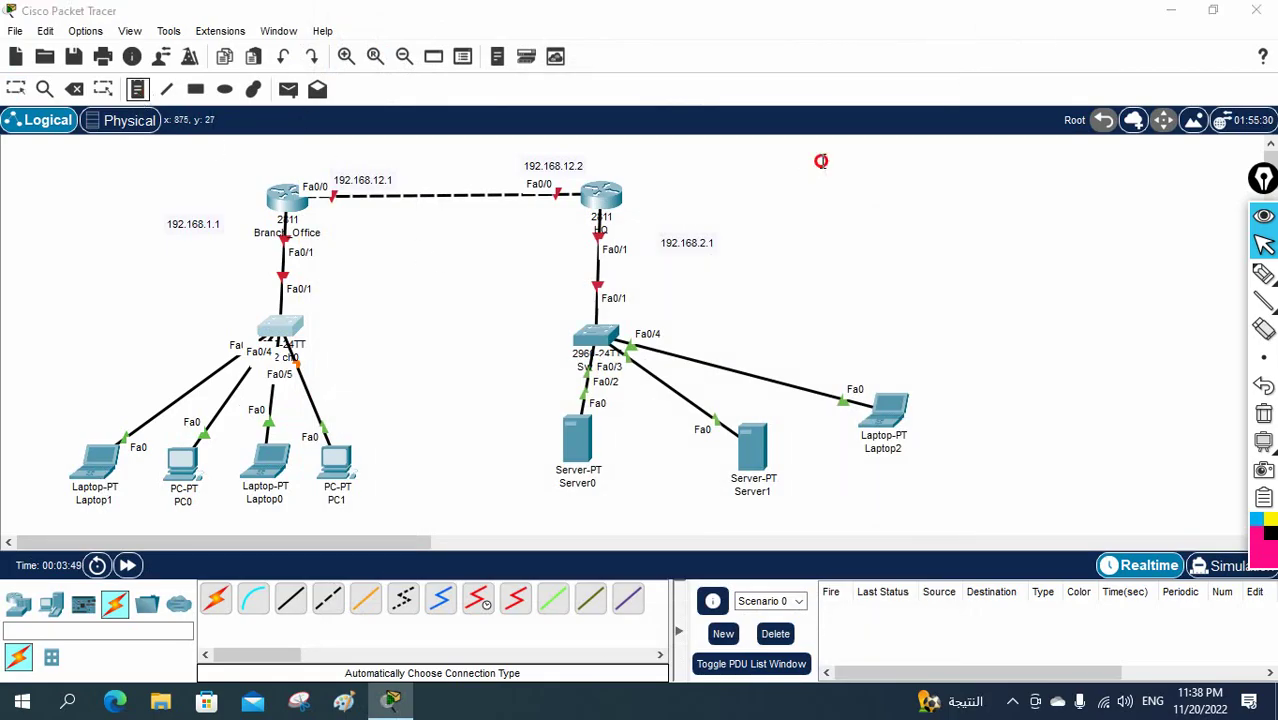
{"action": "left_click", "coordinate": [820, 161]}
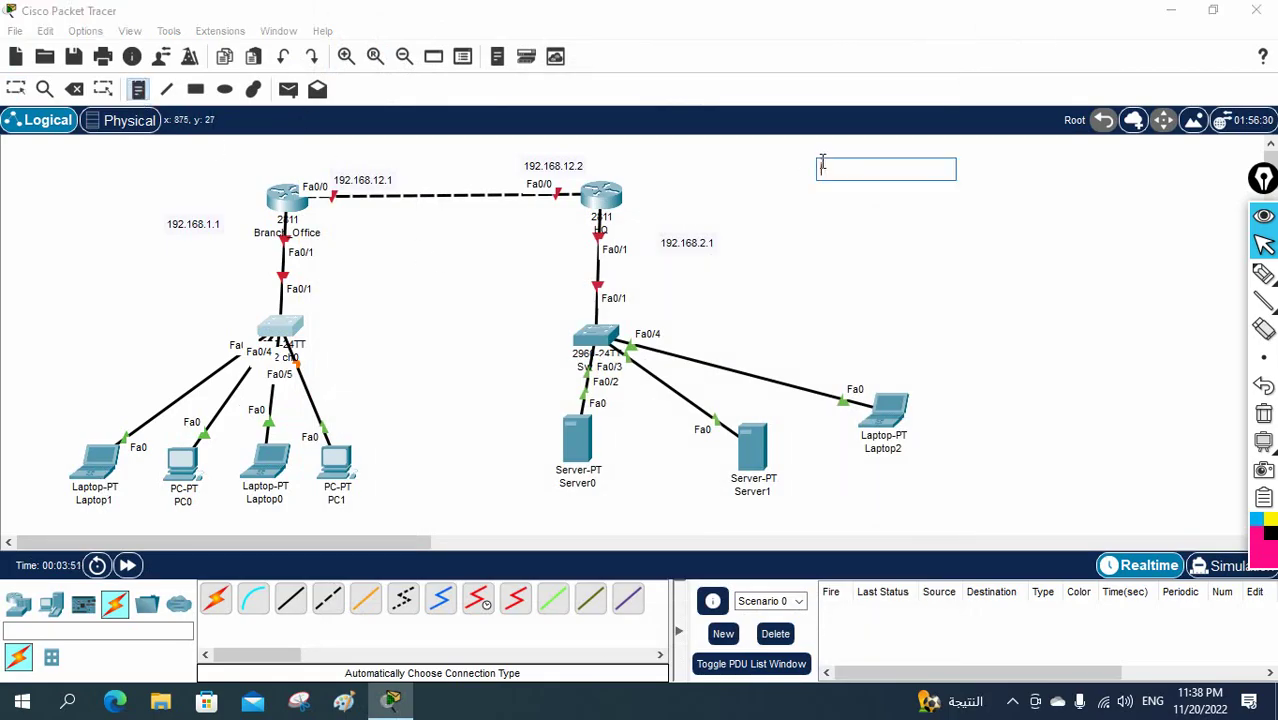
{"action": "type", "text": "1"}
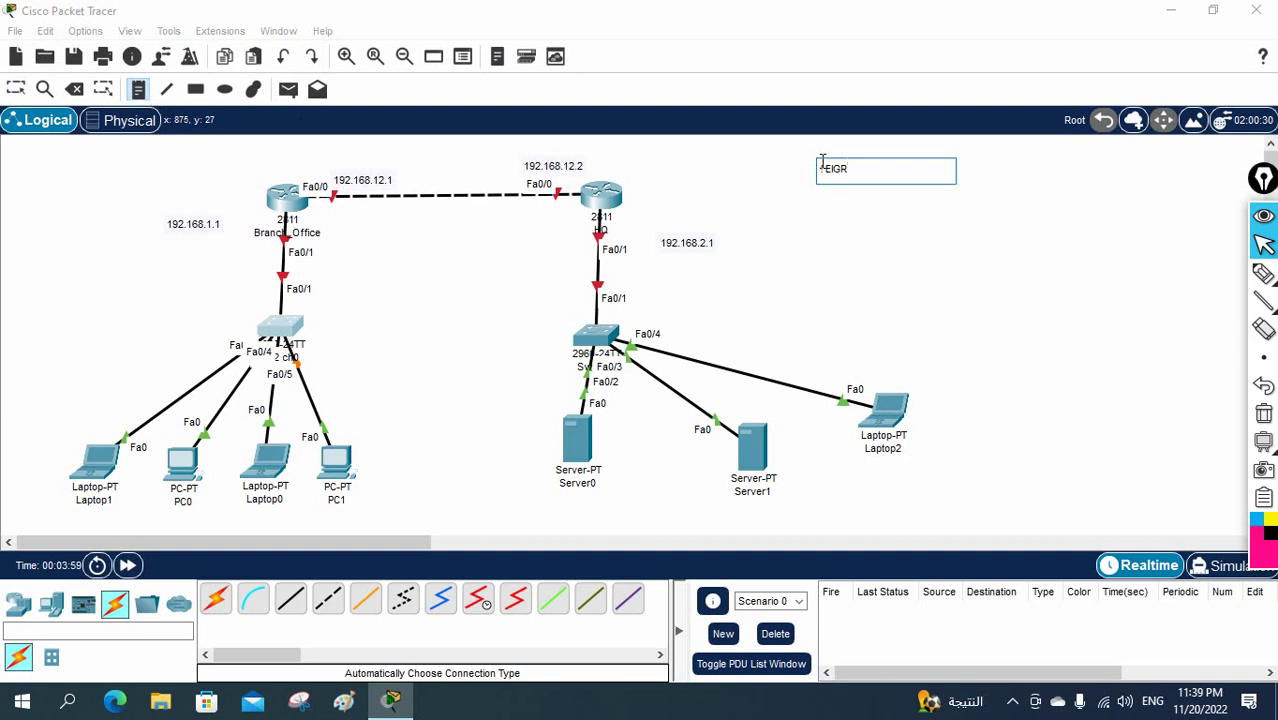
{"action": "type", "text": "EIGRP Lab to connect two branches."}
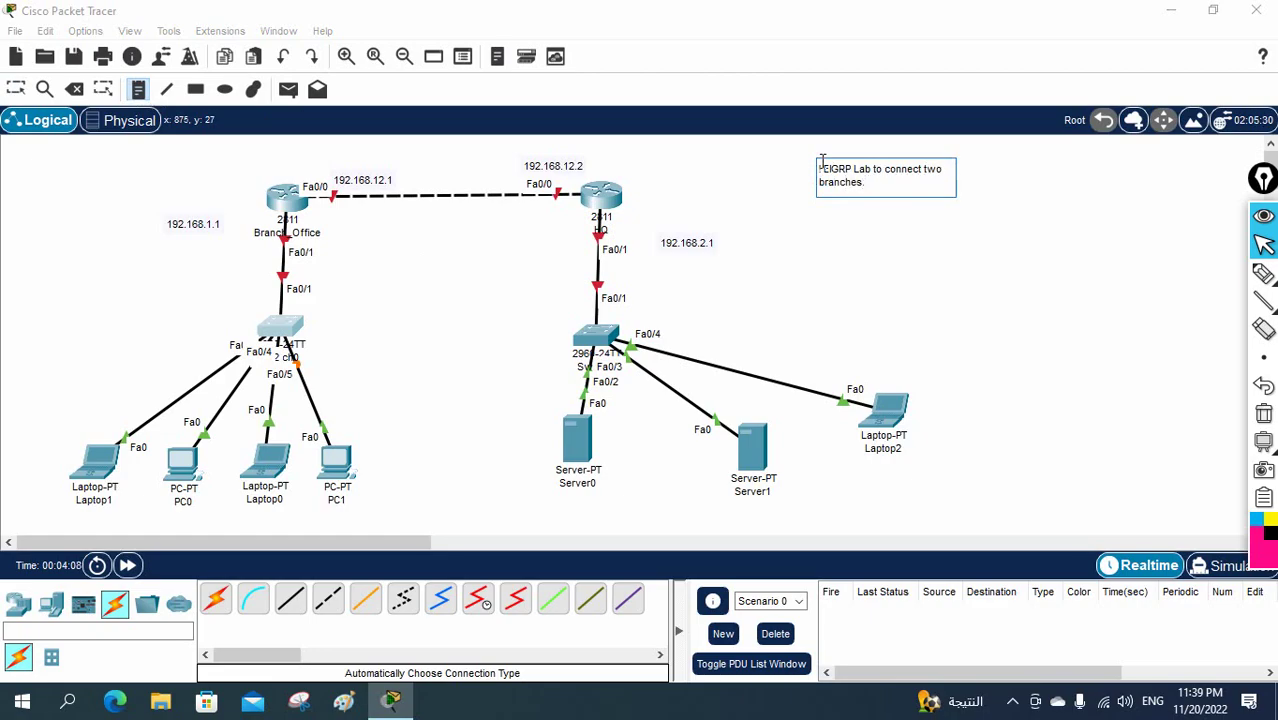
{"action": "left_click", "coordinate": [1003, 262]}
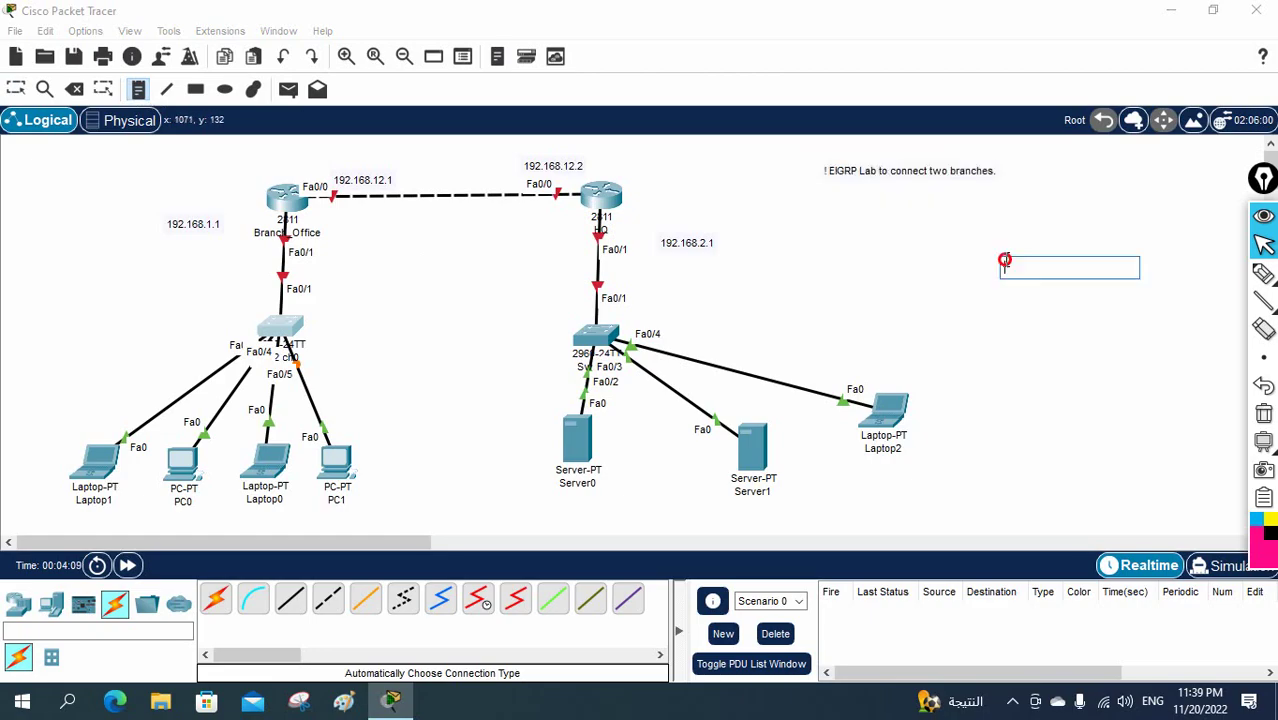
{"action": "left_click", "coordinate": [15, 89]}
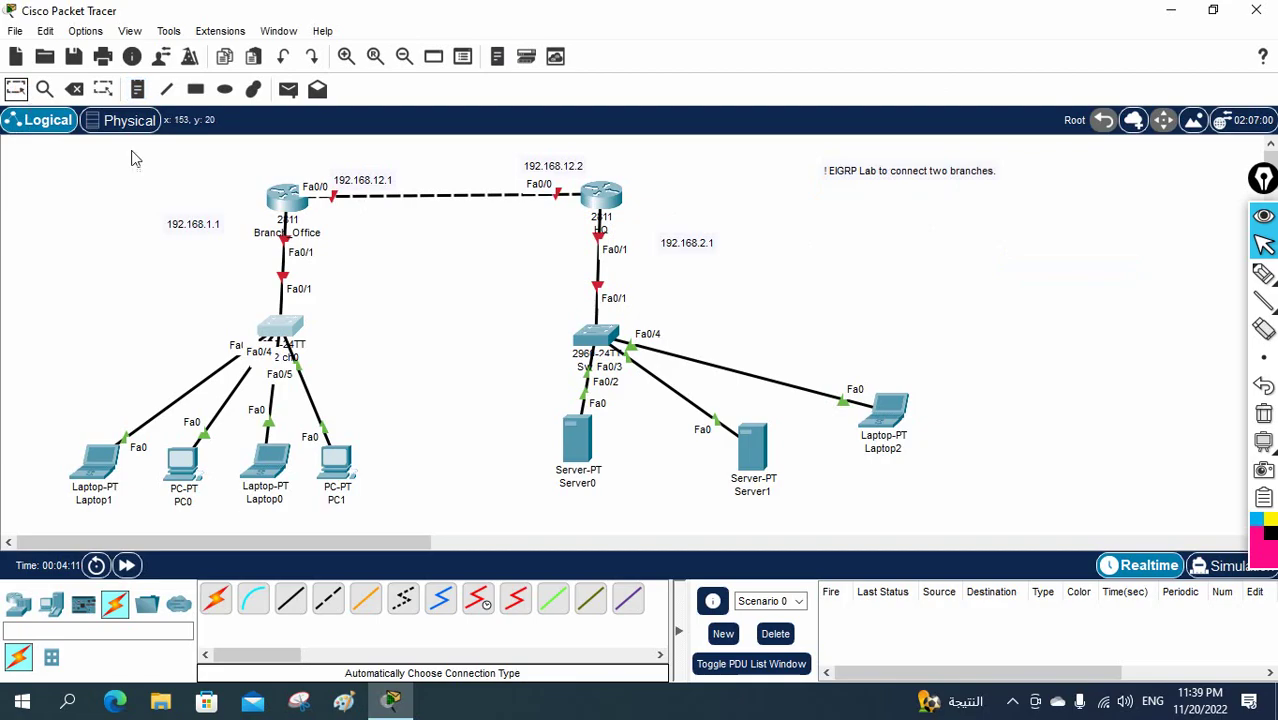
Step: Open the Branch_Office router's command line and move its window aside so the branch topology stays visible
{"action": "left_click", "coordinate": [287, 200]}
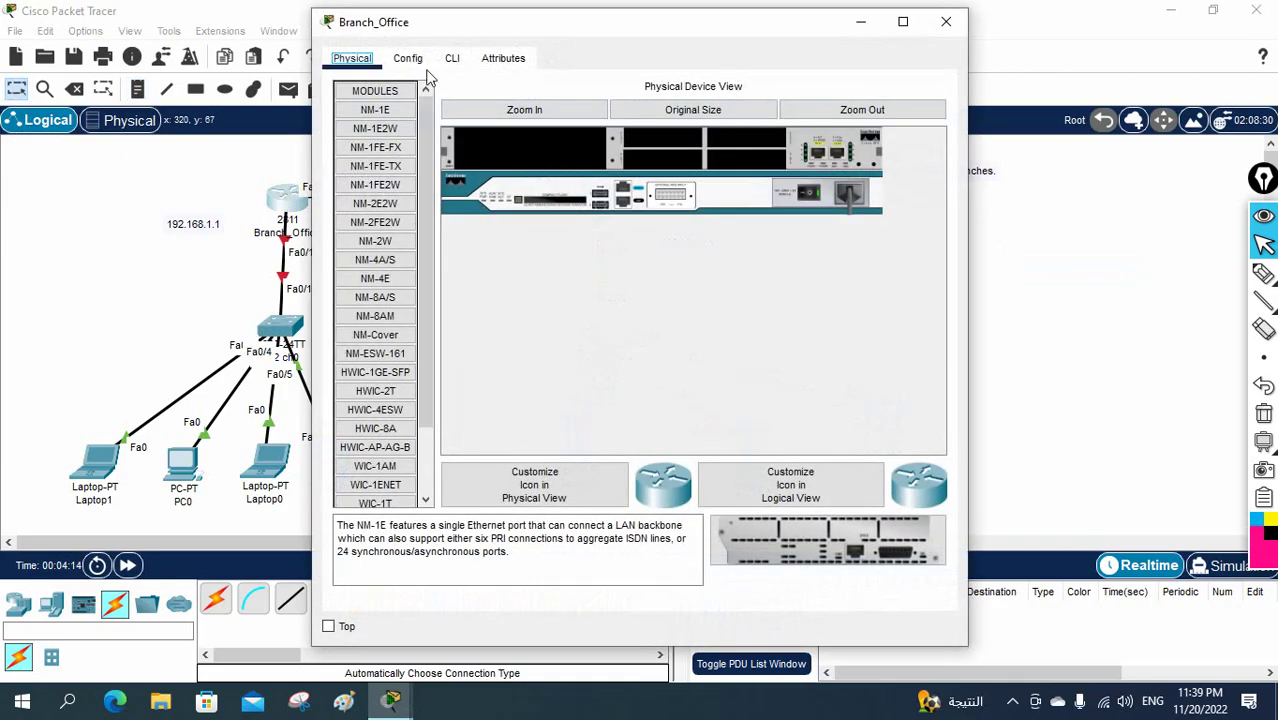
{"action": "left_click", "coordinate": [452, 58]}
{"action": "left_click_drag", "start_coordinate": [536, 33], "coordinate": [867, 33]}
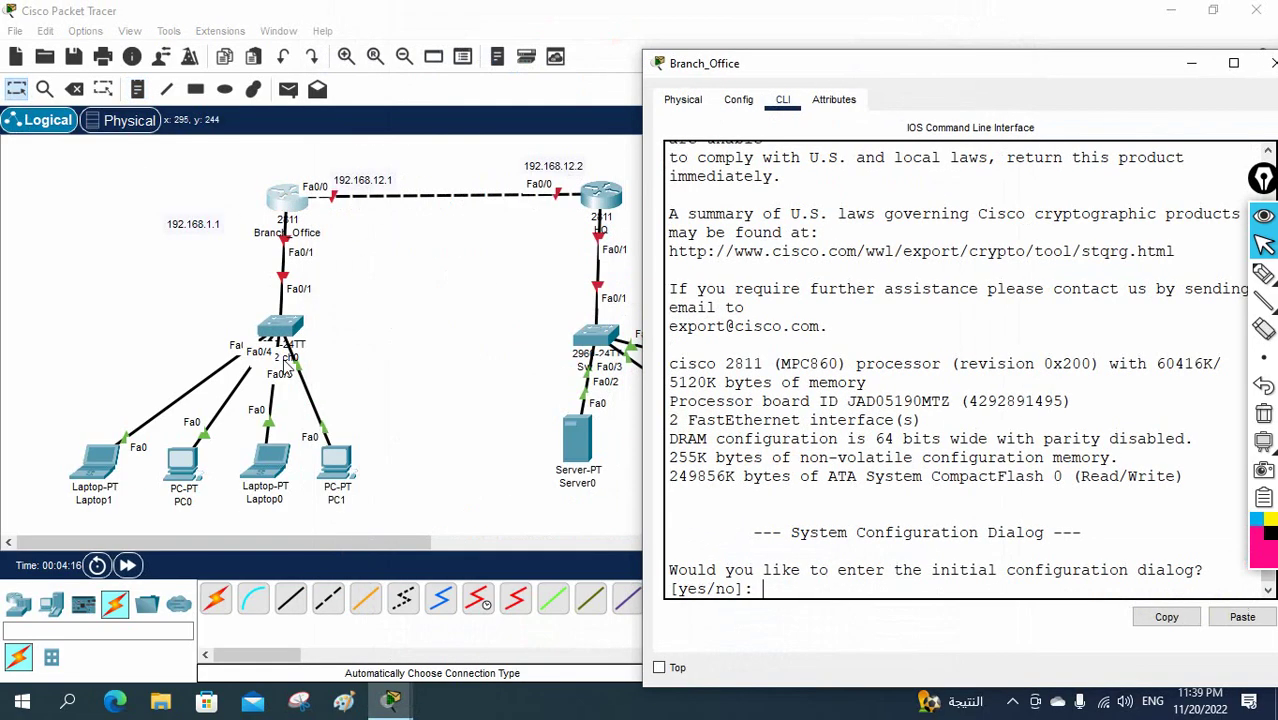
Step: Select the whole topology with its notes and shift it up and to the left on the workspace
{"action": "left_click_drag", "start_coordinate": [224, 530], "coordinate": [307, 537]}
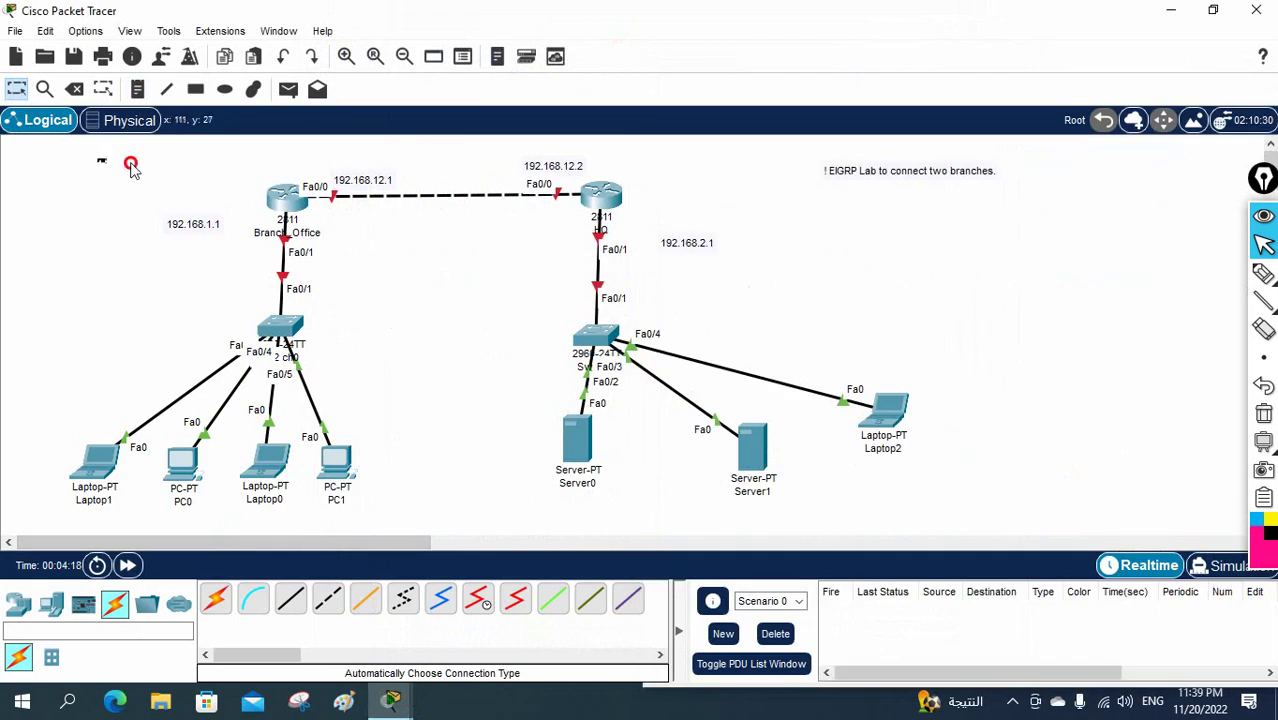
{"action": "left_click_drag", "start_coordinate": [98, 158], "coordinate": [1008, 536]}
{"action": "left_click_drag", "start_coordinate": [520, 197], "coordinate": [452, 190]}
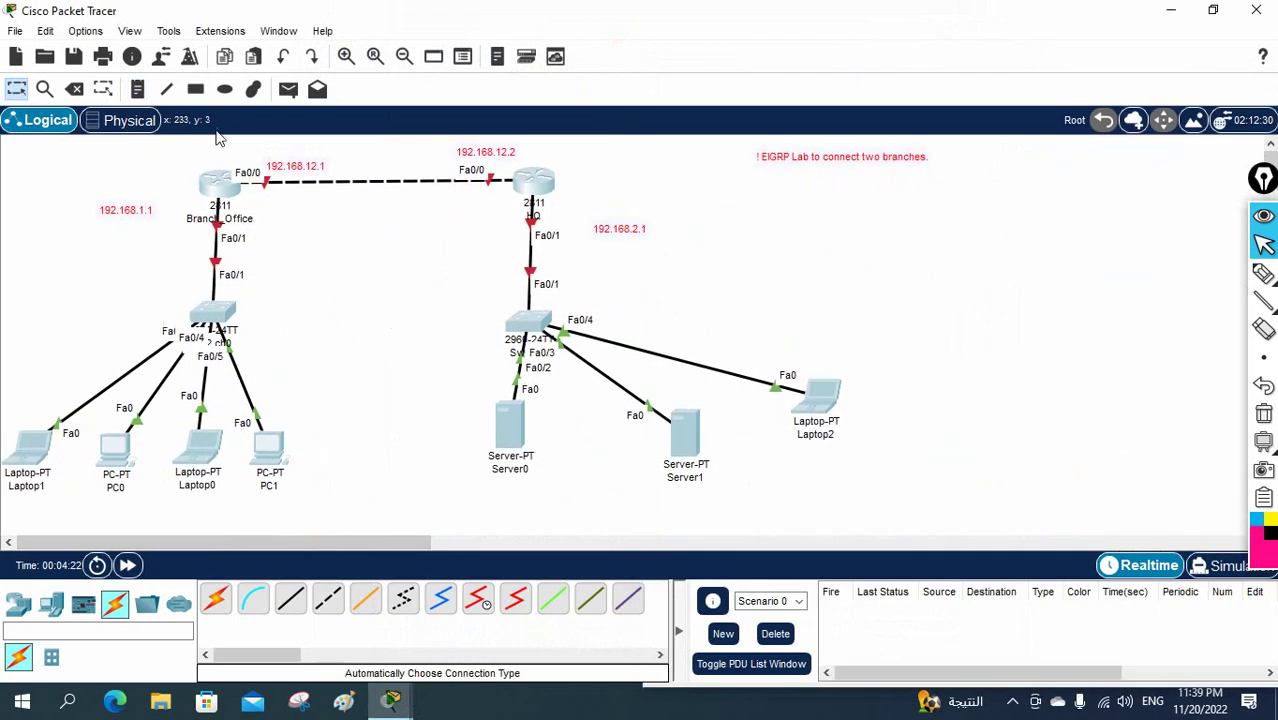
Step: Bring back the Branch_Office router's command line, reposition its window and widen it
{"action": "left_click", "coordinate": [236, 195]}
{"action": "left_click_drag", "start_coordinate": [966, 64], "coordinate": [871, 16]}
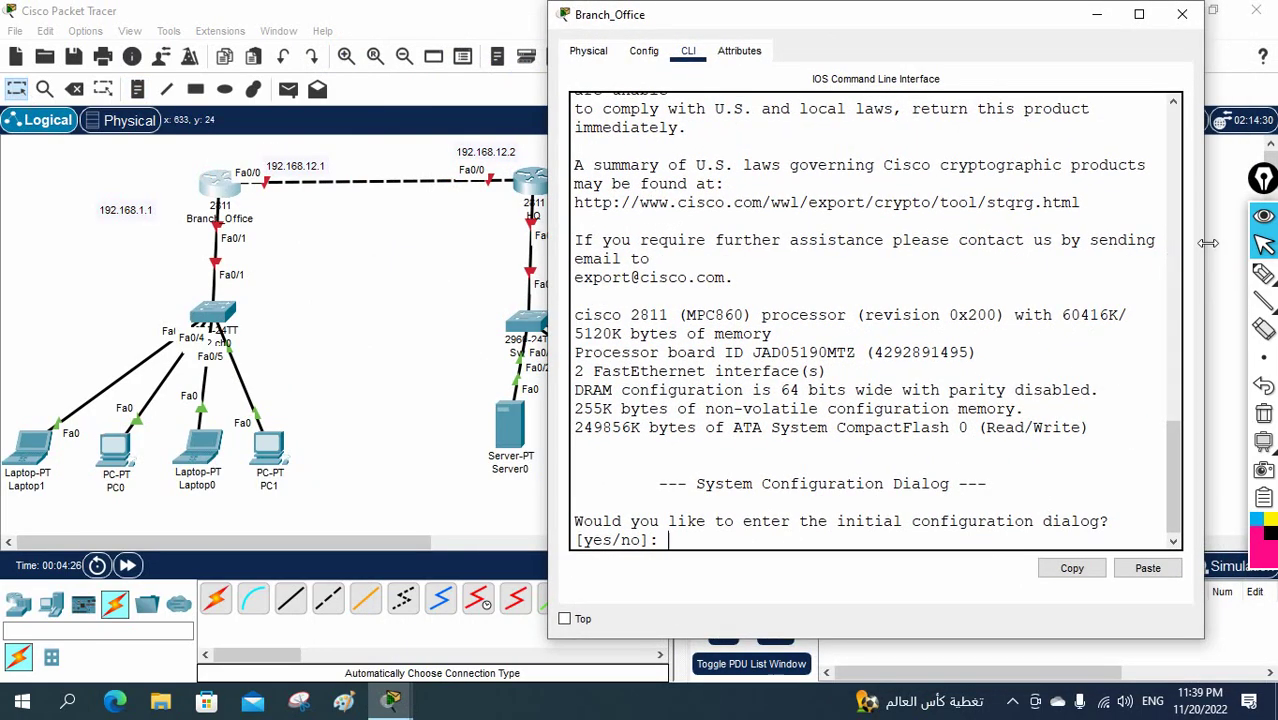
{"action": "left_click_drag", "start_coordinate": [1205, 244], "coordinate": [1276, 244]}
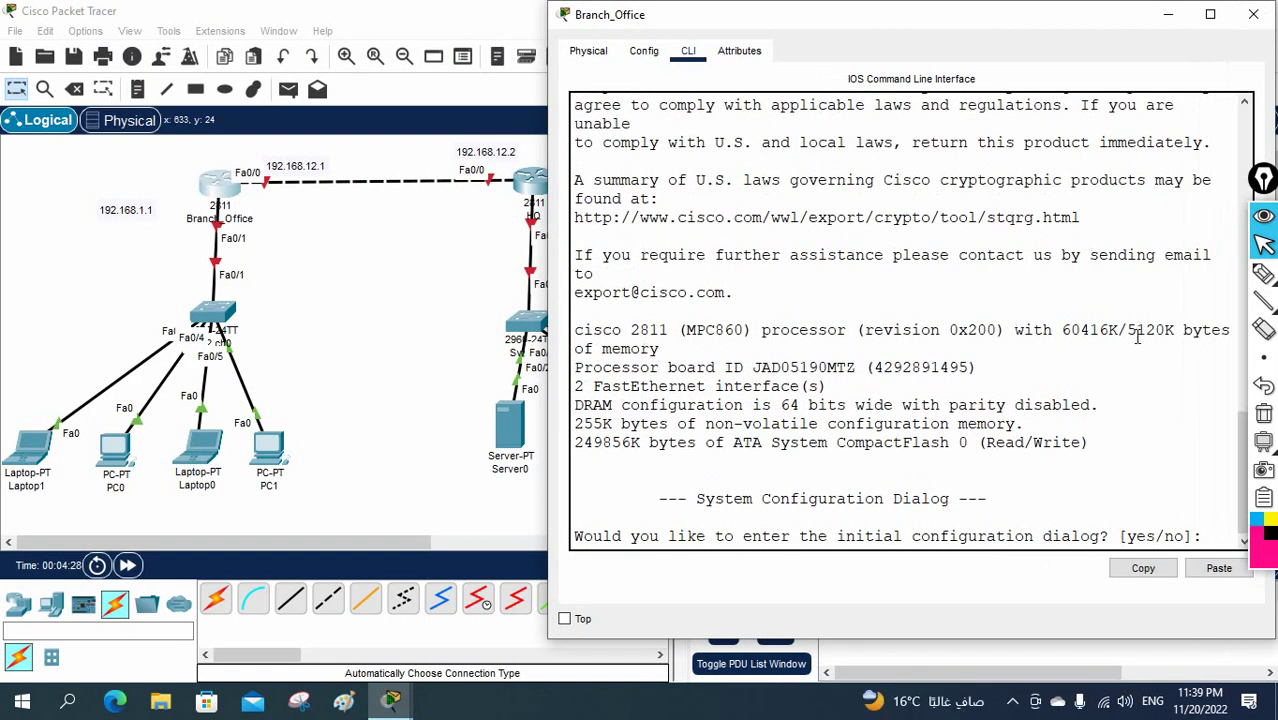
Step: Answer no to the initial configuration dialog, then enter privileged and global configuration mode with en and config t
{"action": "key", "text": "Return"}
{"action": "key", "text": "Return"}
{"action": "key", "text": "Return"}
{"action": "key", "text": "Return"}
{"action": "key", "text": "Return"}
{"action": "type", "text": "en"}
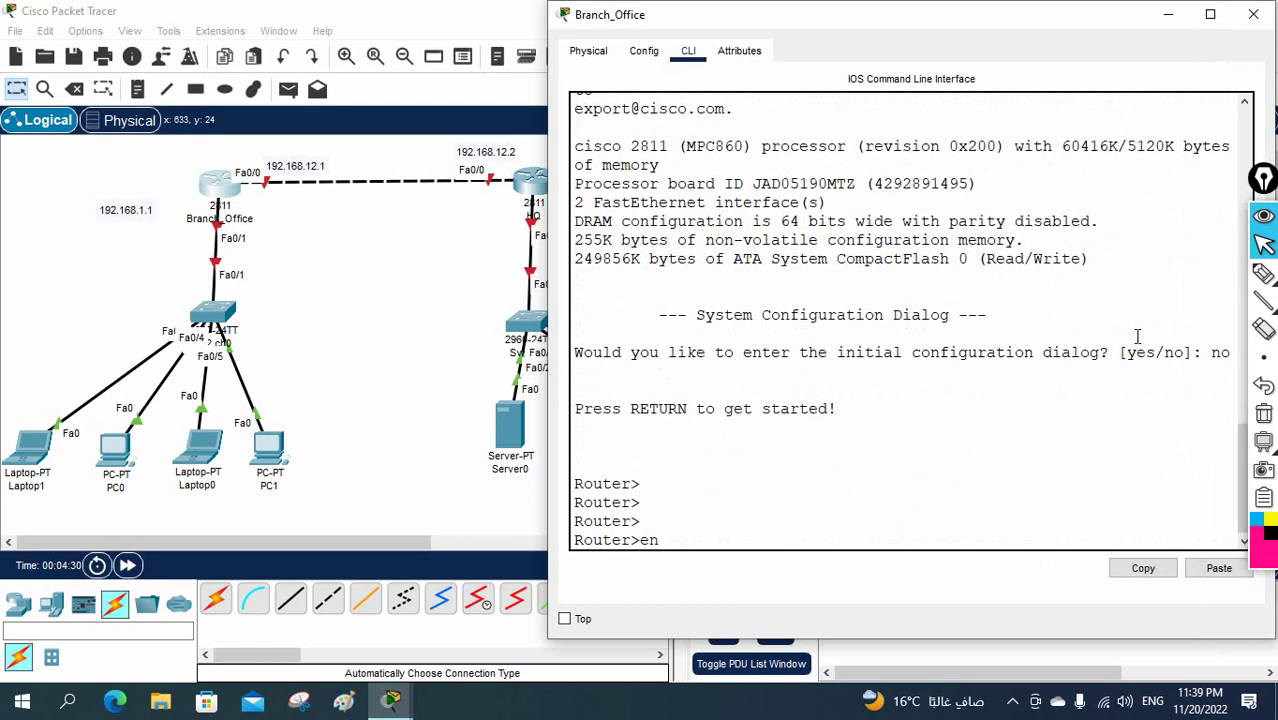
{"action": "key", "text": "Return"}
{"action": "type", "text": "config t"}
{"action": "key", "text": "Return"}
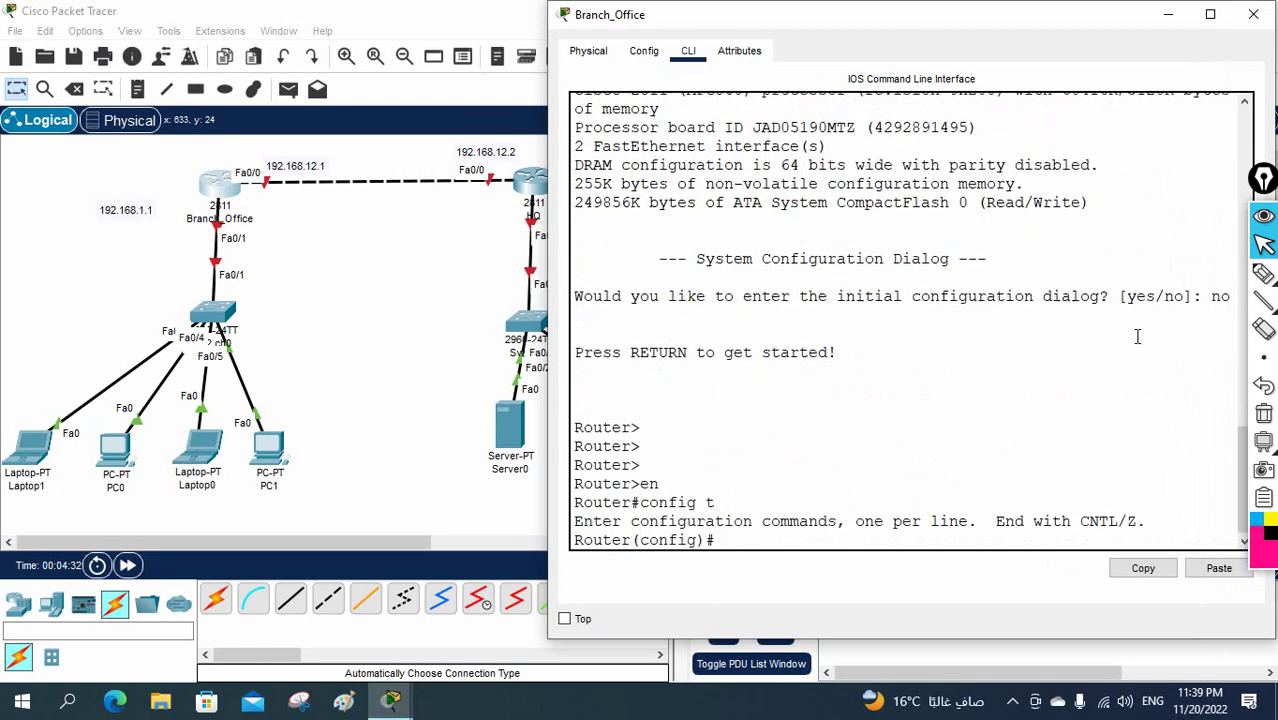
Step: Set the router's hostname to Branch_office and erase the ink annotations drawn over the topology
{"action": "type", "text": "host"}
{"action": "key", "text": "Tab"}
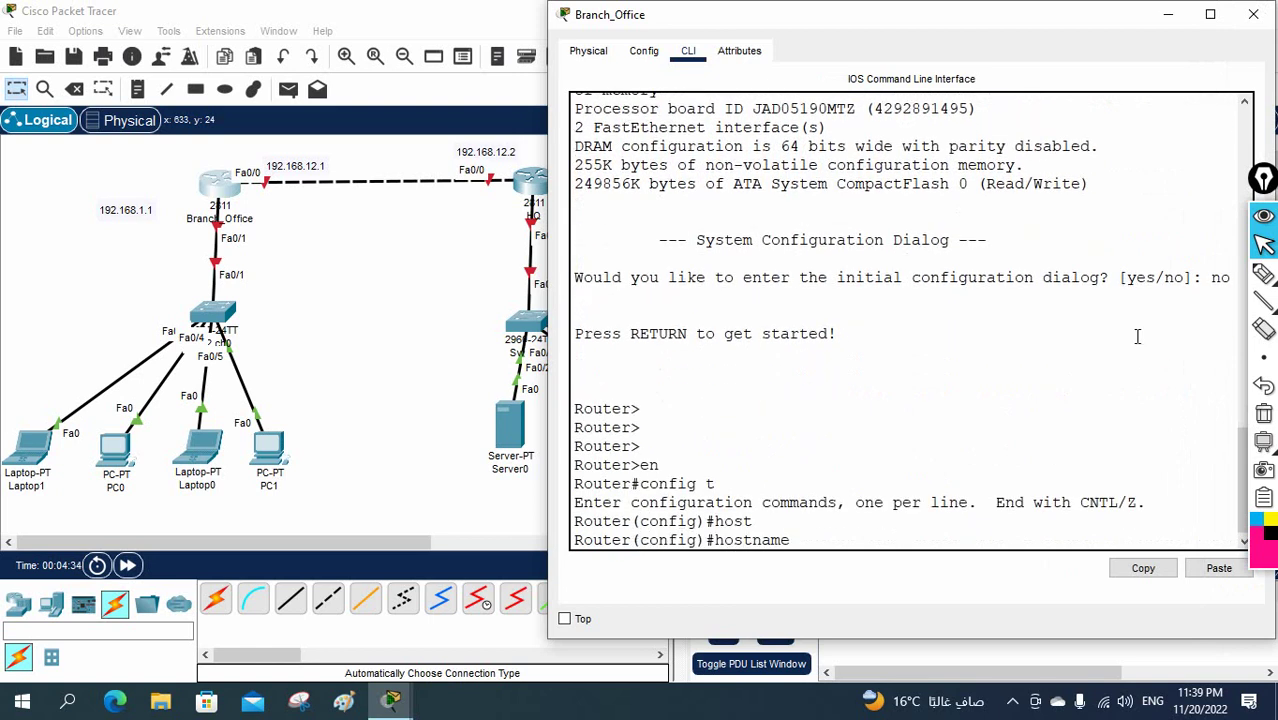
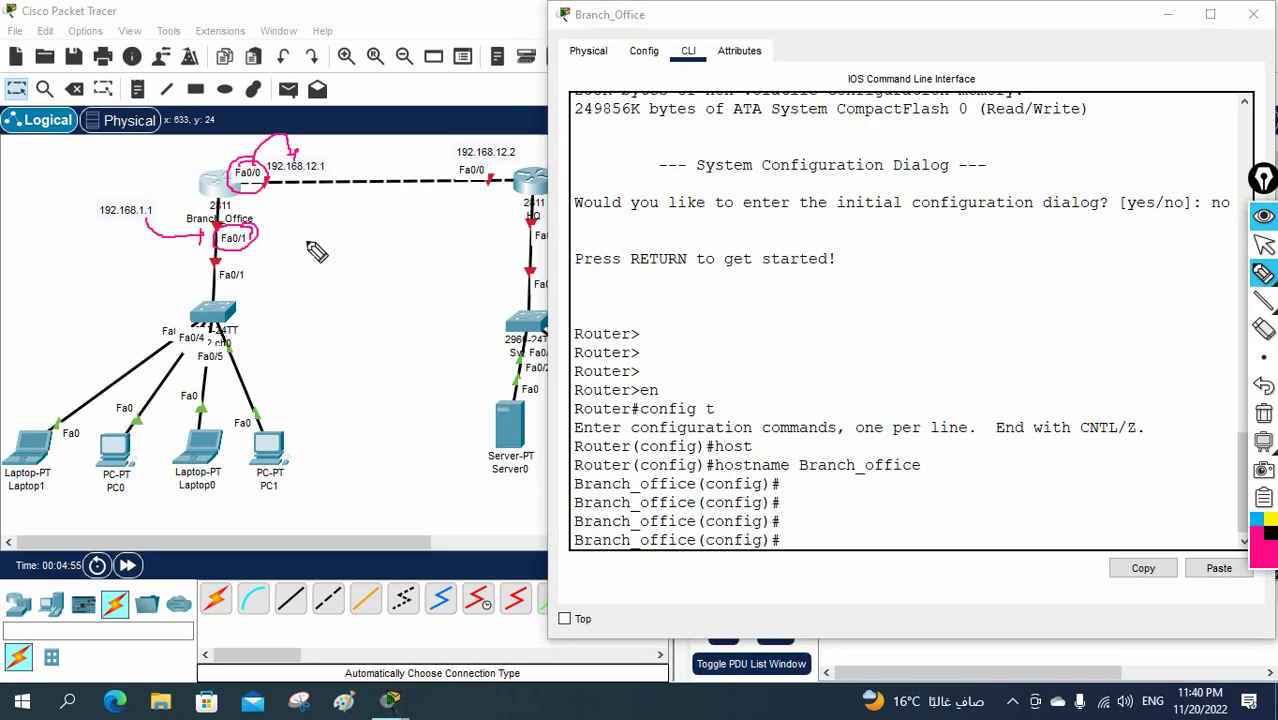
{"action": "left_click", "coordinate": [1262, 413]}
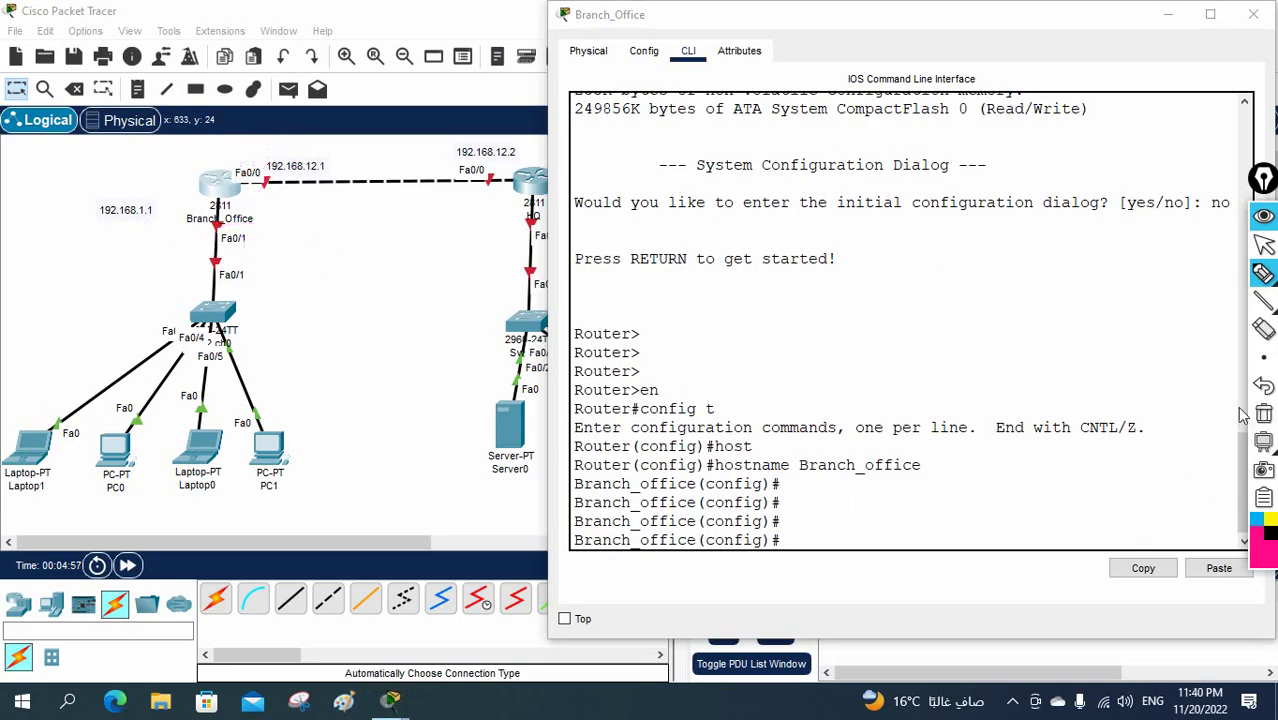
{"action": "left_click", "coordinate": [1263, 244]}
{"action": "left_click", "coordinate": [851, 536]}
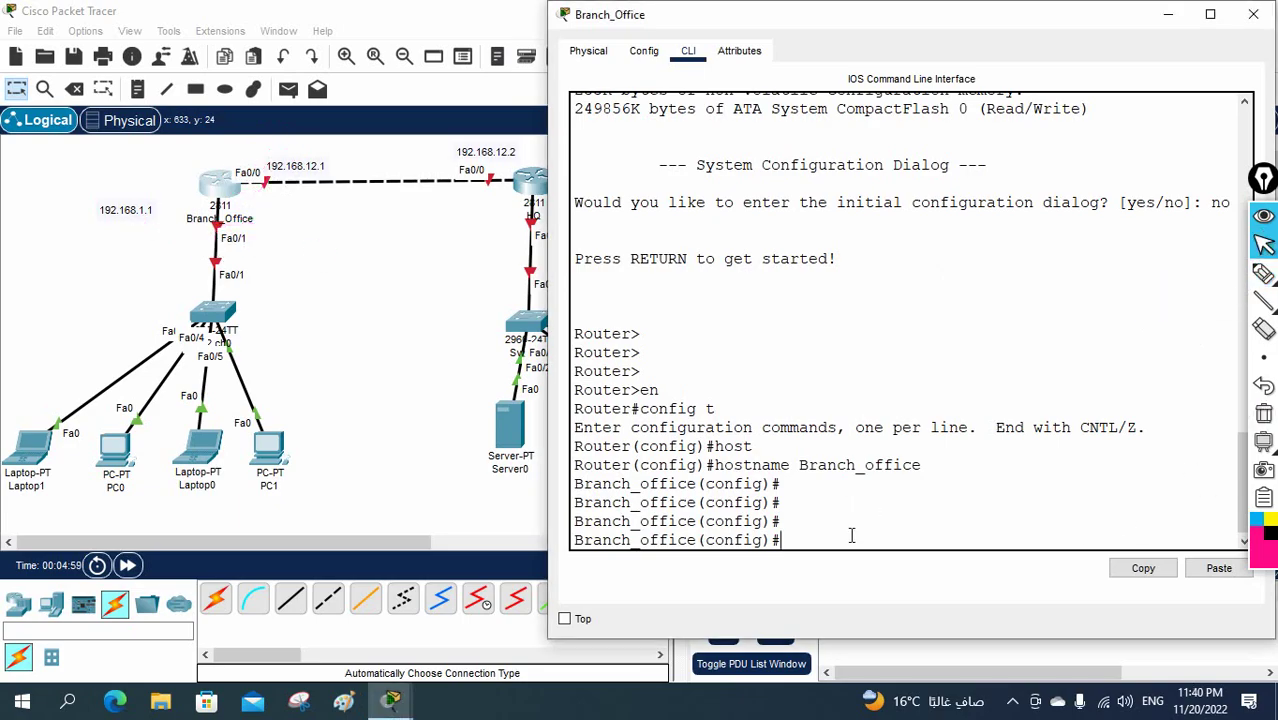
Step: Assign interface f0/0 the address 192.168.12.1 with mask 255.255.255.0 and enable it with no sh
{"action": "type", "text": "int f0/0"}
{"action": "key", "text": "Return"}
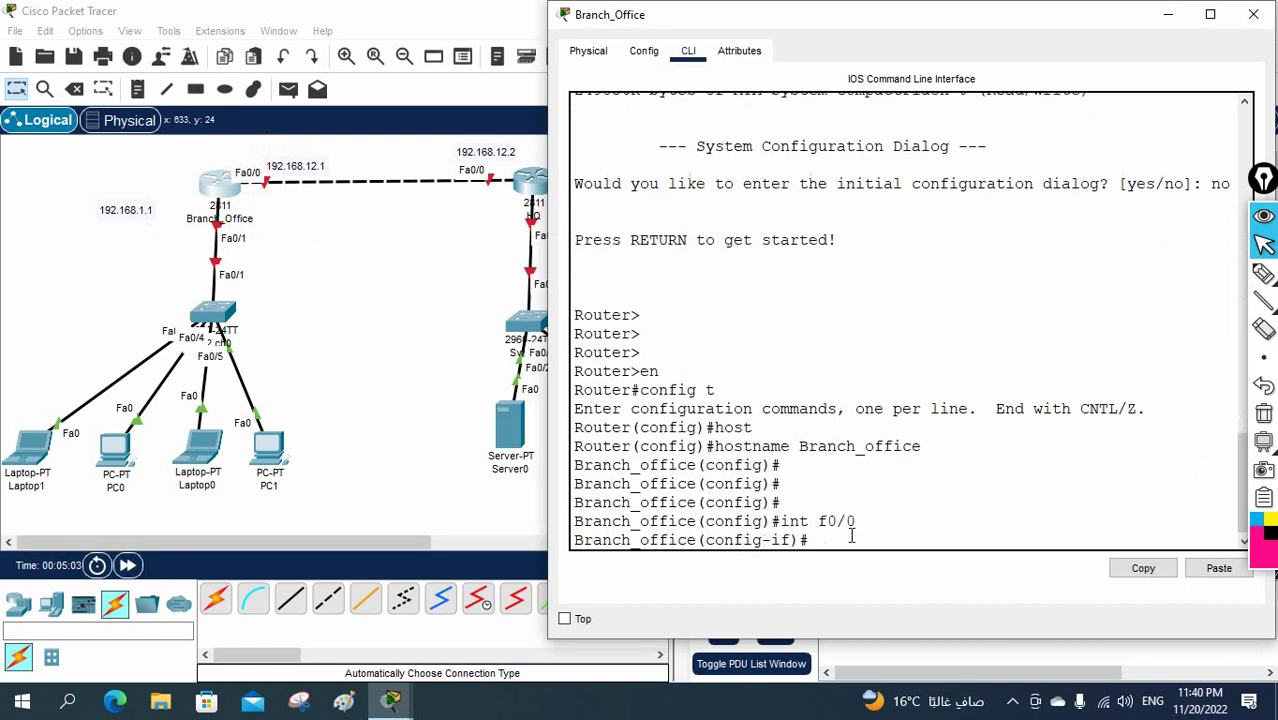
{"action": "type", "text": "ip add 192.16"}
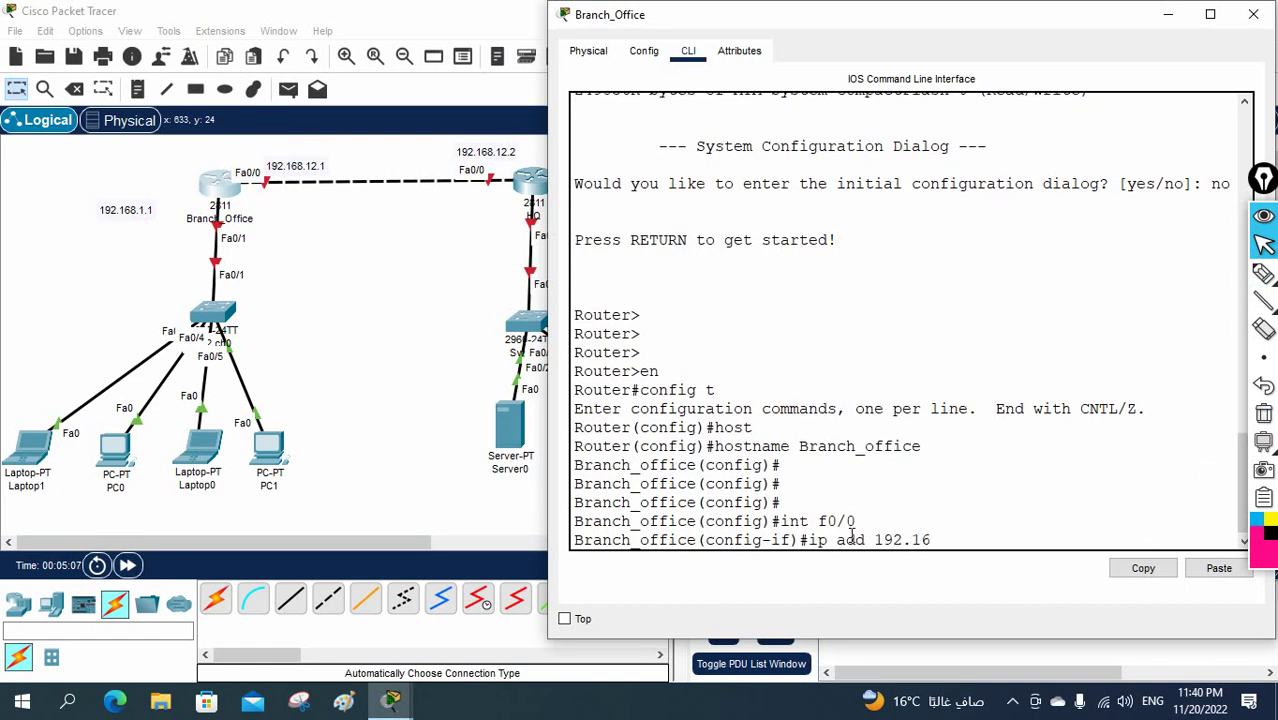
{"action": "type", "text": "8.11"}
{"action": "key", "text": "BackSpace"}
{"action": "type", "text": "2.1 "}
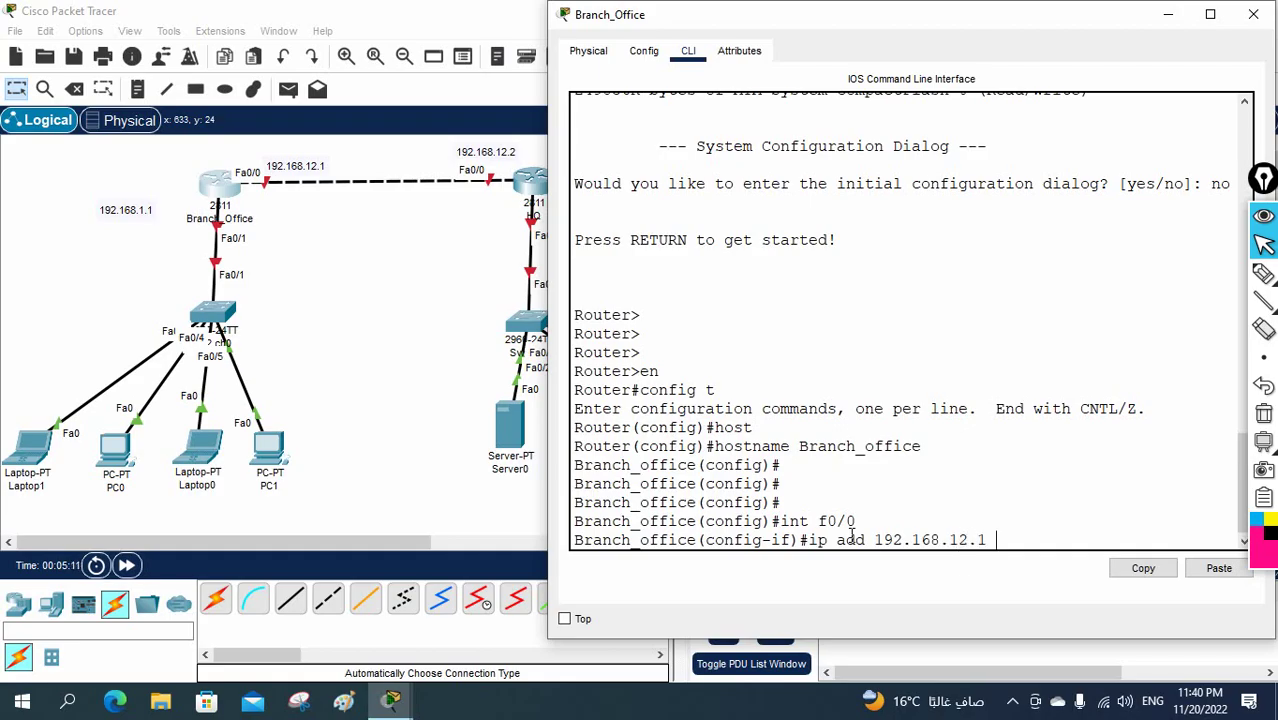
{"action": "type", "text": "255."}
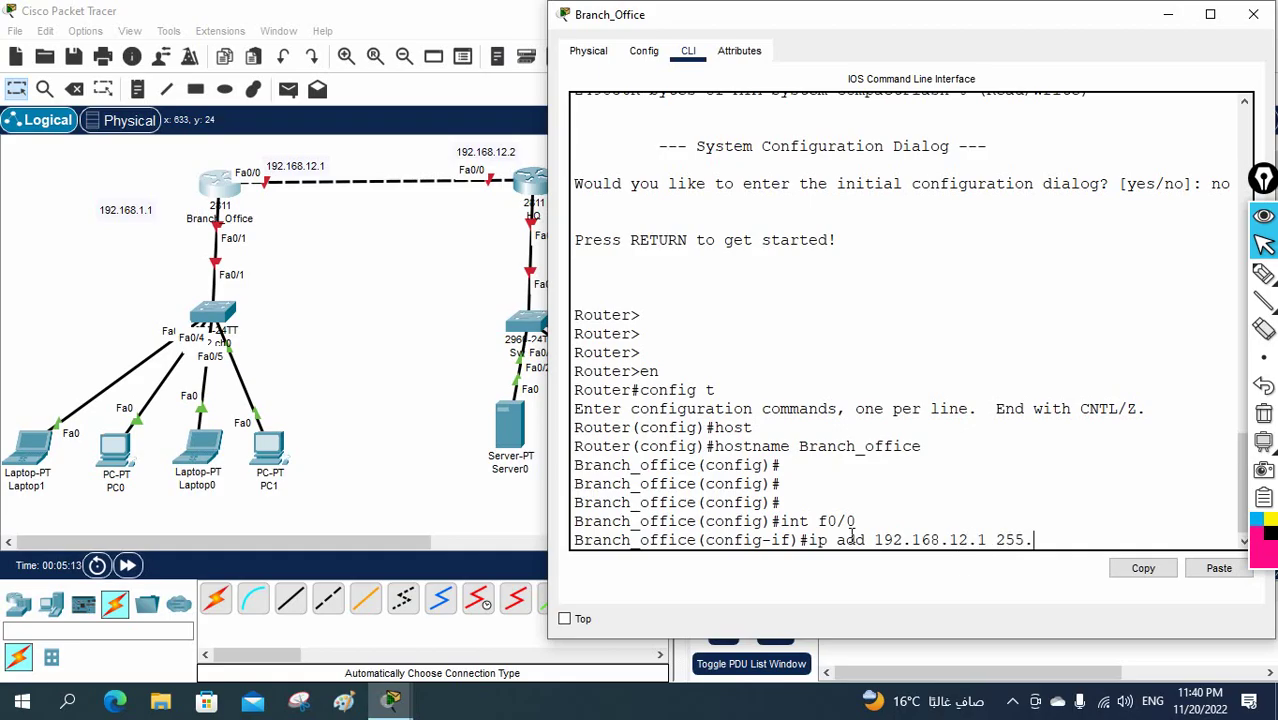
{"action": "type", "text": "255.255.0"}
{"action": "key", "text": "Return"}
{"action": "type", "text": "no sh"}
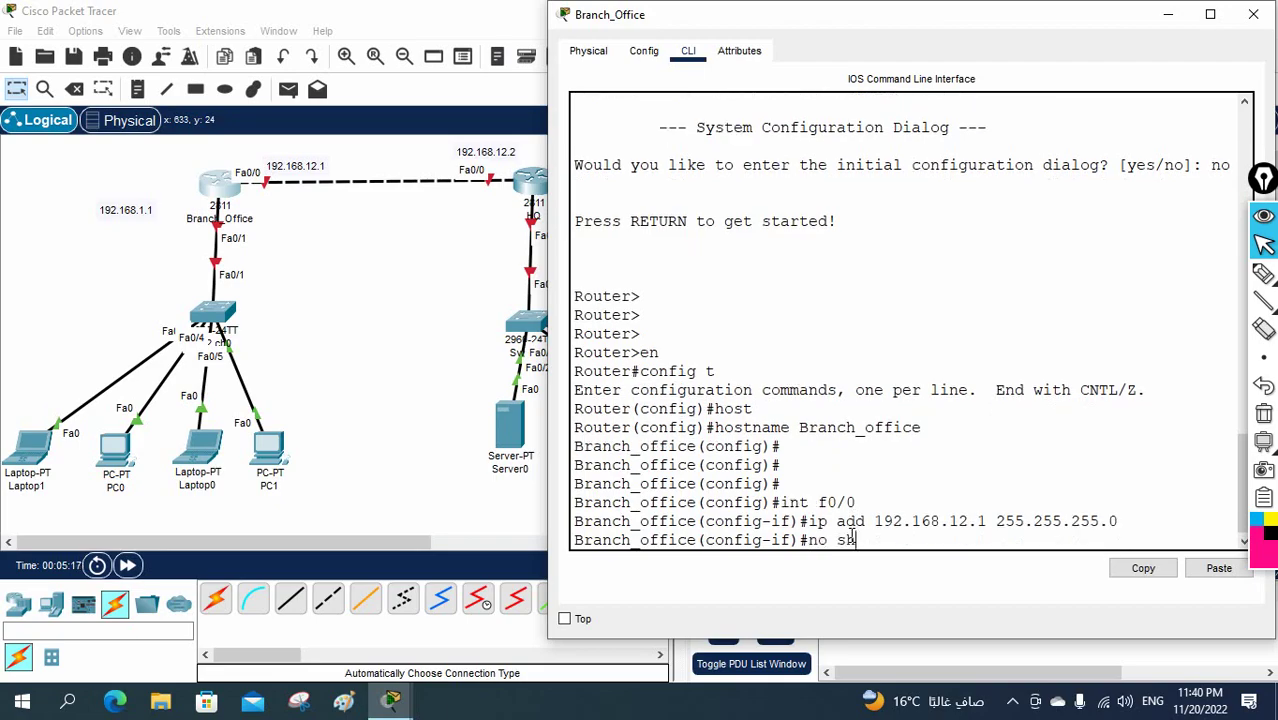
{"action": "key", "text": "Return"}
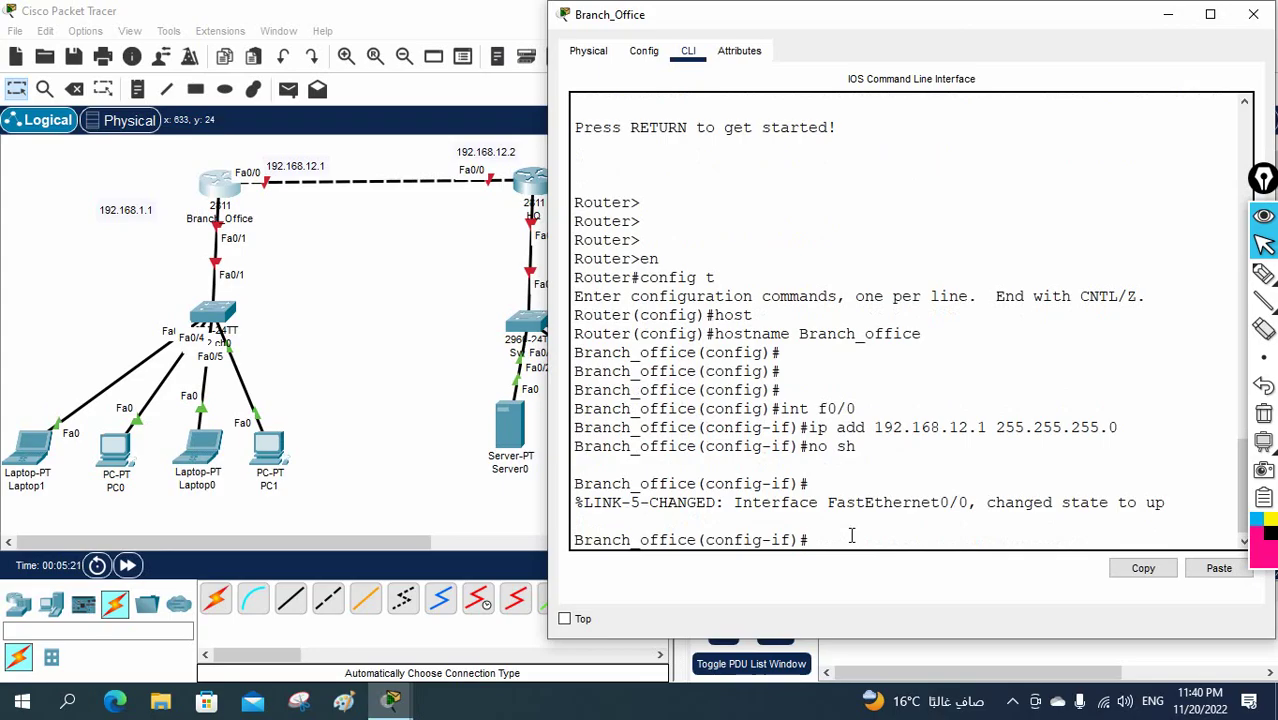
Step: Enter interface f0/1 and try to assign it the address 1492.168.1.1 with mask 255.255.255.0
{"action": "type", "text": "int f0/1"}
{"action": "key", "text": "Return"}
{"action": "type", "text": "ice(config-if)#i"}
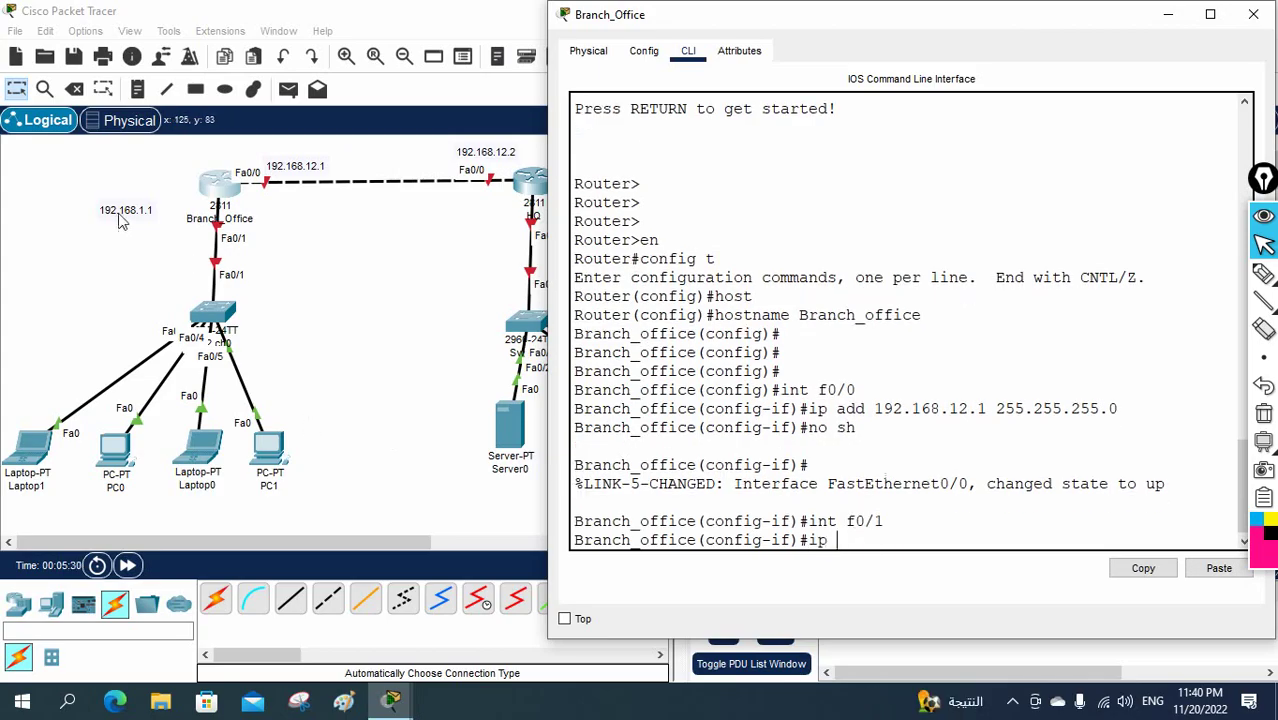
{"action": "type", "text": "p add 1492"}
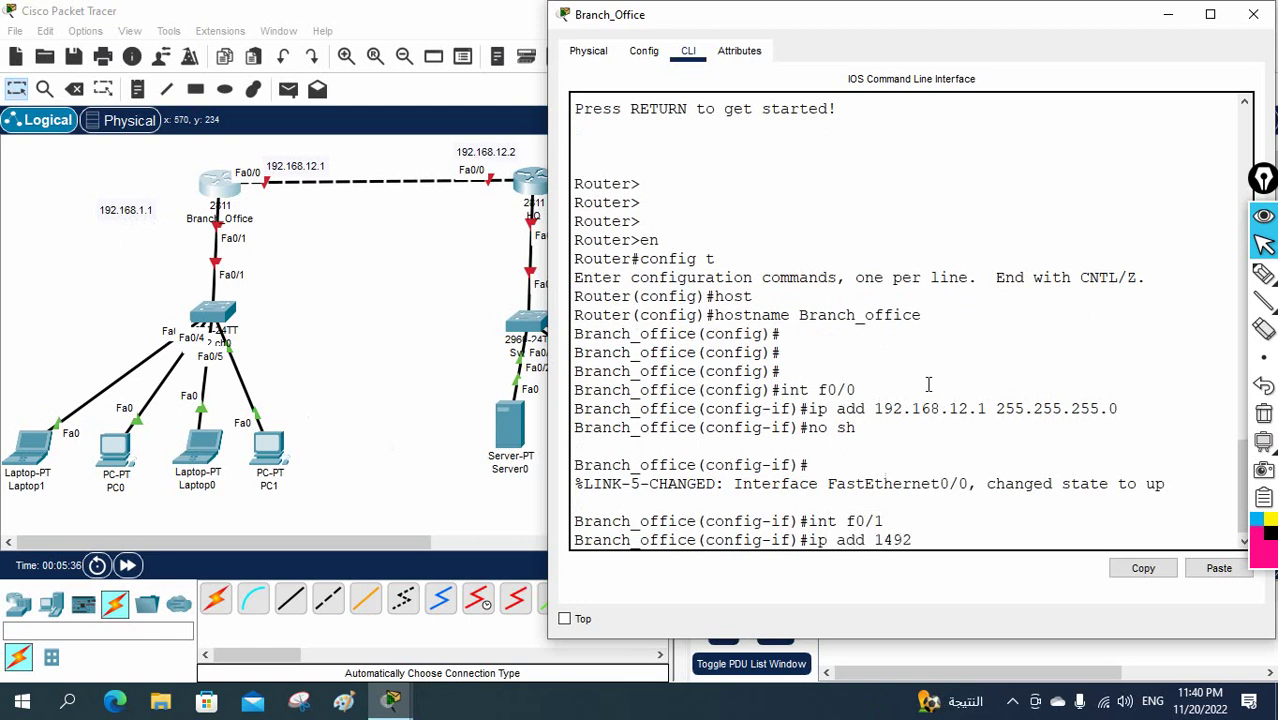
{"action": "type", "text": ".168.1.1 255.255.255.0"}
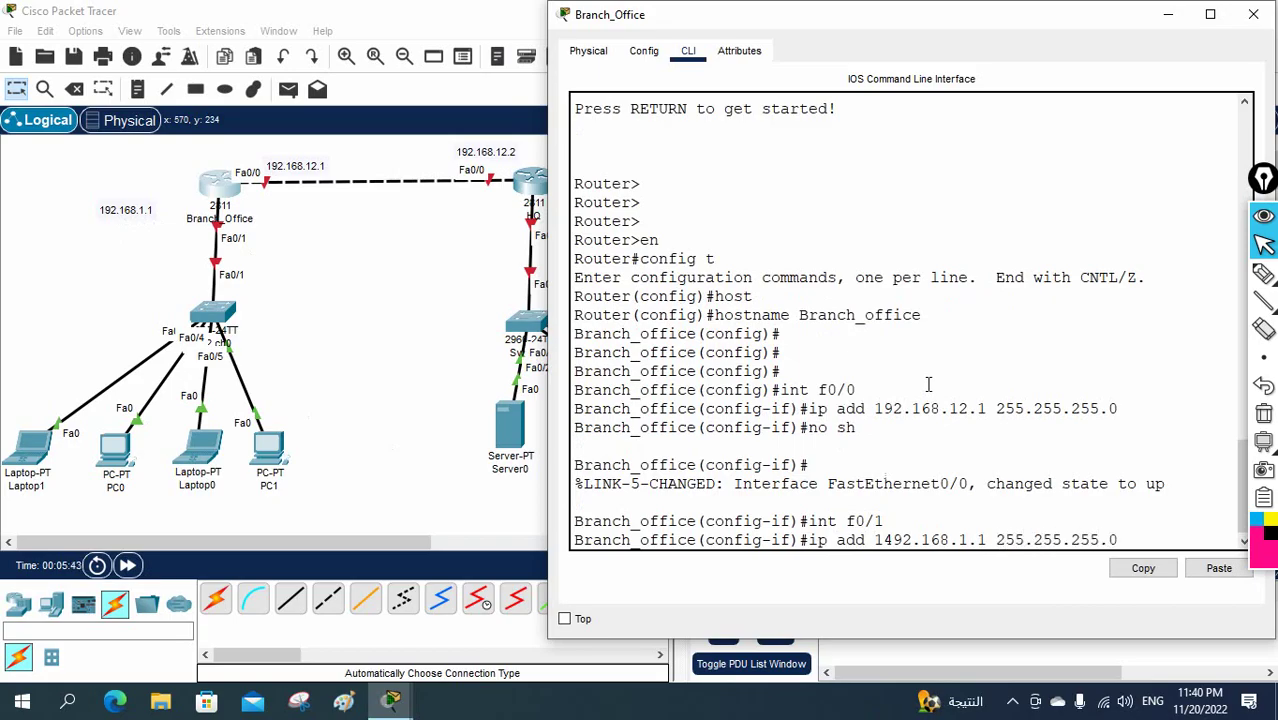
{"action": "key", "text": "Return"}
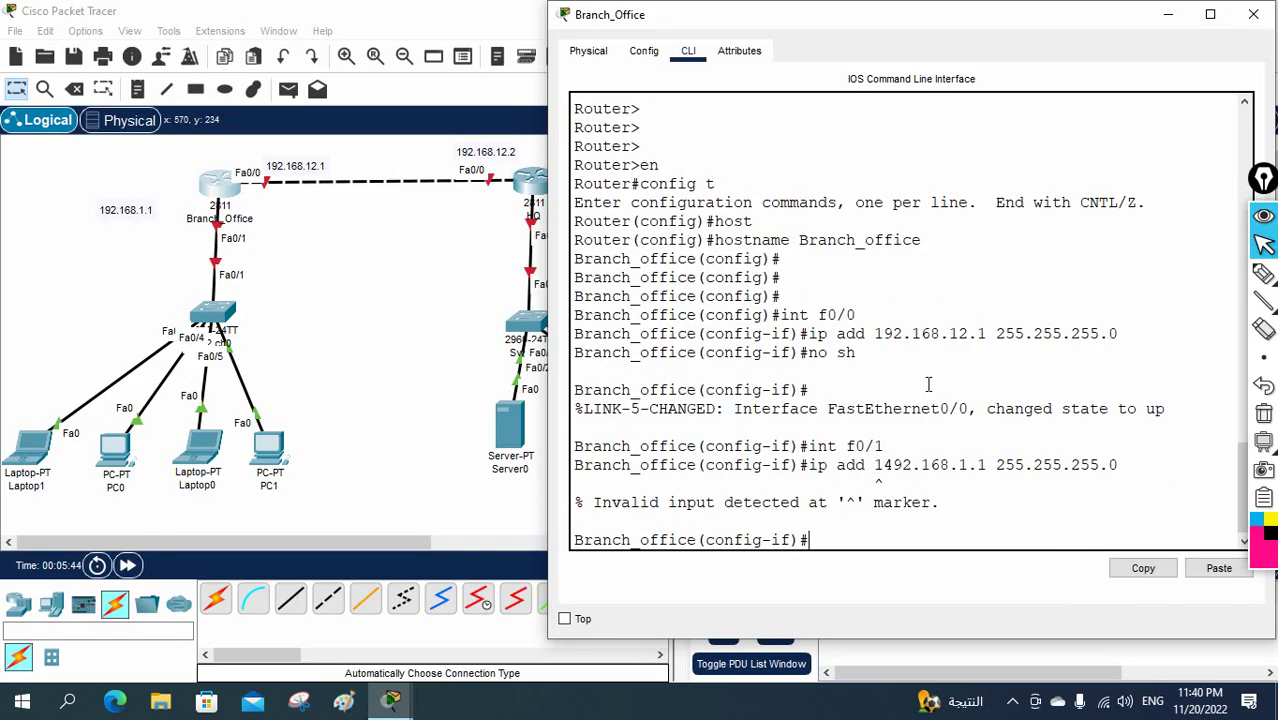
Step: Recall the mistyped address command and correct it to ip add 192.168.1.1 255.255.255.0 for f0/1
{"action": "key", "text": "Up"}
{"action": "key", "text": "Left"}
{"action": "key", "text": "Left"}
{"action": "key", "text": "Left"}
{"action": "key", "text": "Left"}
{"action": "key", "text": "Left"}
{"action": "key", "text": "Left"}
{"action": "key", "text": "Left"}
{"action": "key", "text": "Left"}
{"action": "key", "text": "Left"}
{"action": "key", "text": "Left"}
{"action": "key", "text": "Left"}
{"action": "key", "text": "Left"}
{"action": "key", "text": "Left"}
{"action": "key", "text": "Left"}
{"action": "key", "text": "Left"}
{"action": "key", "text": "Left"}
{"action": "key", "text": "Left"}
{"action": "key", "text": "Left"}
{"action": "key", "text": "Left"}
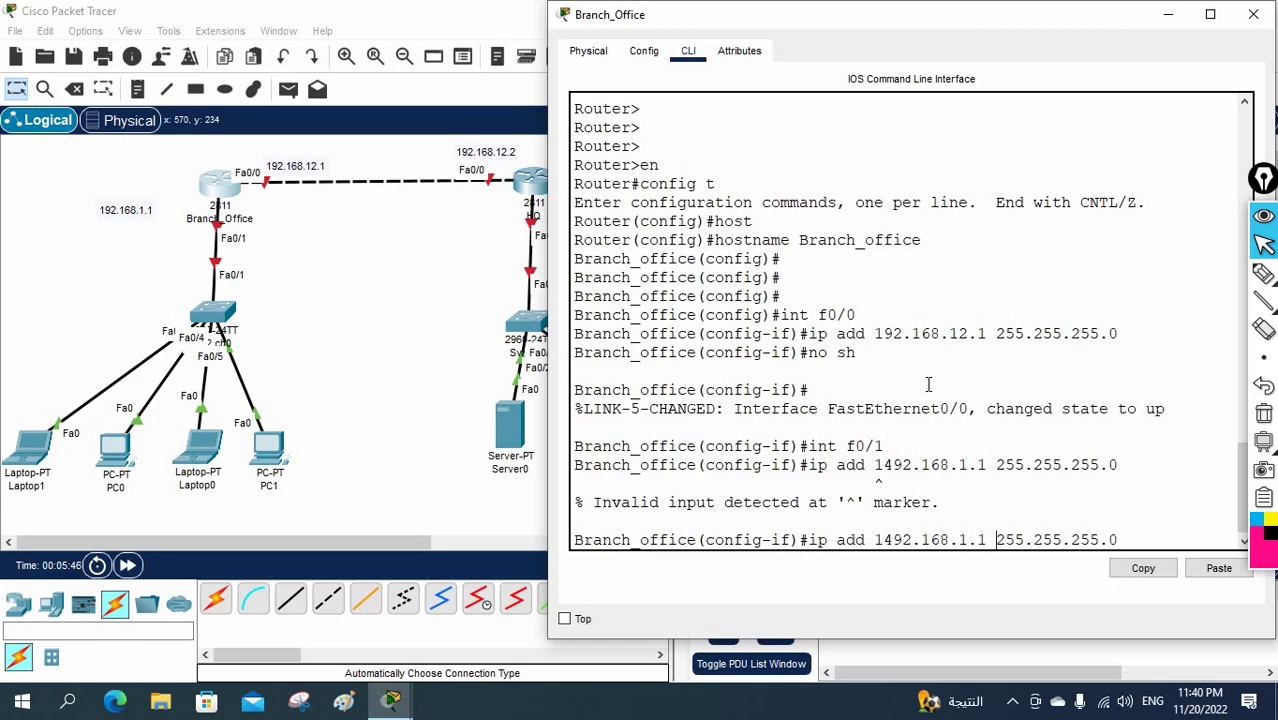
{"action": "key", "text": "BackSpace"}
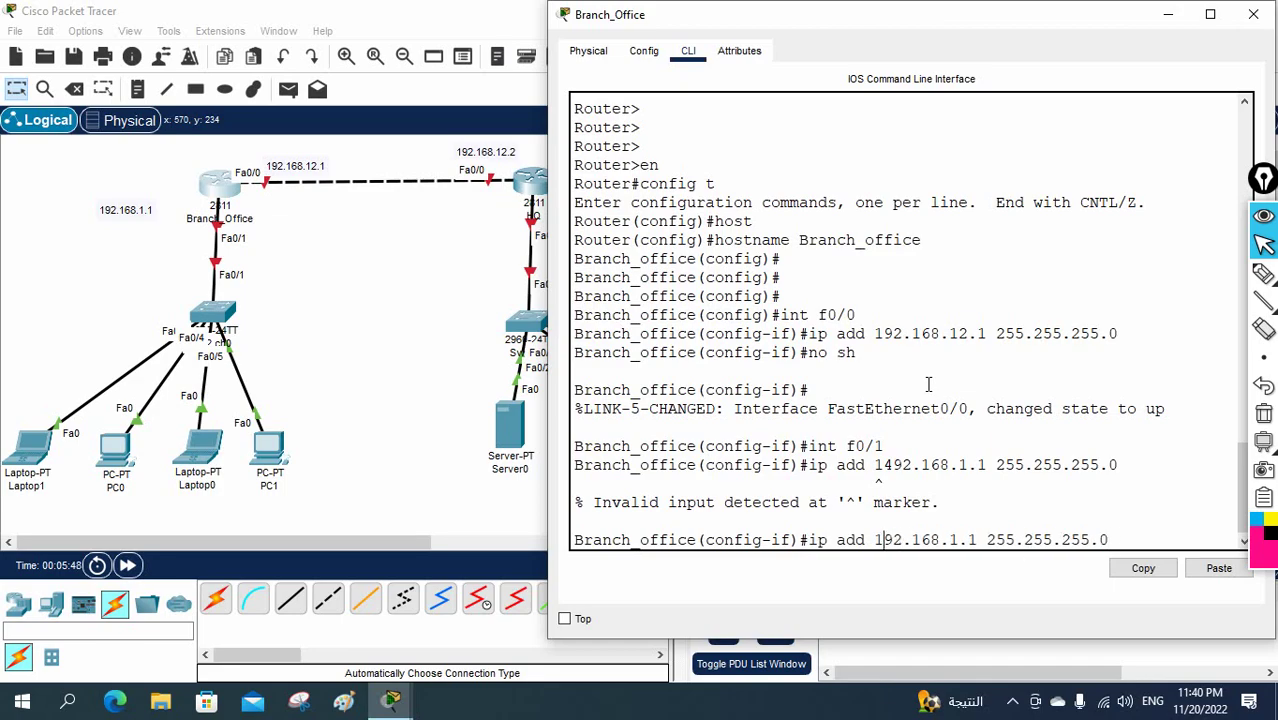
{"action": "key", "text": "Return"}
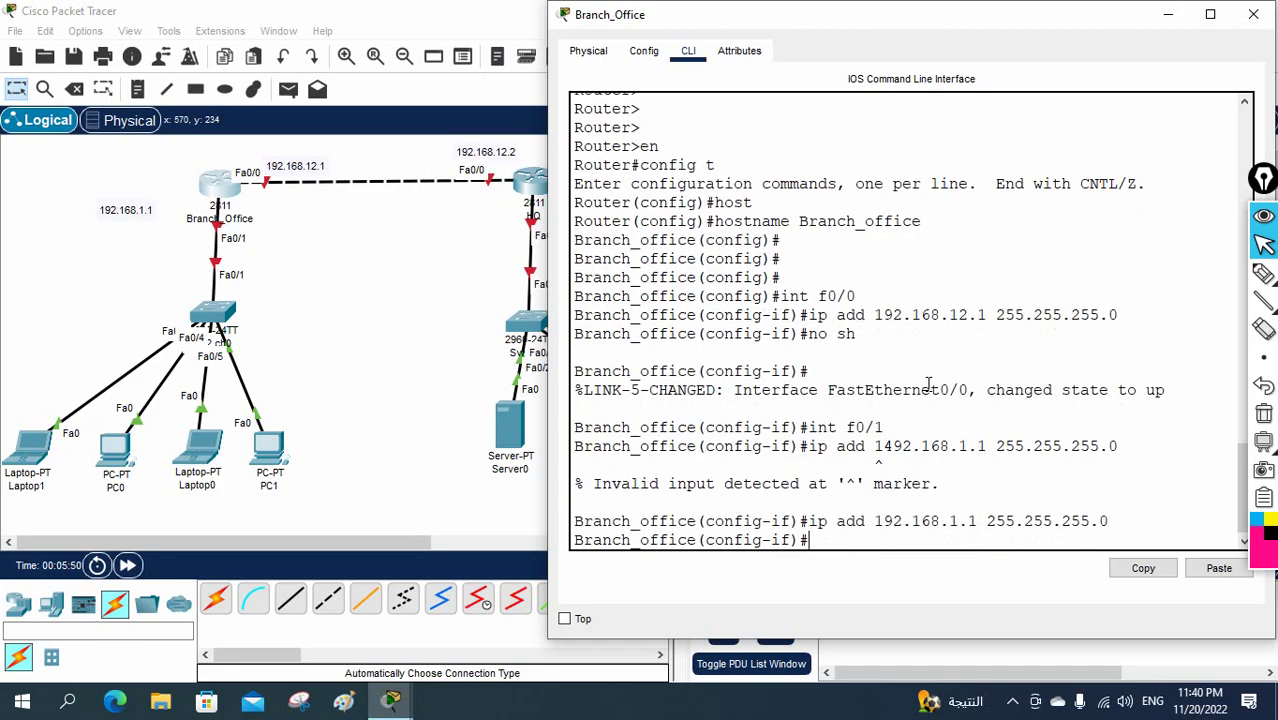
Step: Enable interface f0/1 with no sh and exit to global configuration mode
{"action": "type", "text": "no sh"}
{"action": "key", "text": "Return"}
{"action": "key", "text": "Return"}
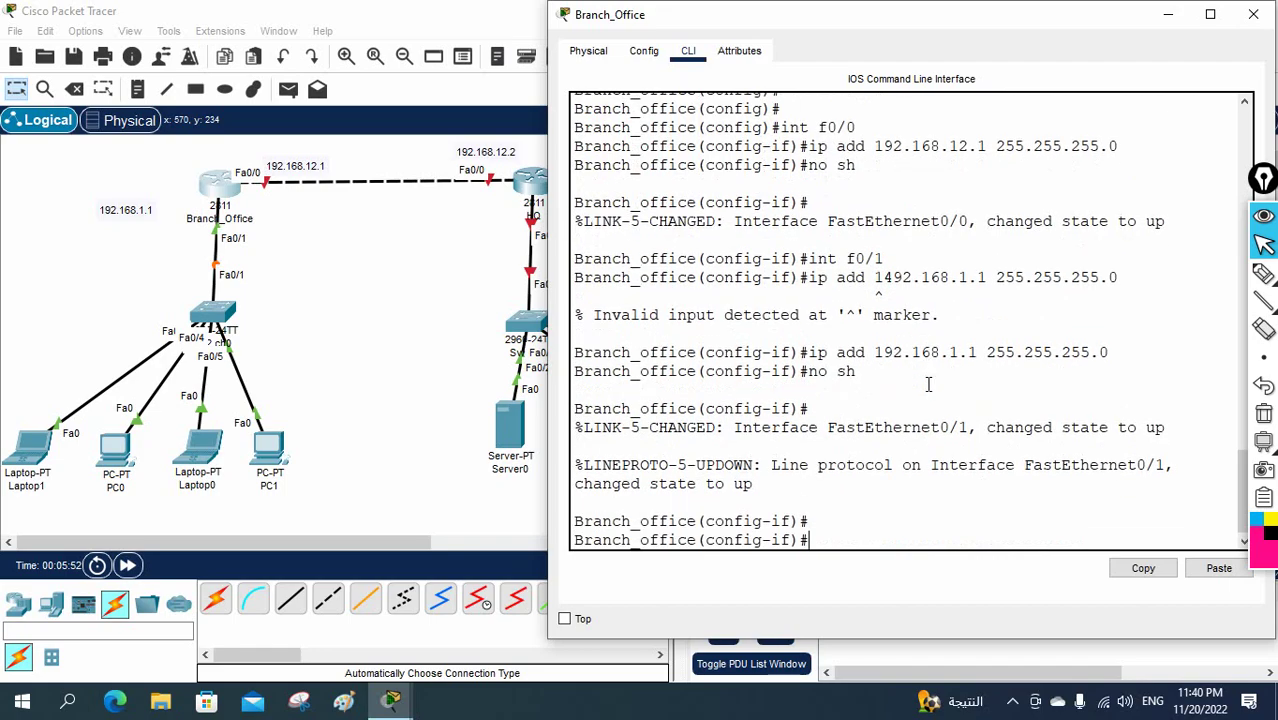
{"action": "type", "text": "exit"}
{"action": "key", "text": "Return"}
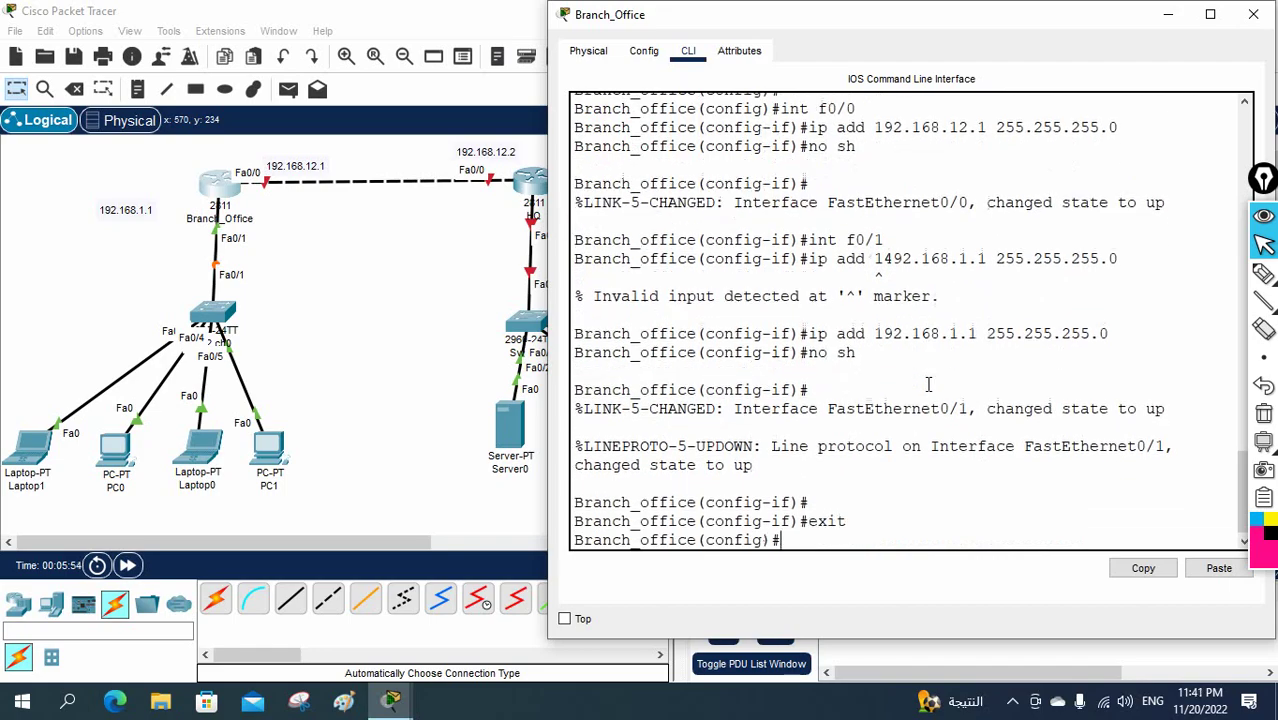
{"action": "key", "text": "Return"}
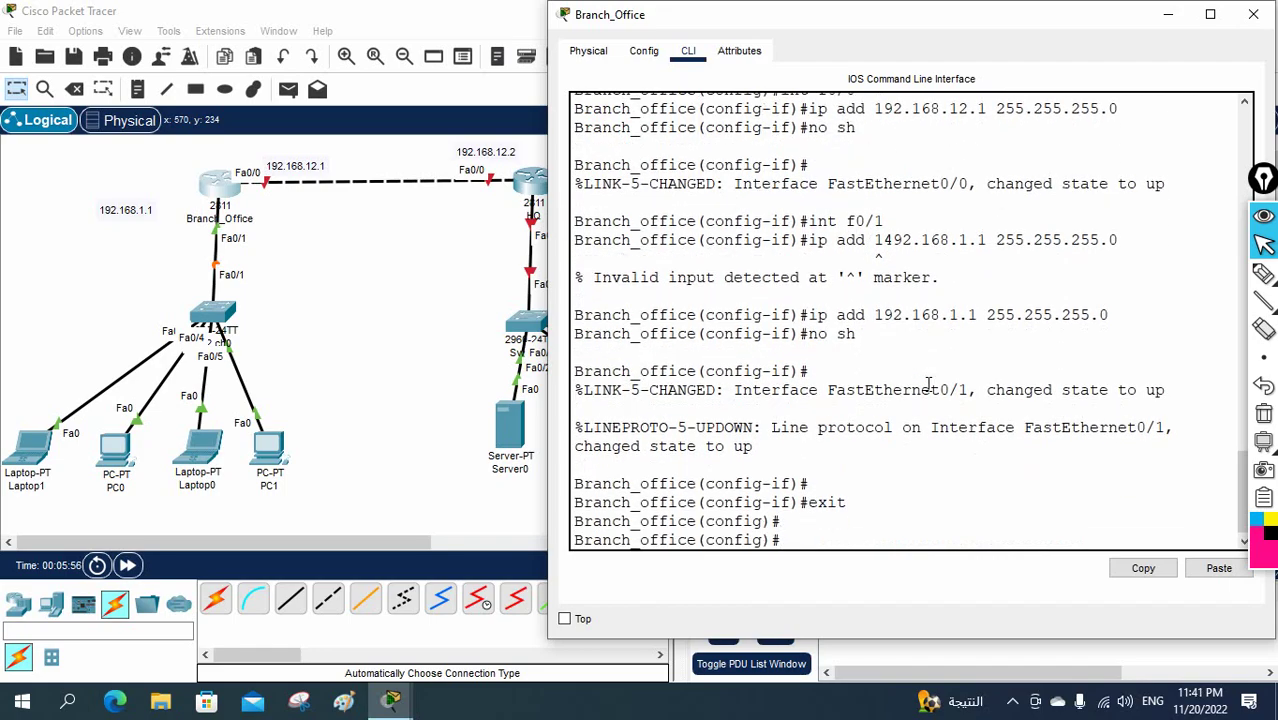
{"action": "type", "text": "ro"}
{"action": "key", "text": "BackSpace"}
{"action": "key", "text": "BackSpace"}
{"action": "type", "text": "router eigp ?"}
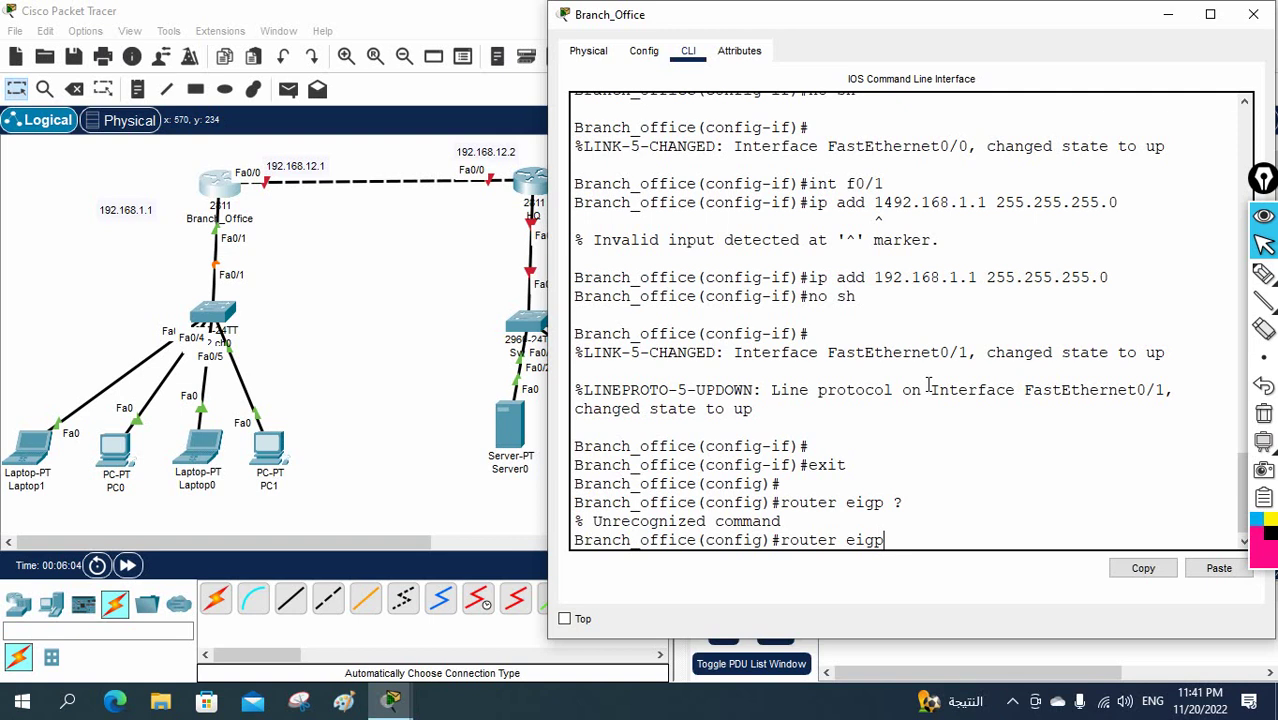
{"action": "key", "text": "BackSpace"}
{"action": "key", "text": "BackSpace"}
{"action": "key", "text": "BackSpace"}
{"action": "key", "text": "BackSpace"}
{"action": "key", "text": "BackSpace"}
{"action": "key", "text": "BackSpace"}
{"action": "key", "text": "BackSpace"}
{"action": "key", "text": "BackSpace"}
{"action": "key", "text": "BackSpace"}
{"action": "key", "text": "BackSpace"}
{"action": "key", "text": "BackSpace"}
Step: Compose the router eigrp command using completion and query its required argument with ?
{"action": "type", "text": "router"}
{"action": "key", "text": "Tab"}
{"action": "type", "text": "ei"}
{"action": "key", "text": "Tab"}
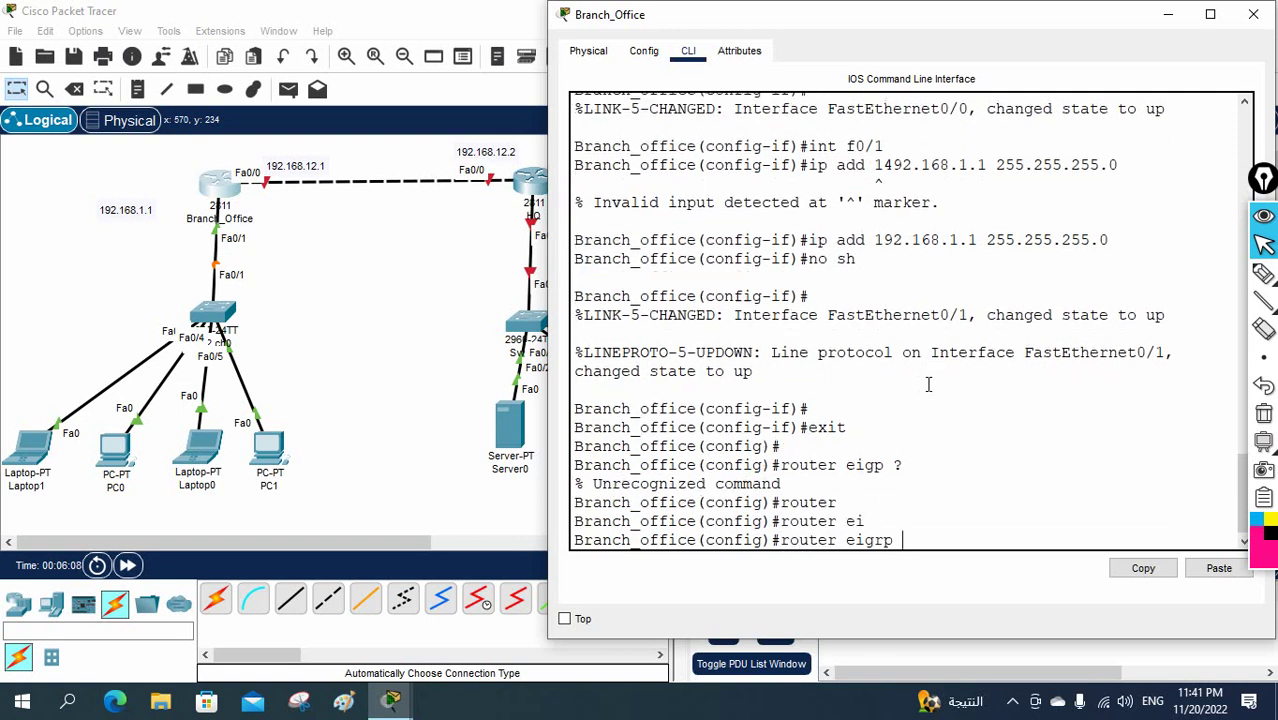
{"action": "type", "text": "?"}
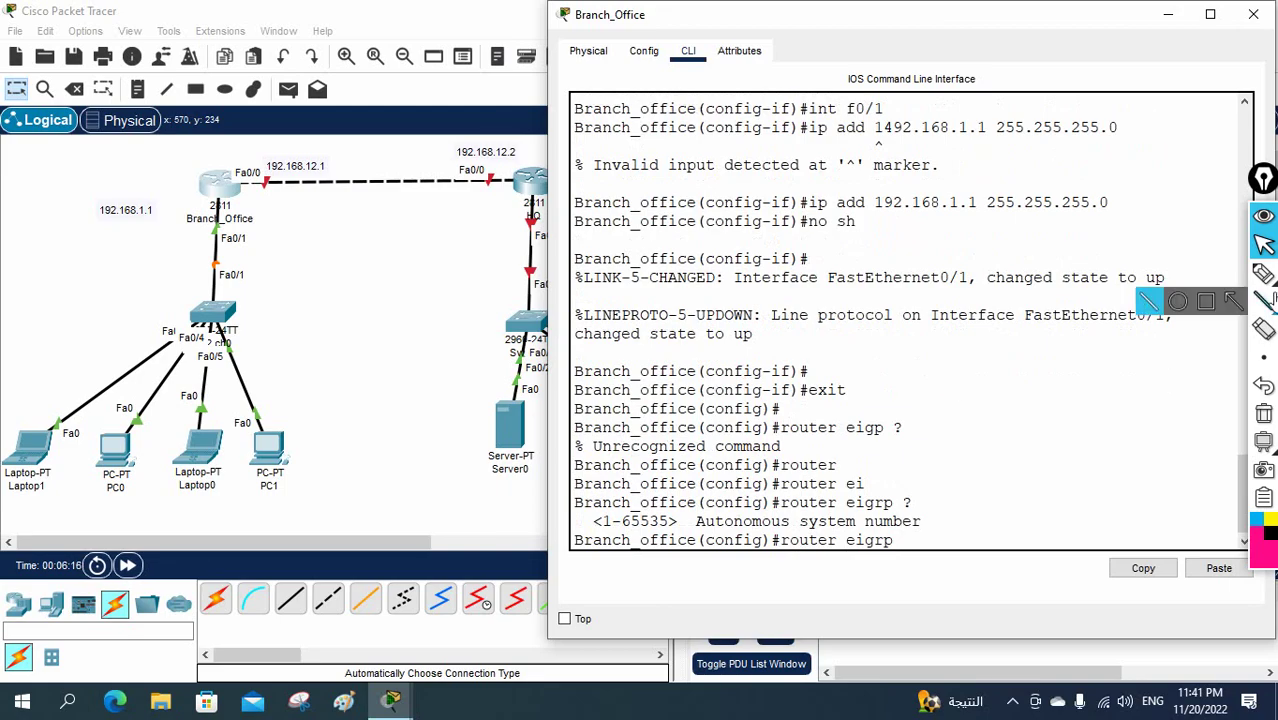
Step: Circle both routers in ink and label Branch_Office AS=1 and HQ AS=2
{"action": "left_click", "coordinate": [1263, 274]}
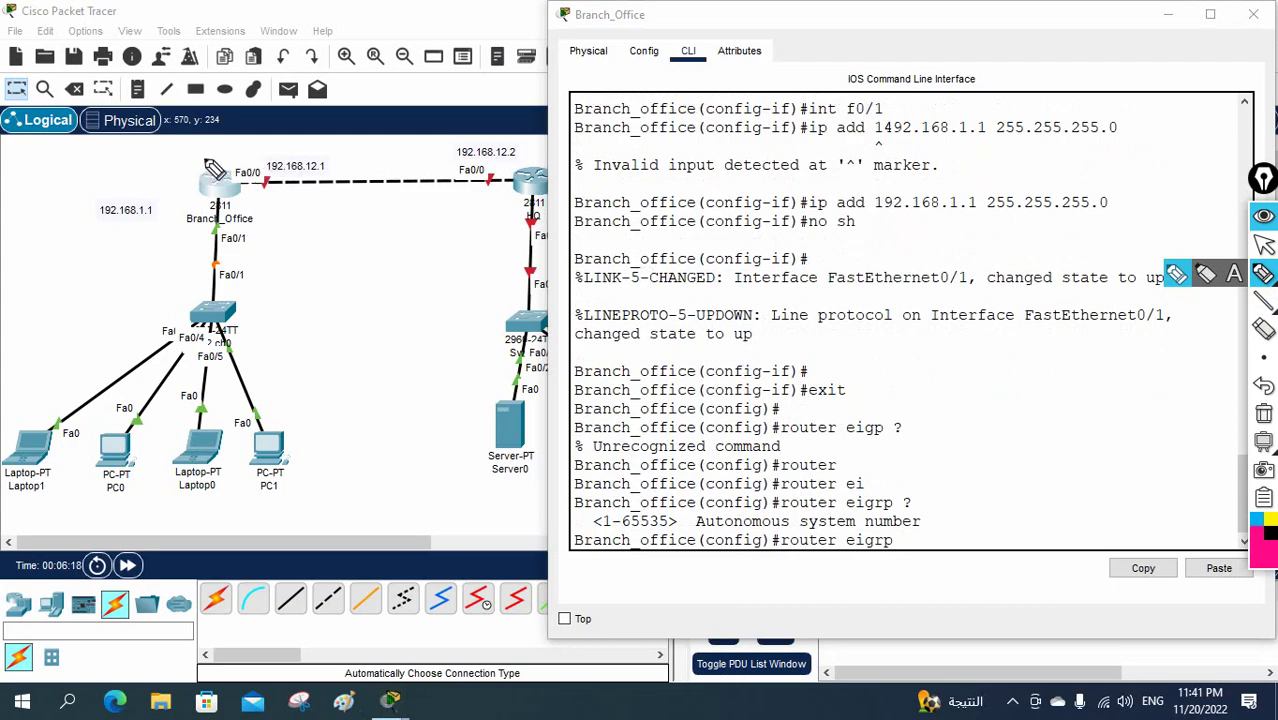
{"action": "mouse_move", "coordinate": [262, 142]}
{"action": "left_mouse_down"}
{"action": "mouse_move", "coordinate": [191, 158]}
{"action": "mouse_move", "coordinate": [180, 247]}
{"action": "mouse_move", "coordinate": [292, 240]}
{"action": "mouse_move", "coordinate": [258, 141]}
{"action": "left_mouse_up"}
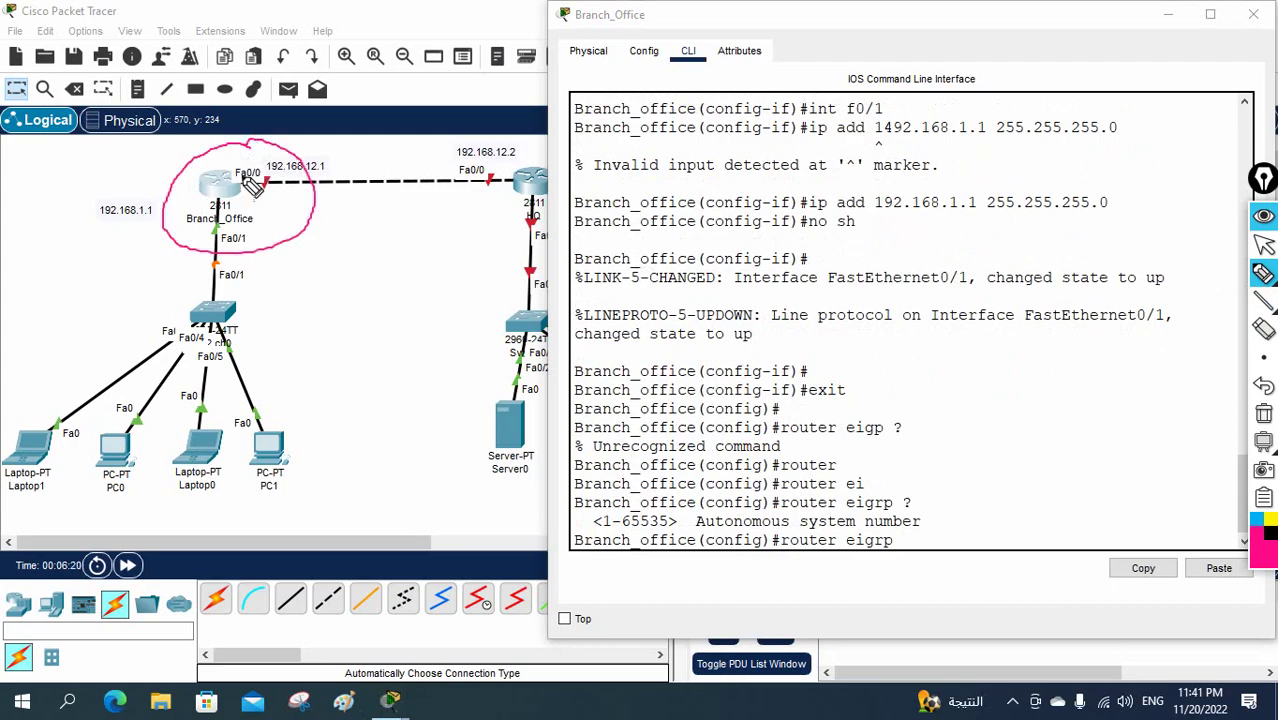
{"action": "left_click_drag", "start_coordinate": [277, 282], "coordinate": [334, 258]}
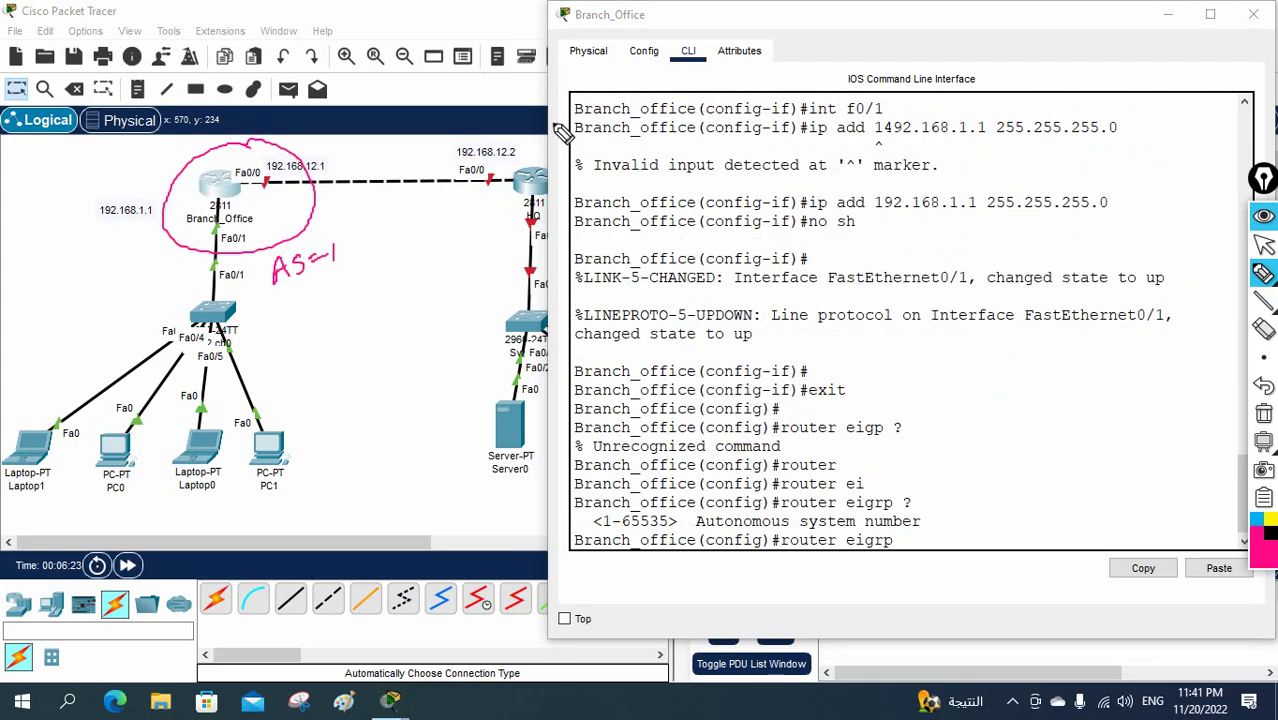
{"action": "mouse_move", "coordinate": [536, 130]}
{"action": "left_mouse_down"}
{"action": "mouse_move", "coordinate": [473, 140]}
{"action": "mouse_move", "coordinate": [442, 245]}
{"action": "mouse_move", "coordinate": [583, 218]}
{"action": "mouse_move", "coordinate": [482, 118]}
{"action": "left_mouse_up"}
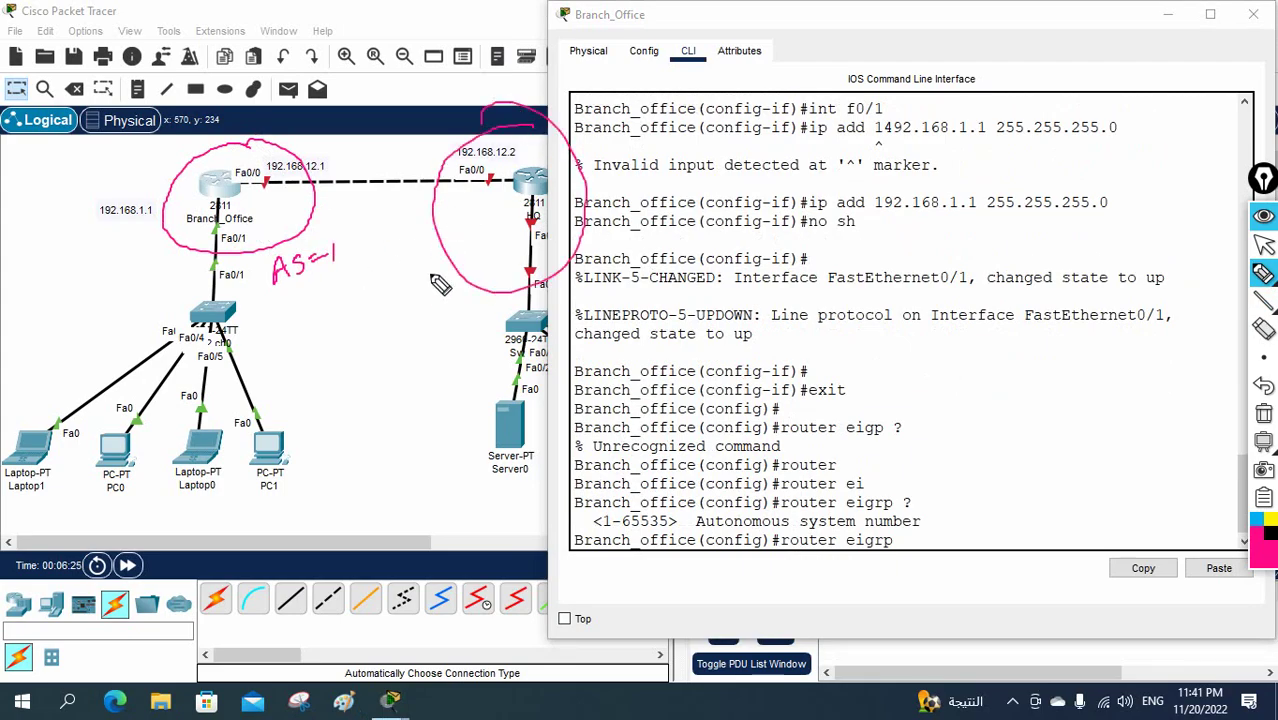
{"action": "mouse_move", "coordinate": [401, 284]}
{"action": "left_mouse_down"}
{"action": "mouse_move", "coordinate": [410, 262]}
{"action": "mouse_move", "coordinate": [436, 285]}
{"action": "mouse_move", "coordinate": [440, 268]}
{"action": "mouse_move", "coordinate": [474, 276]}
{"action": "mouse_move", "coordinate": [462, 268]}
{"action": "left_mouse_up"}
{"action": "left_click_drag", "start_coordinate": [462, 268], "coordinate": [454, 279]}
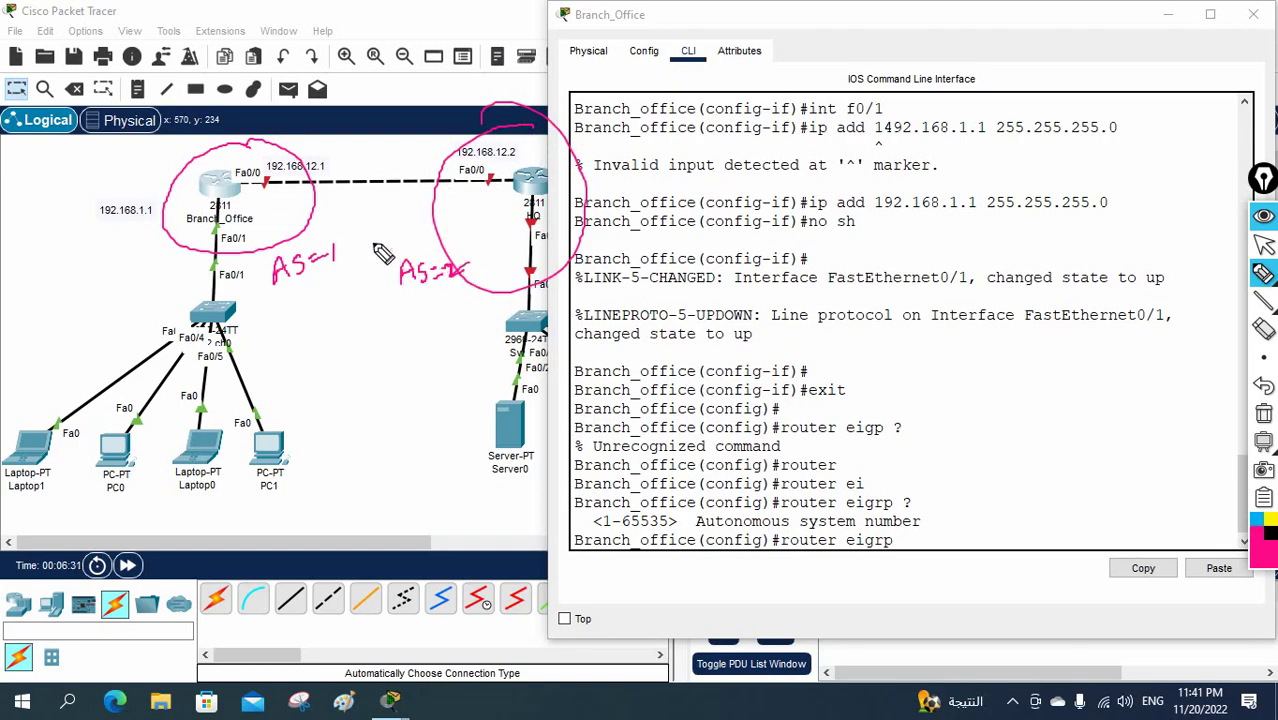
Step: Write AS labels inside both router circles and erase all the ink annotations
{"action": "mouse_move", "coordinate": [266, 218]}
{"action": "left_mouse_down"}
{"action": "mouse_move", "coordinate": [280, 199]}
{"action": "mouse_move", "coordinate": [298, 216]}
{"action": "mouse_move", "coordinate": [311, 203]}
{"action": "left_mouse_up"}
{"action": "left_click_drag", "start_coordinate": [299, 211], "coordinate": [319, 214]}
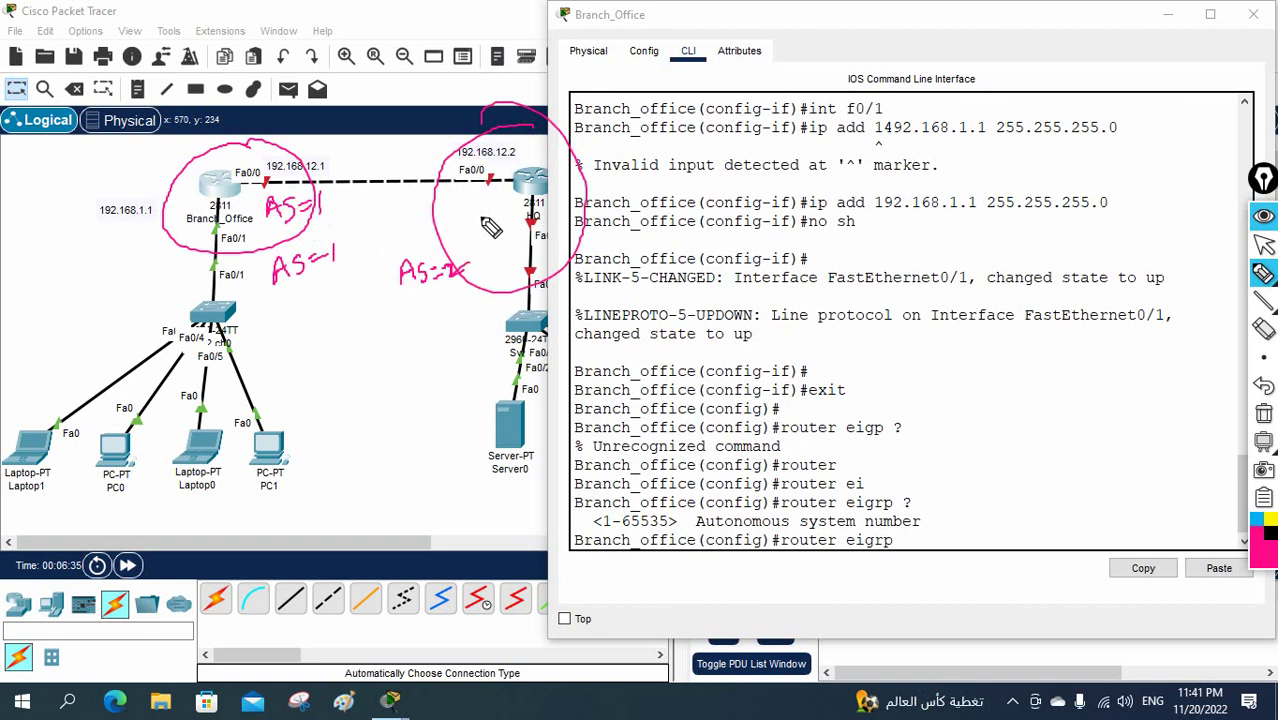
{"action": "mouse_move", "coordinate": [477, 228]}
{"action": "left_mouse_down"}
{"action": "mouse_move", "coordinate": [515, 232]}
{"action": "mouse_move", "coordinate": [520, 214]}
{"action": "mouse_move", "coordinate": [530, 238]}
{"action": "left_mouse_up"}
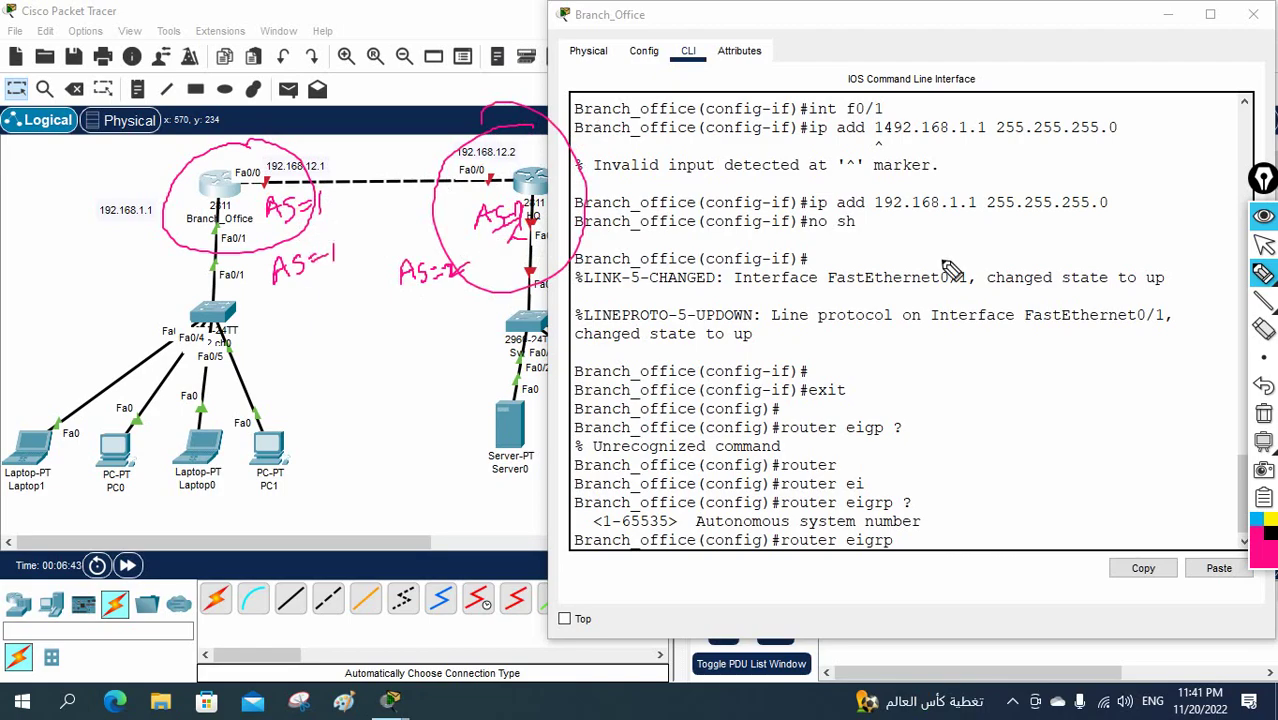
{"action": "left_click", "coordinate": [1263, 413]}
{"action": "left_click", "coordinate": [1264, 246]}
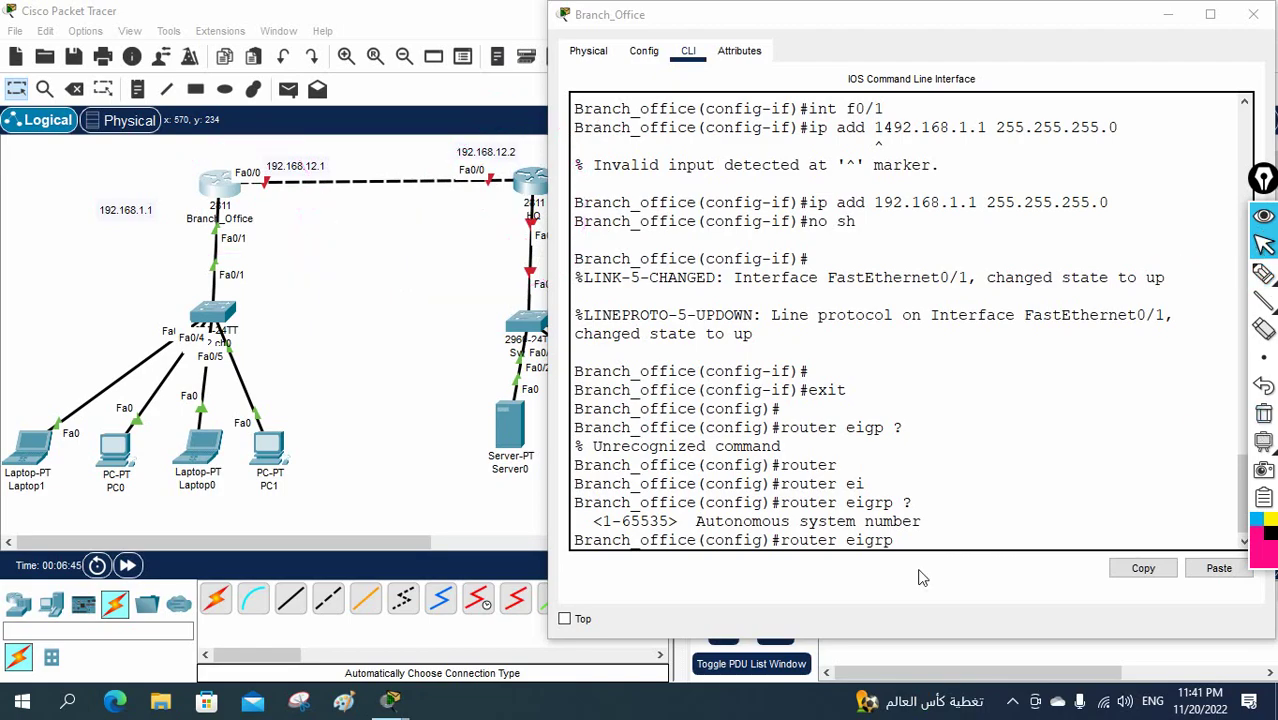
Step: Complete the router eigrp command with autonomous system number 1 to enter EIGRP configuration
{"action": "left_click", "coordinate": [932, 545]}
{"action": "type", "text": "1"}
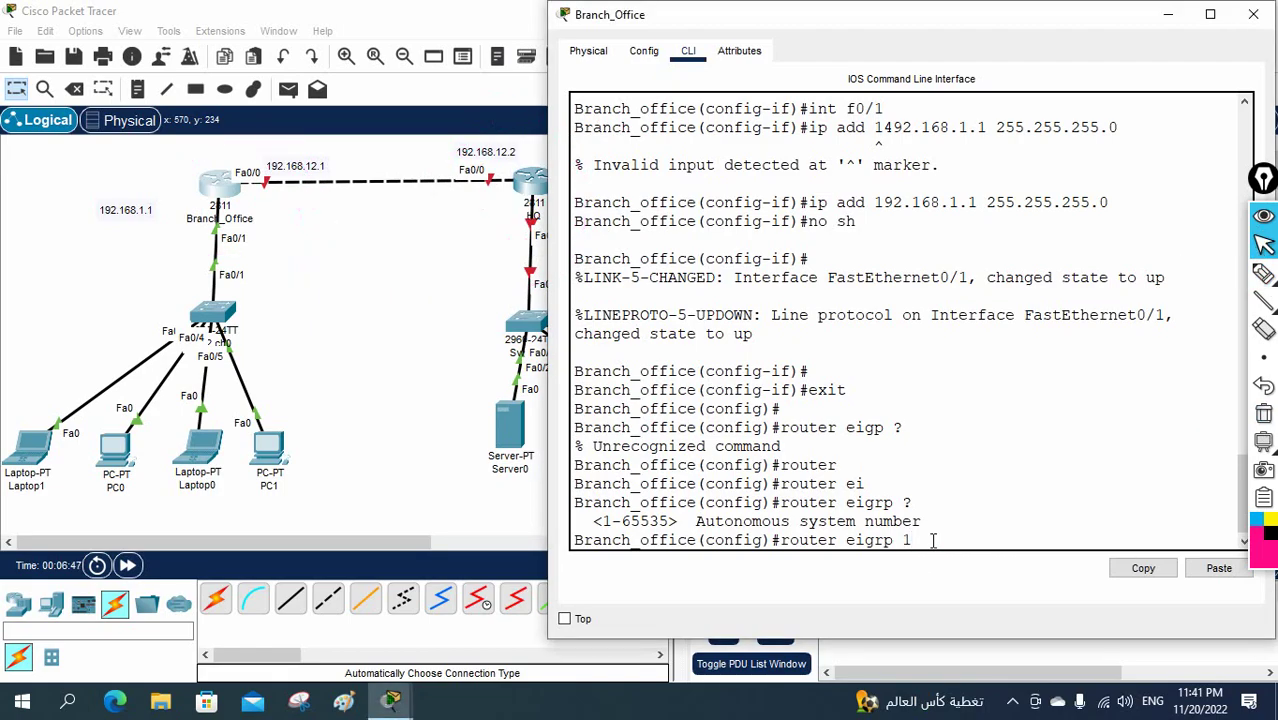
{"action": "key", "text": "Return"}
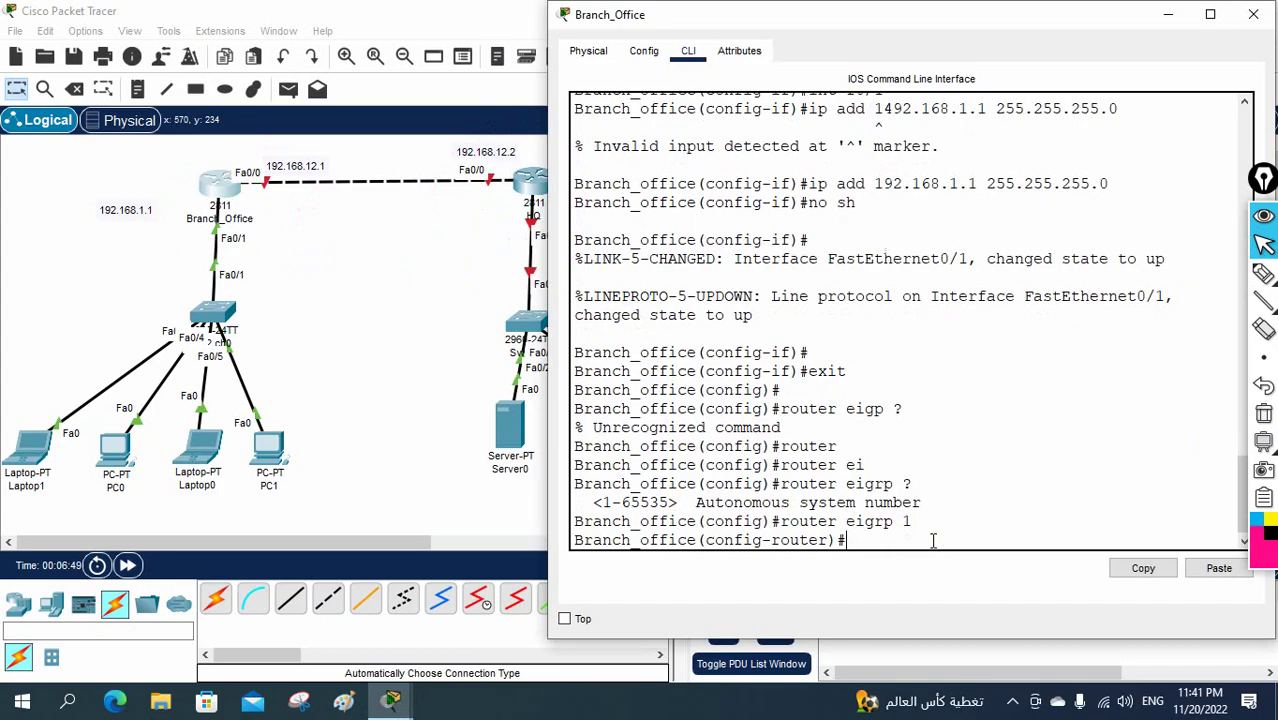
Step: Add the networks 192.168.12.0 and 192.168.1.0 to the branch router's EIGRP process
{"action": "type", "text": "net"}
{"action": "key", "text": "Tab"}
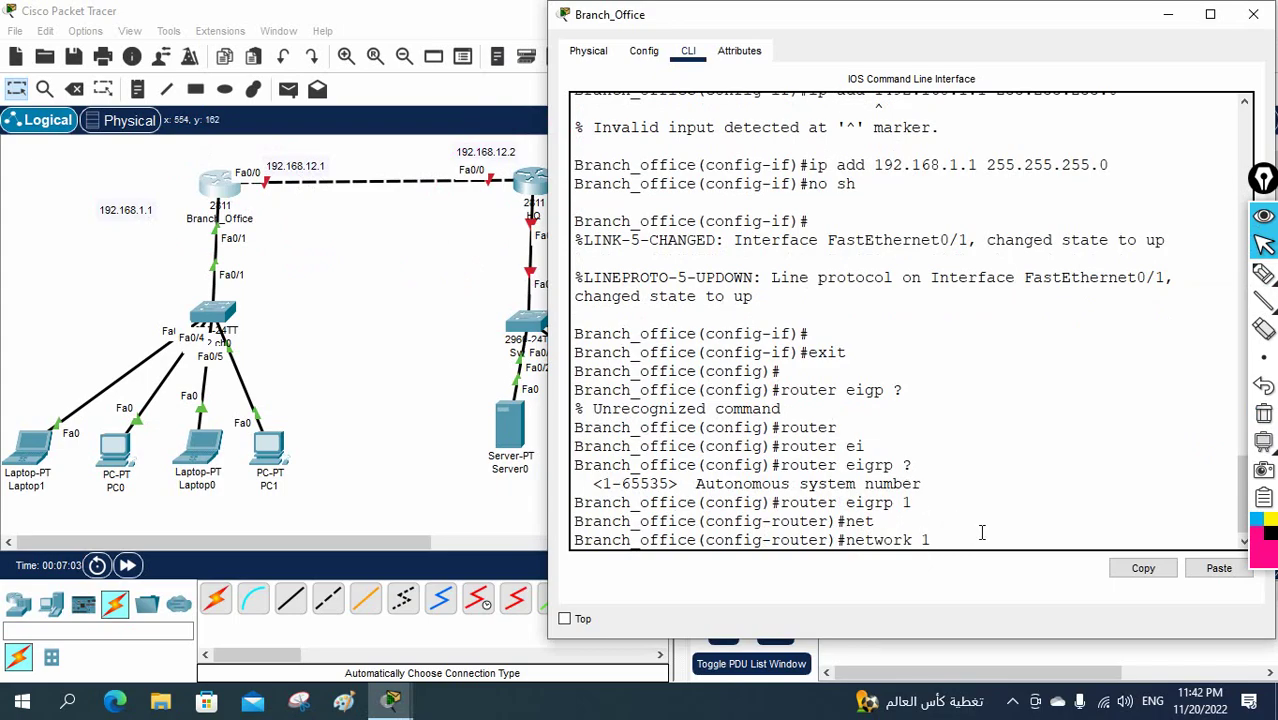
{"action": "type", "text": ".168.12.0"}
{"action": "key", "text": "Return"}
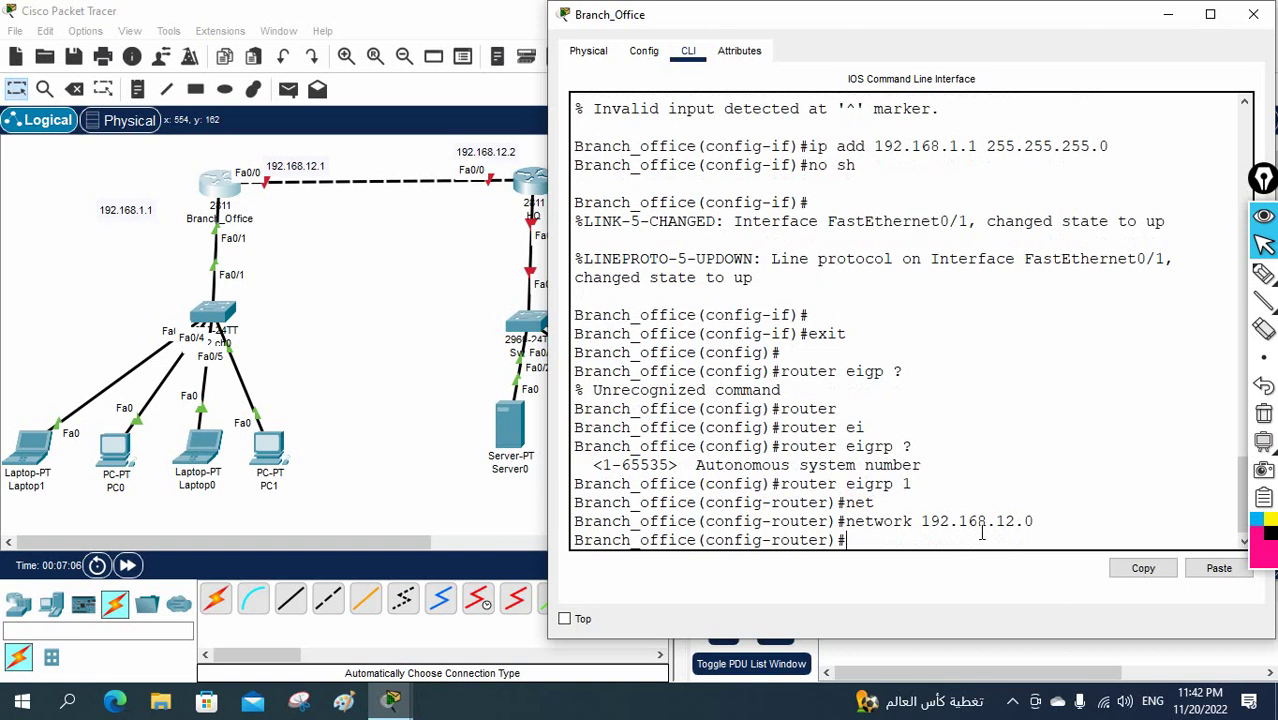
{"action": "type", "text": "net"}
{"action": "key", "text": "Tab"}
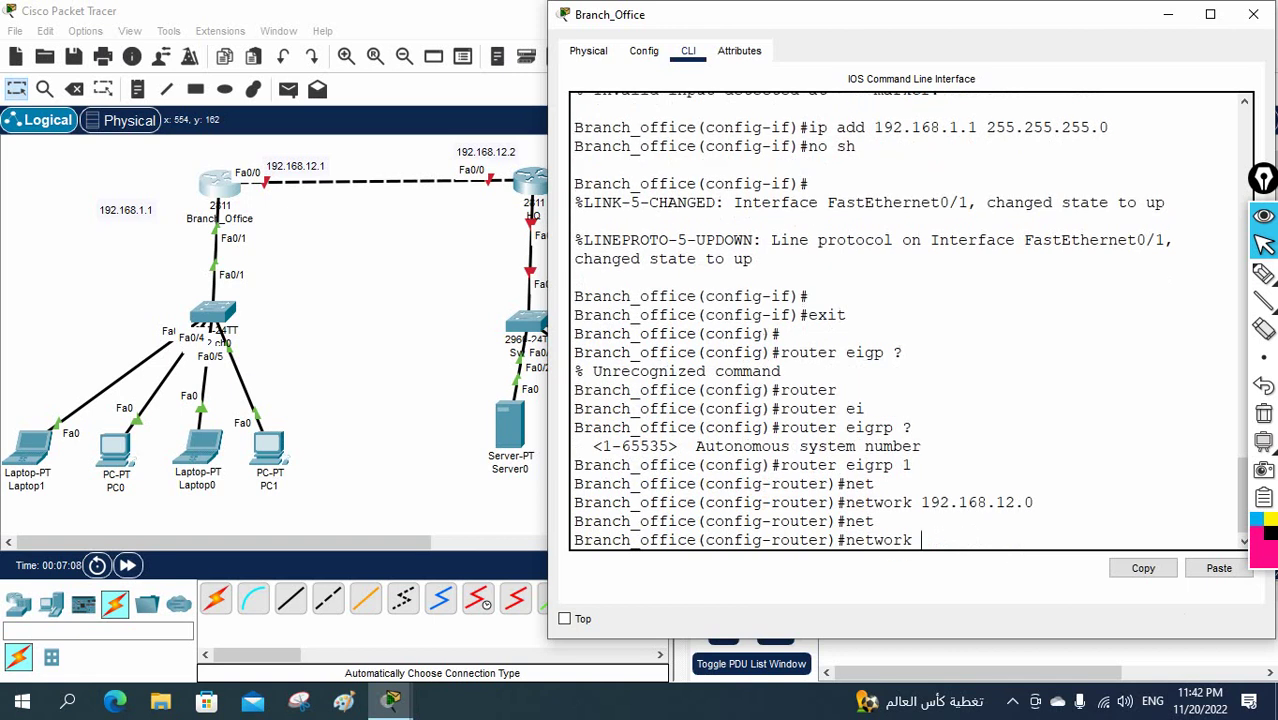
{"action": "type", "text": "192.168.1.0"}
{"action": "key", "text": "Return"}
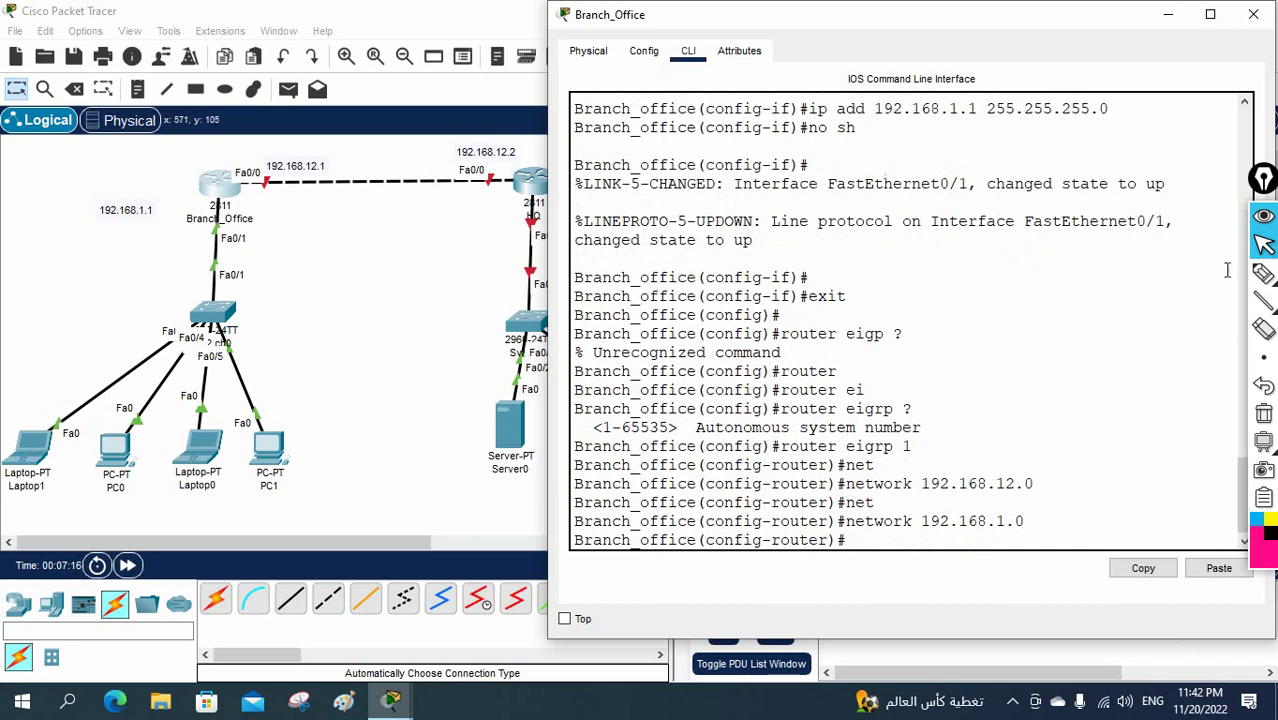
Step: Minimize the Branch_Office window, open the HQ router's window and move it clear of the topology
{"action": "left_click", "coordinate": [1166, 14]}
{"action": "left_click", "coordinate": [556, 187]}
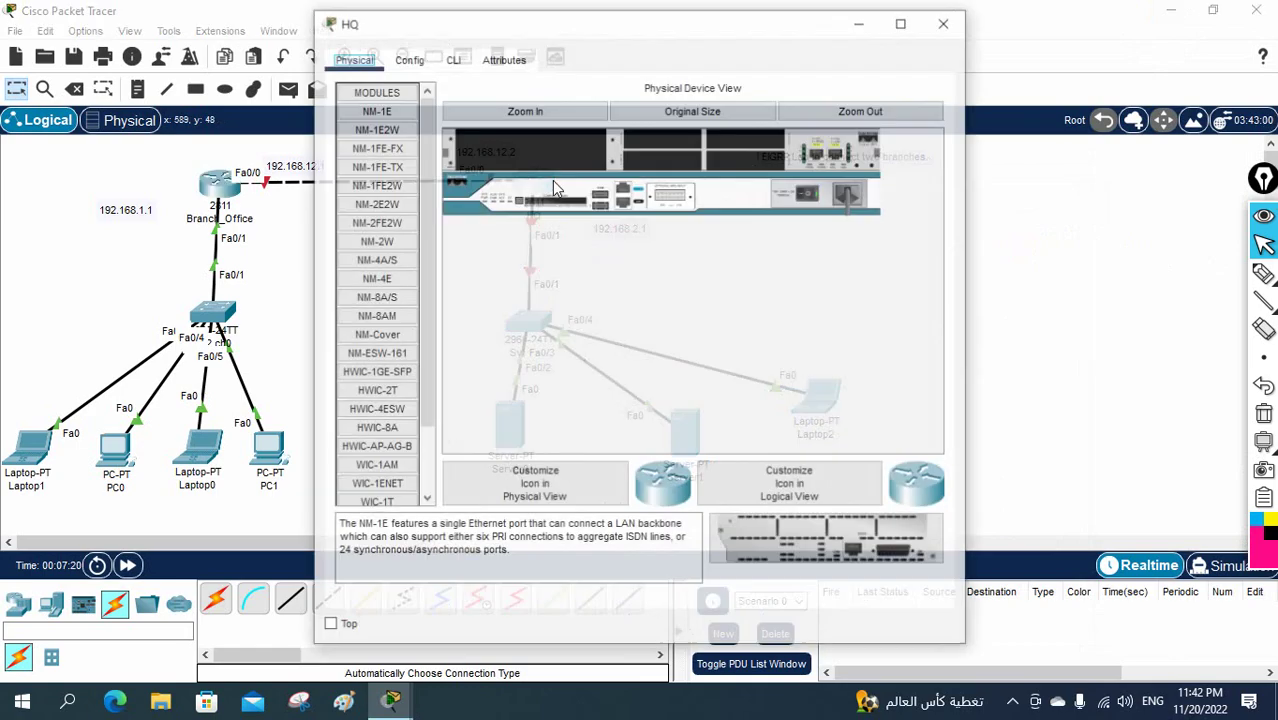
{"action": "left_click_drag", "start_coordinate": [543, 23], "coordinate": [807, 38]}
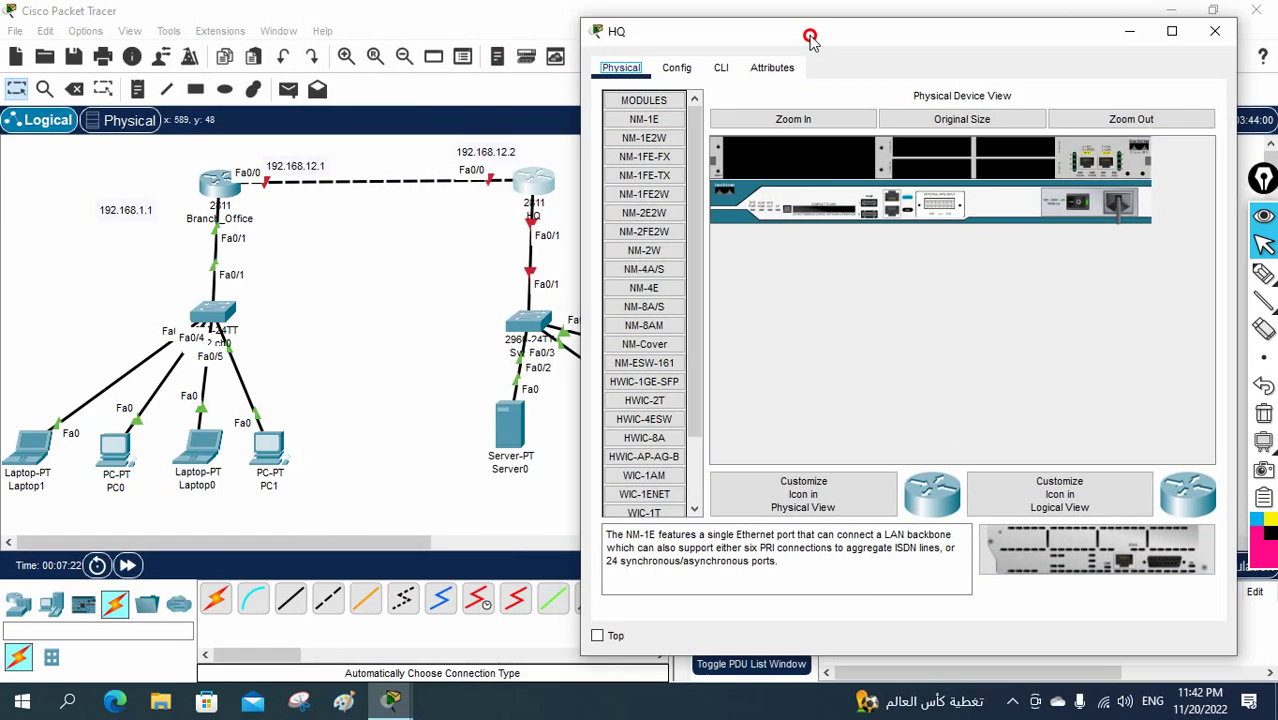
Step: Open the HQ router's command line, decline the initial configuration dialog and enter global configuration mode
{"action": "left_click", "coordinate": [720, 67]}
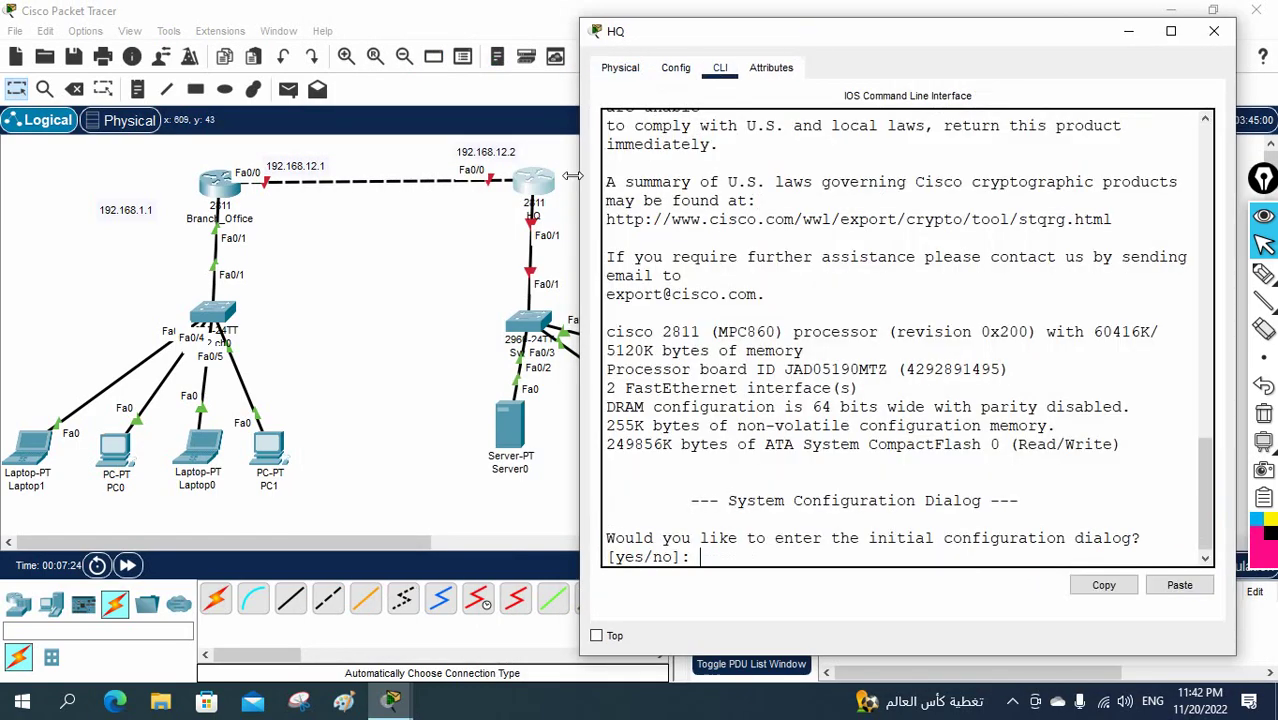
{"action": "type", "text": "no"}
{"action": "key", "text": "Return"}
{"action": "key", "text": "Return"}
{"action": "key", "text": "Return"}
{"action": "key", "text": "Return"}
{"action": "type", "text": "en"}
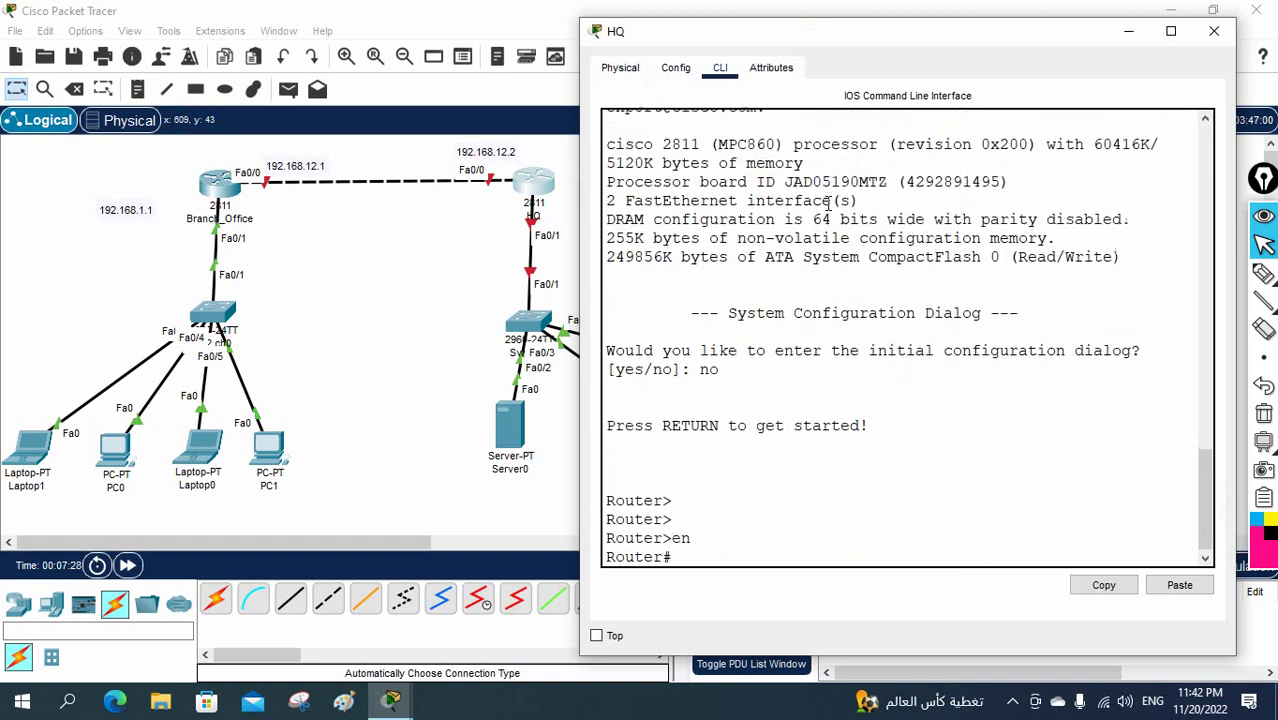
{"action": "key", "text": "Return"}
{"action": "type", "text": "config t"}
{"action": "key", "text": "Return"}
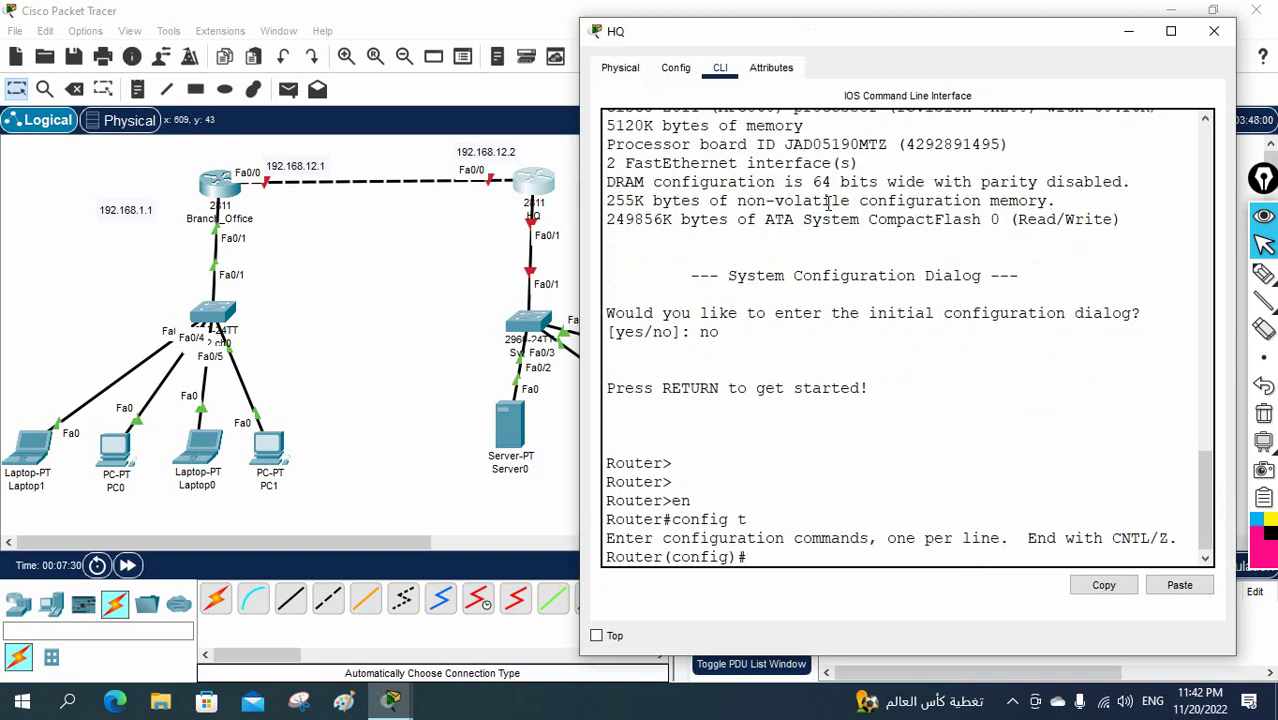
Step: Set the router's hostname to HQ
{"action": "type", "text": "hos"}
{"action": "key", "text": "Tab"}
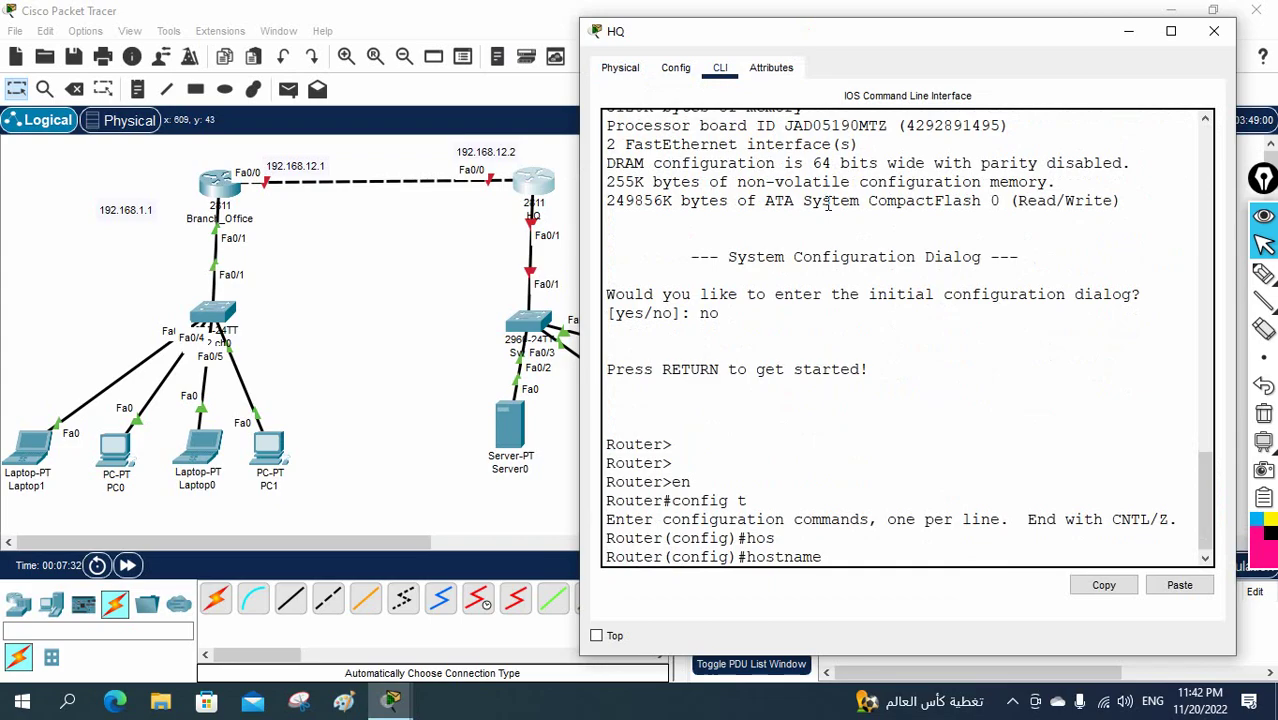
{"action": "type", "text": "HQ"}
{"action": "key", "text": "Return"}
{"action": "key", "text": "Return"}
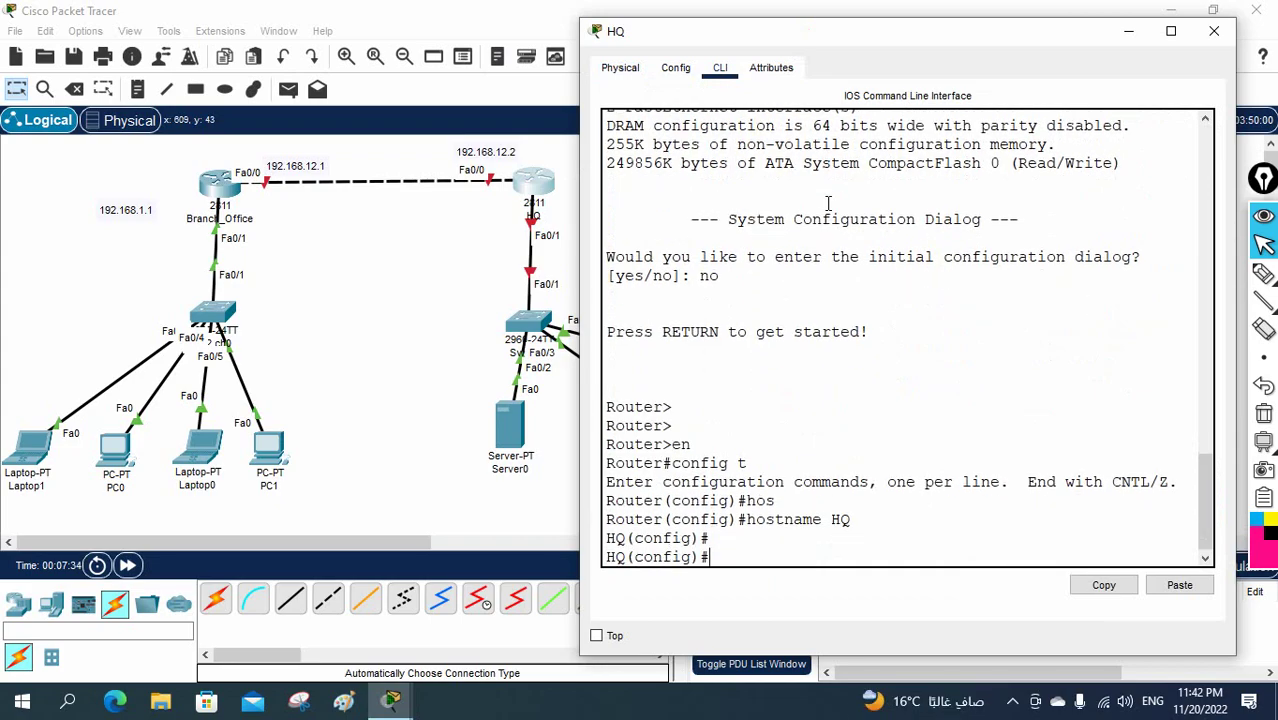
Step: Assign 192.168.12.2 with mask 255.255.255.0 to HQ's interface f0/0 and enable the interface
{"action": "type", "text": "int f0/0"}
{"action": "key", "text": "Return"}
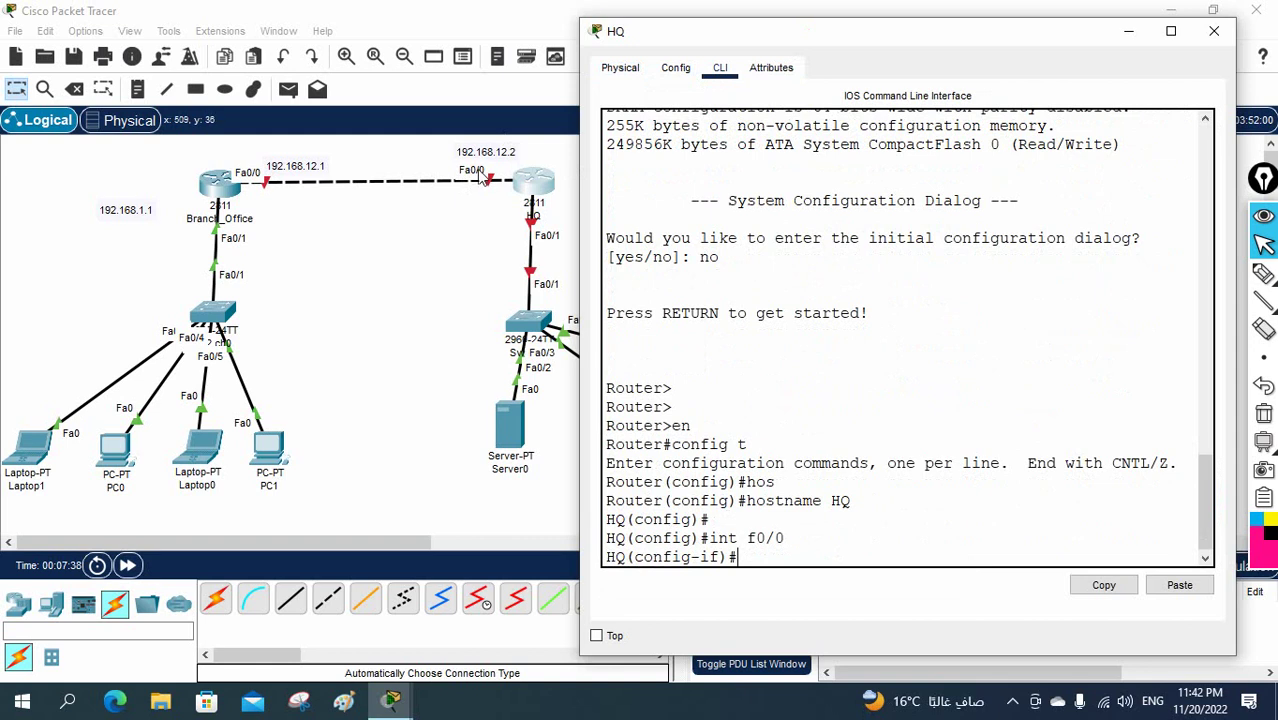
{"action": "type", "text": "ip add 19"}
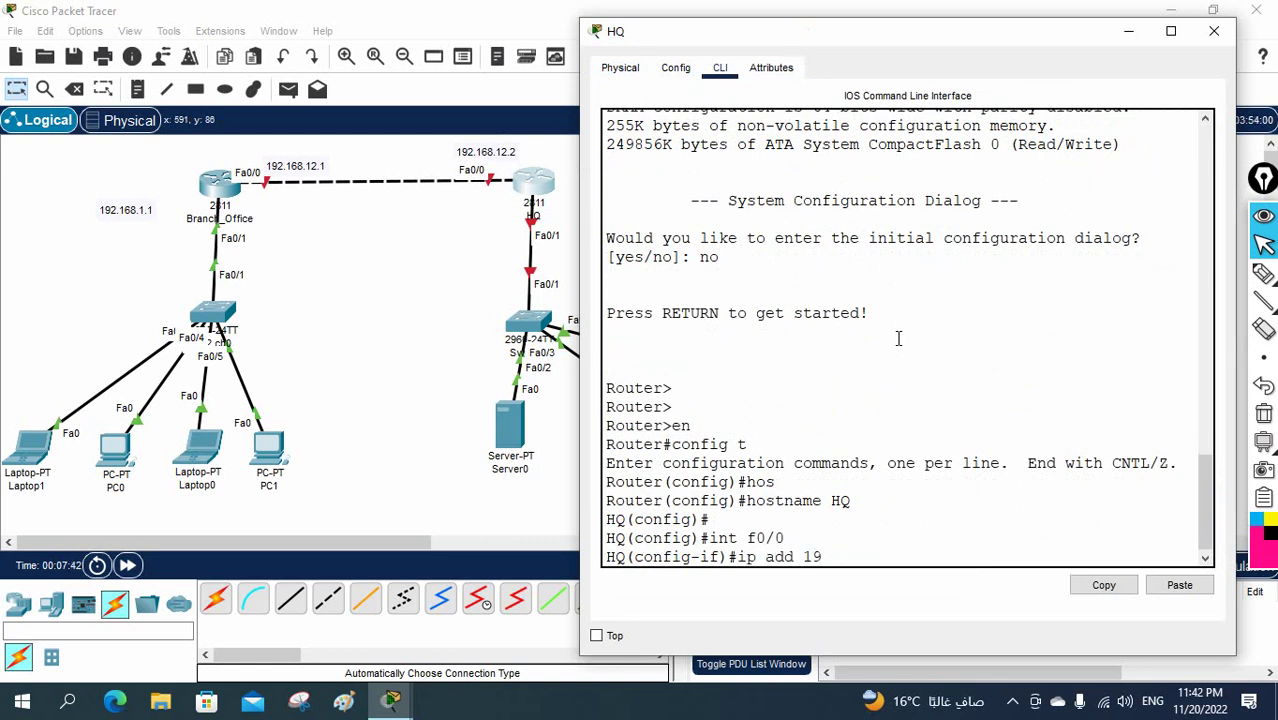
{"action": "type", "text": "2.168.12.2 255.25"}
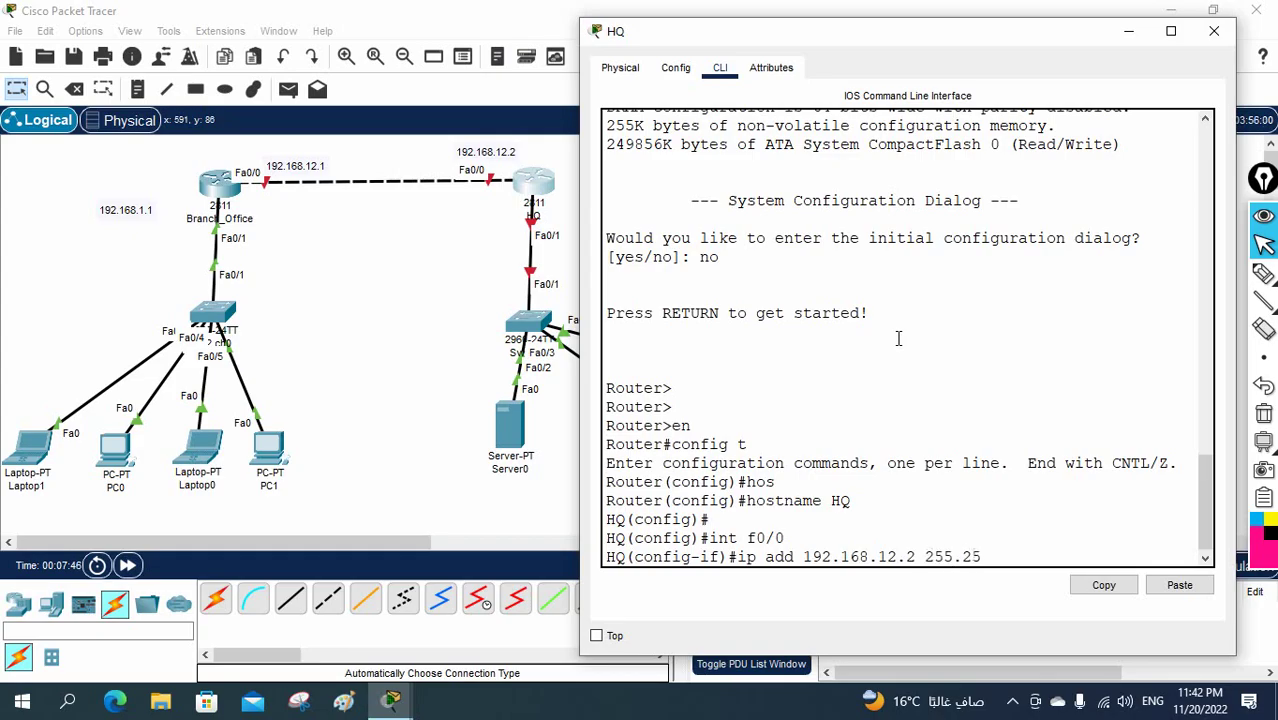
{"action": "type", "text": "5.255.0"}
{"action": "key", "text": "Return"}
{"action": "type", "text": "no sh"}
{"action": "key", "text": "Return"}
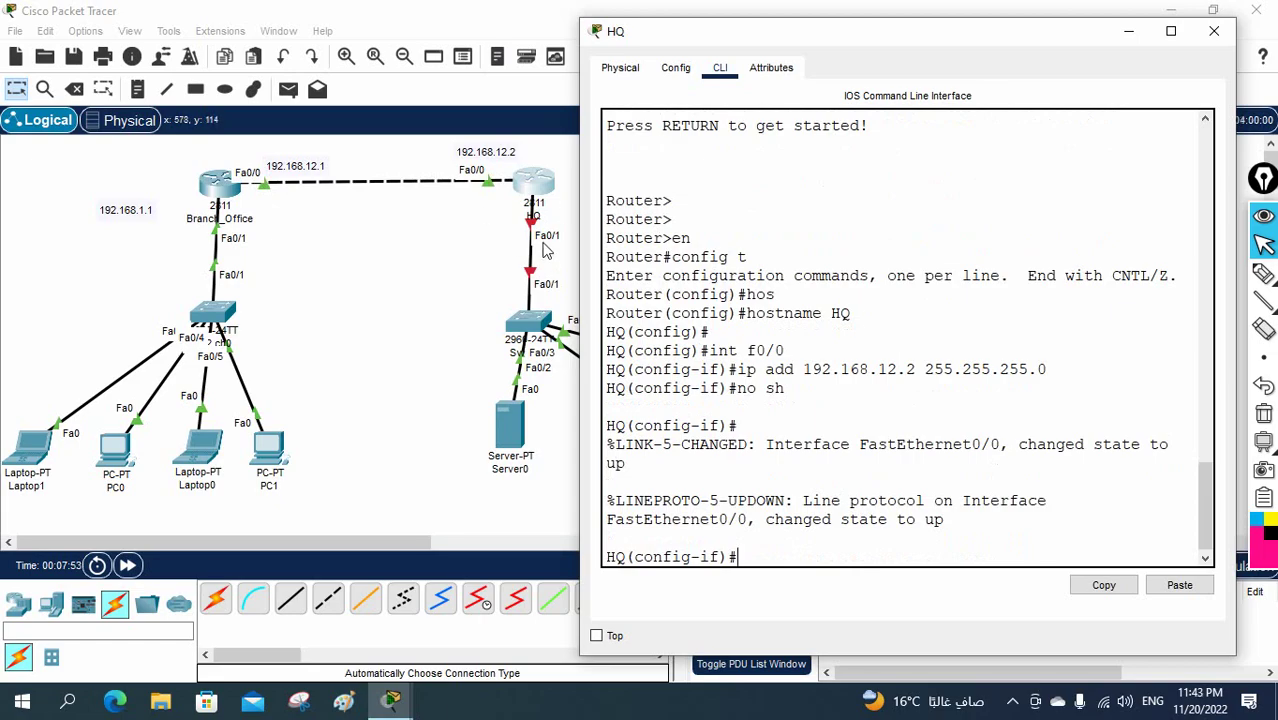
Step: Assign 192.168.2.1 with mask 255.255.255.0 to HQ's interface f0/1 and enable the interface
{"action": "type", "text": "int f0/1"}
{"action": "key", "text": "Return"}
{"action": "type", "text": "ip a"}
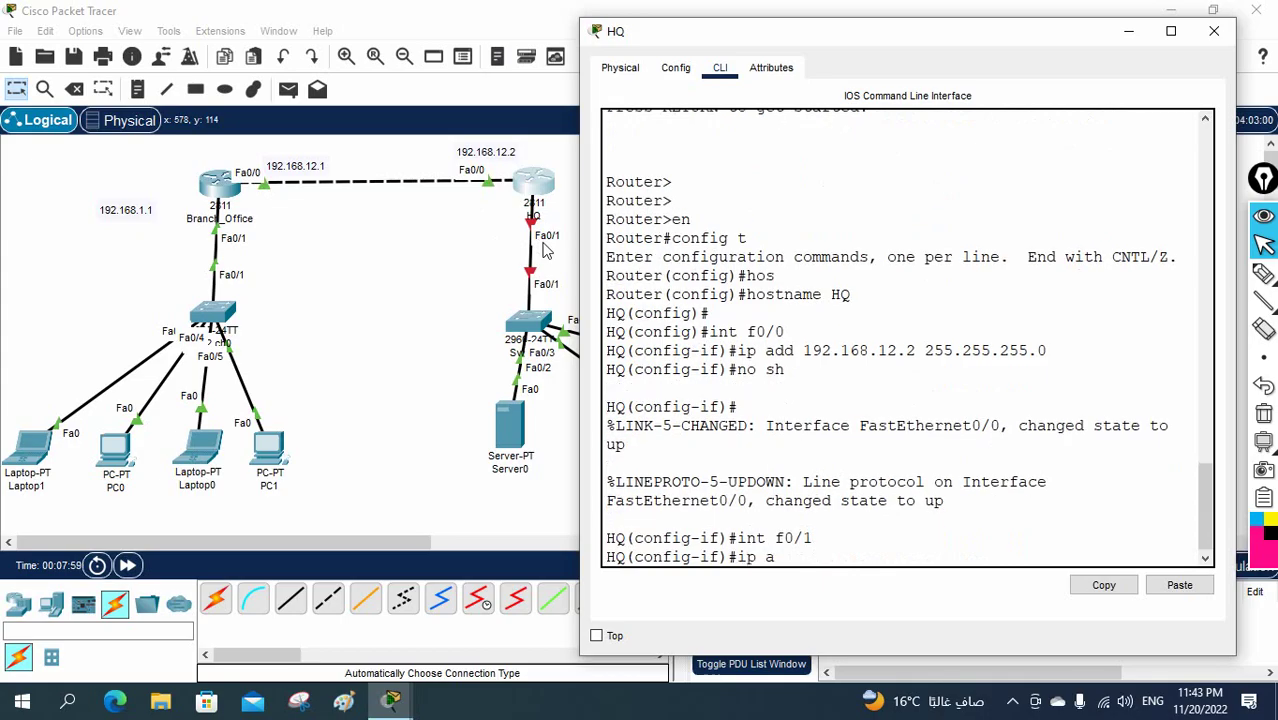
{"action": "type", "text": "dd"}
{"action": "mouse_move", "coordinate": [660, 38]}
{"action": "left_mouse_down"}
{"action": "mouse_move", "coordinate": [862, 93]}
{"action": "mouse_move", "coordinate": [671, 25]}
{"action": "left_mouse_up"}
{"action": "type", "text": "192.16"}
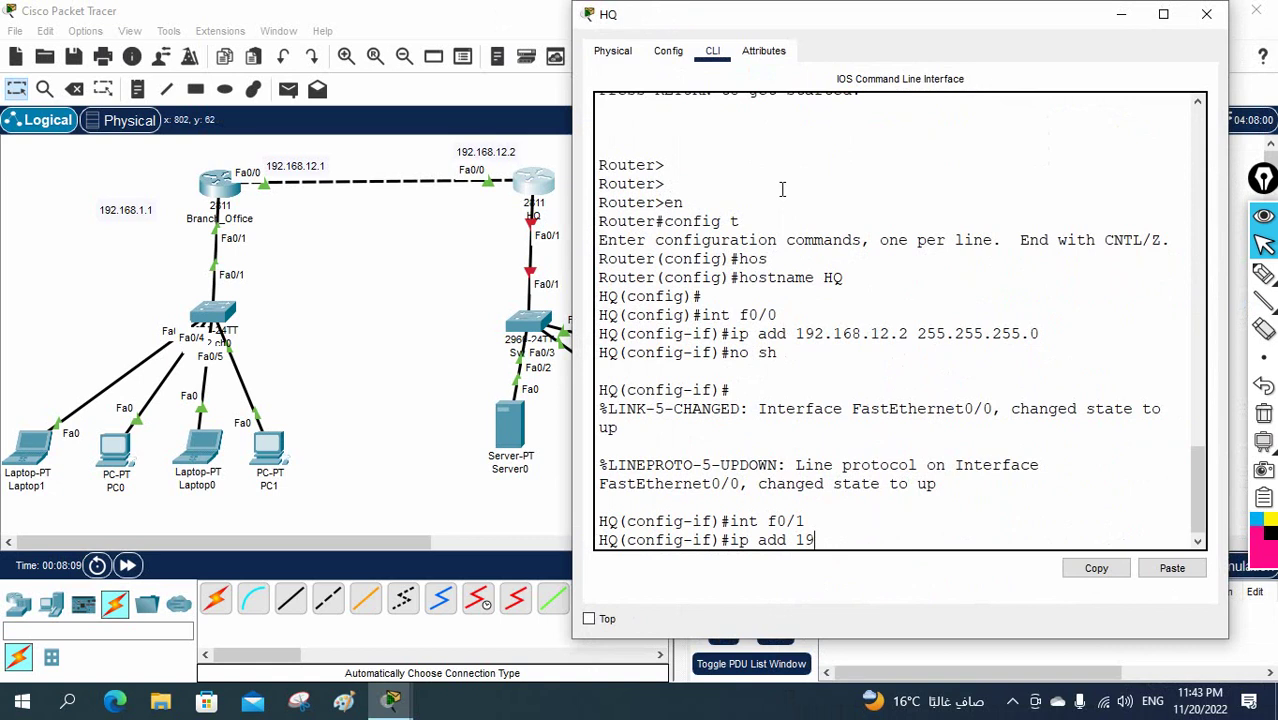
{"action": "type", "text": "2.168.2."}
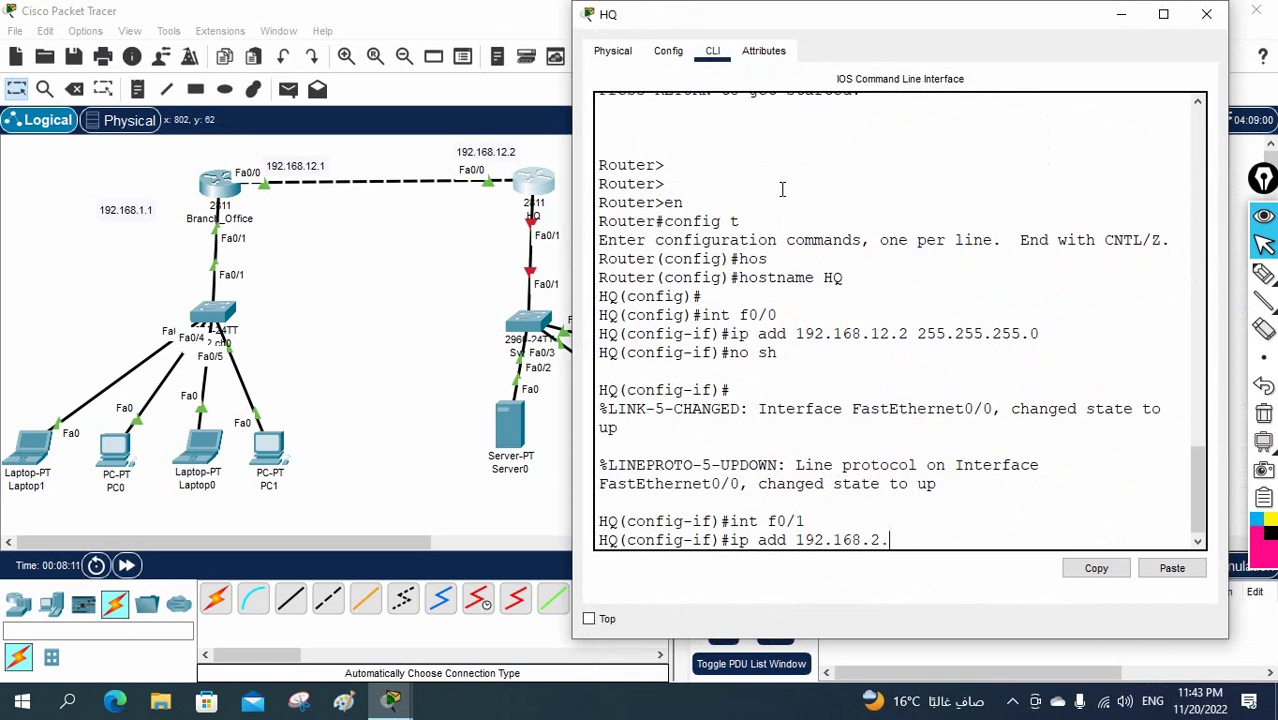
{"action": "type", "text": "1 "}
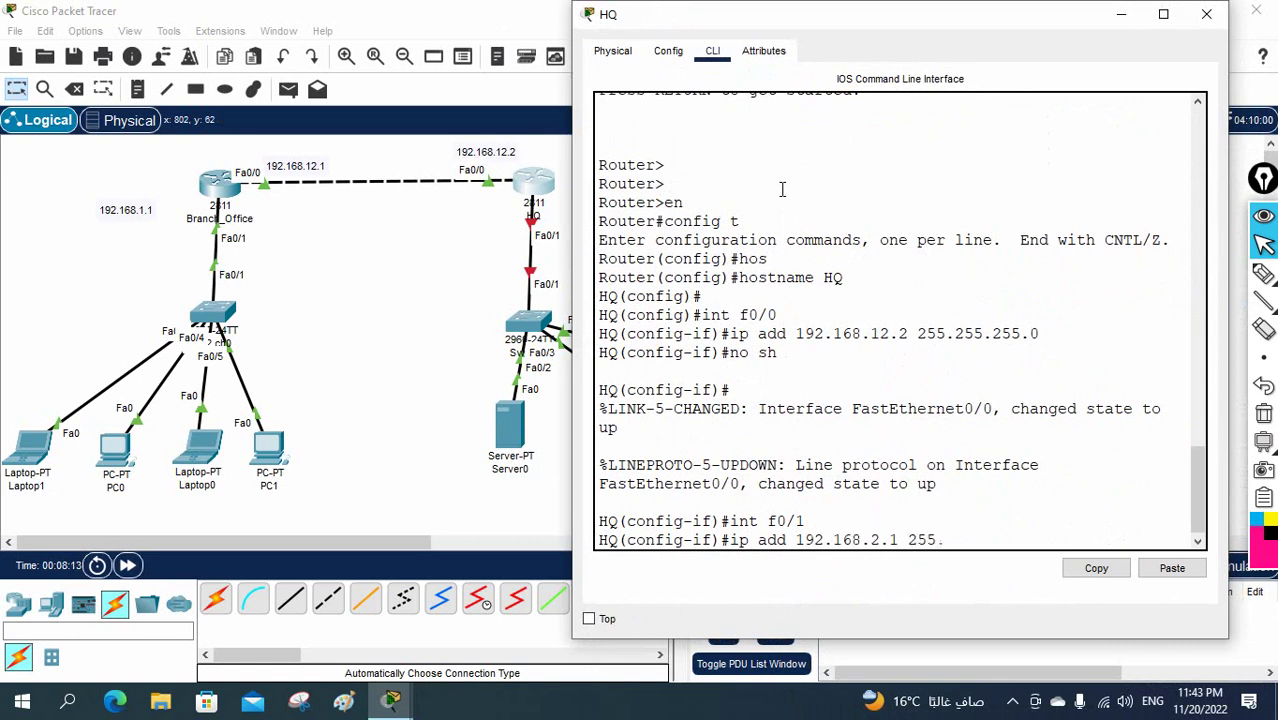
{"action": "type", "text": "255.255.255.0"}
{"action": "key", "text": "Return"}
{"action": "type", "text": "no sh"}
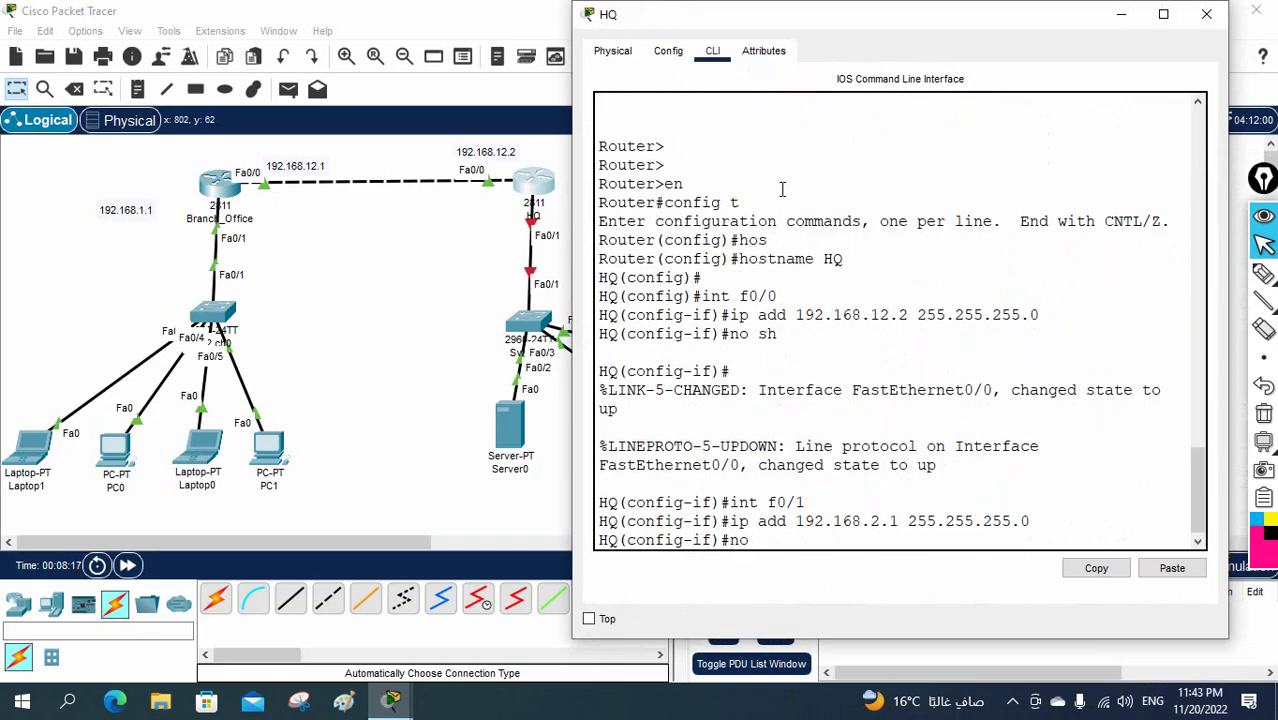
{"action": "key", "text": "Return"}
{"action": "key", "text": "Return"}
{"action": "key", "text": "Return"}
{"action": "key", "text": "Return"}
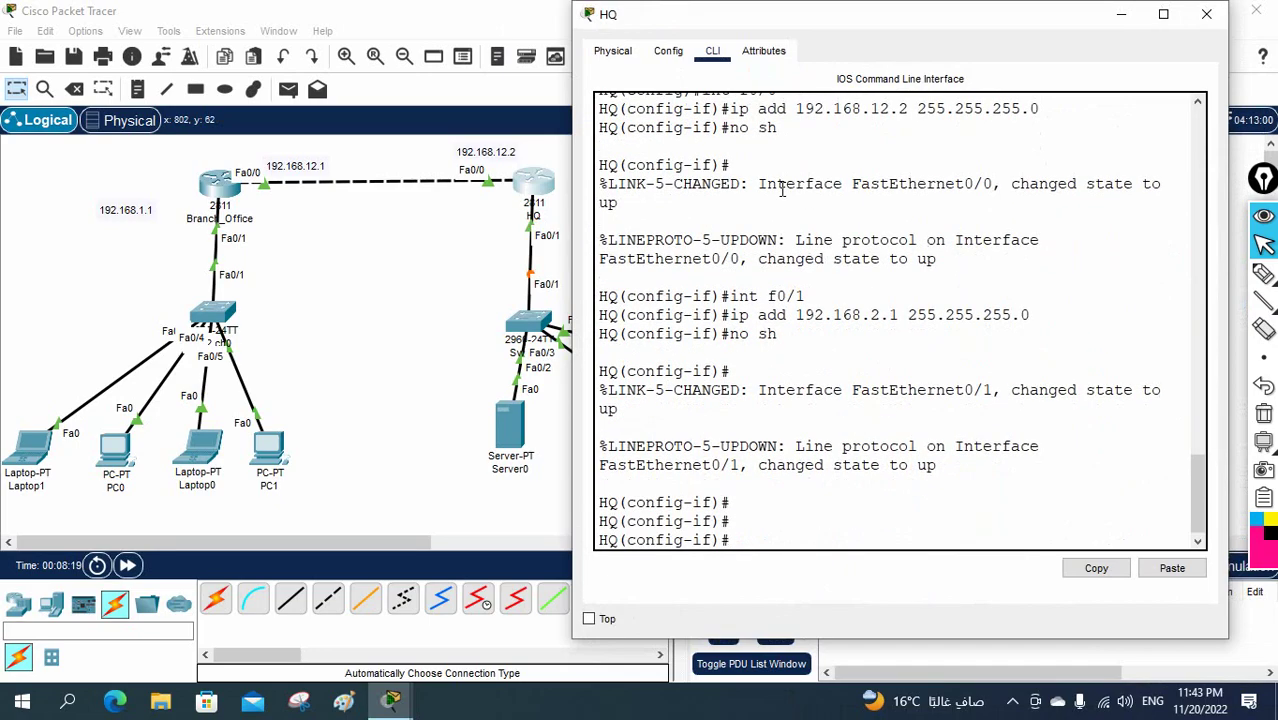
Step: Leave interface configuration and start EIGRP on HQ with autonomous system number 1
{"action": "type", "text": "exit"}
{"action": "key", "text": "Return"}
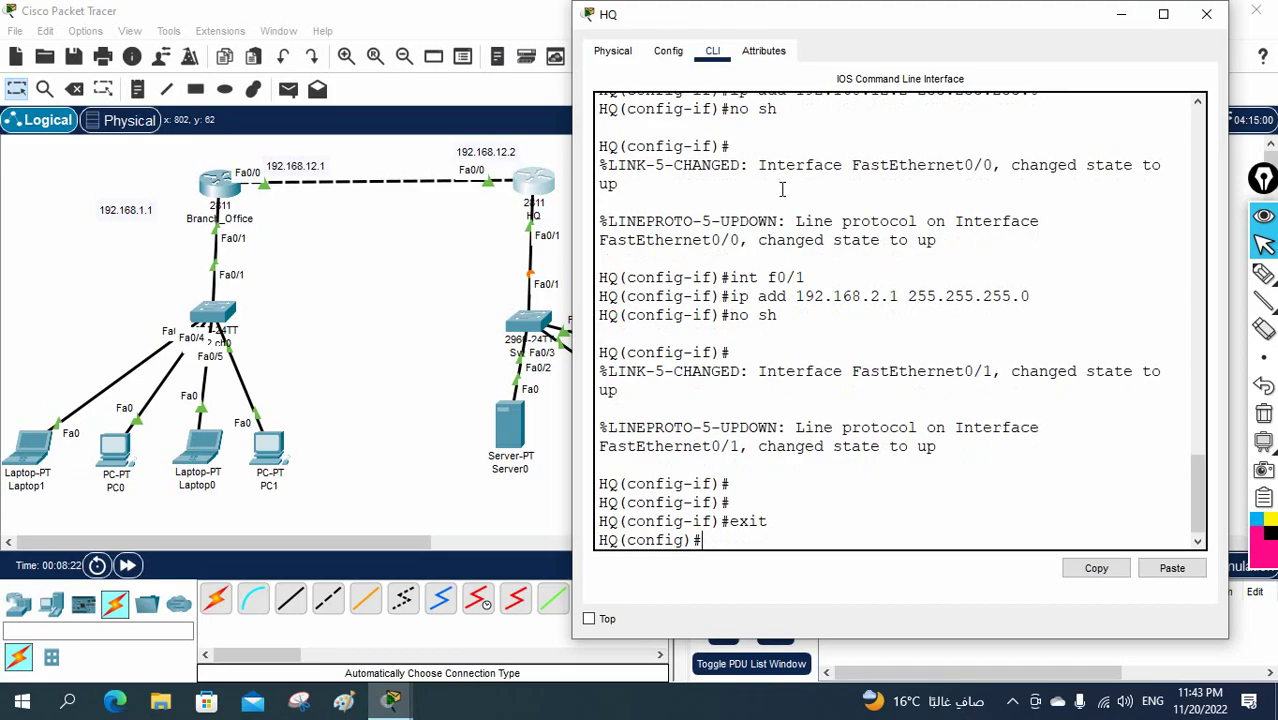
{"action": "type", "text": "router"}
{"action": "type", "text": " eigr"}
{"action": "key", "text": "BackSpace"}
{"action": "type", "text": "ei"}
{"action": "key", "text": "Tab"}
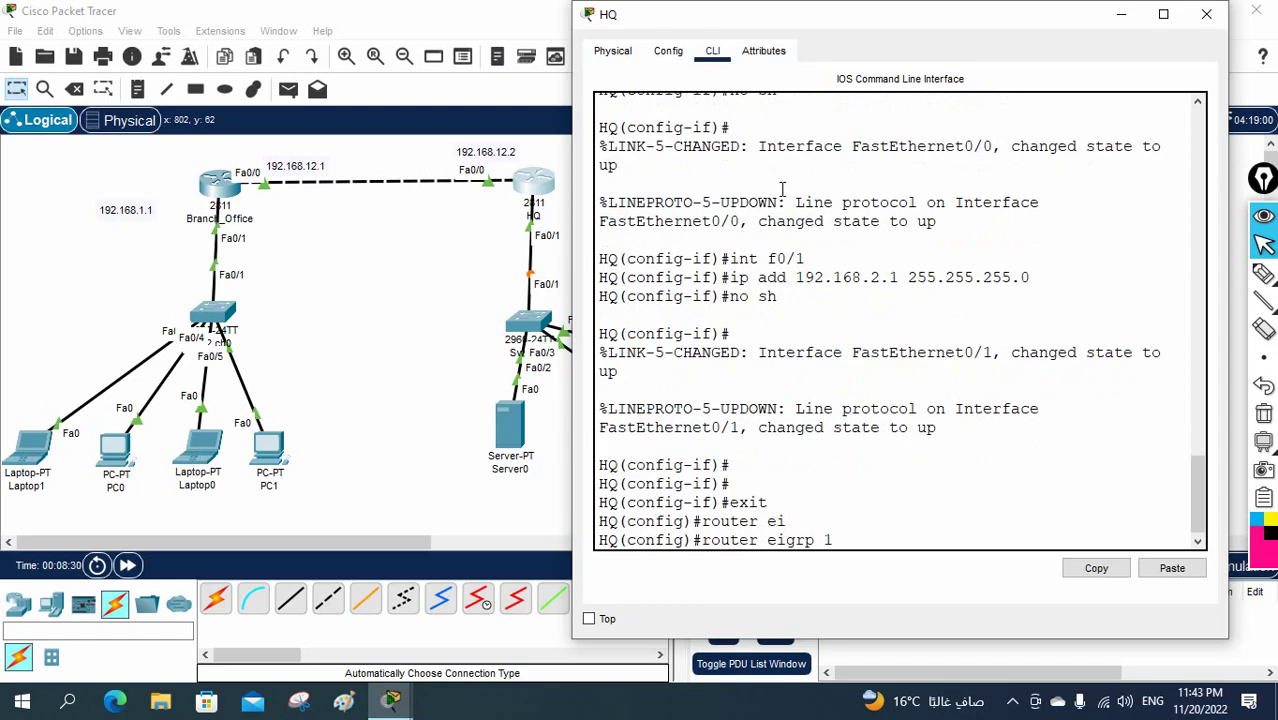
{"action": "type", "text": "1"}
{"action": "key", "text": "Return"}
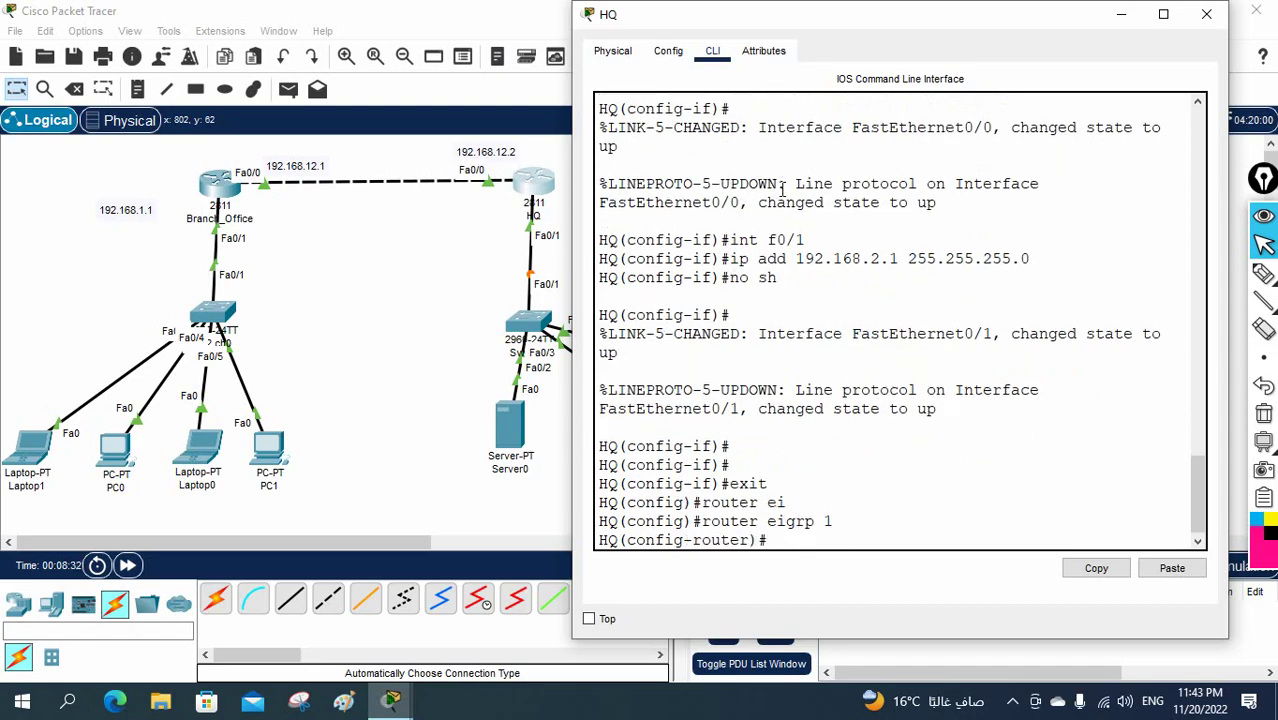
Step: Begin the EIGRP network command and move the HQ window away from the 192.168.2.1 label in the topology
{"action": "type", "text": "net"}
{"action": "key", "text": "Tab"}
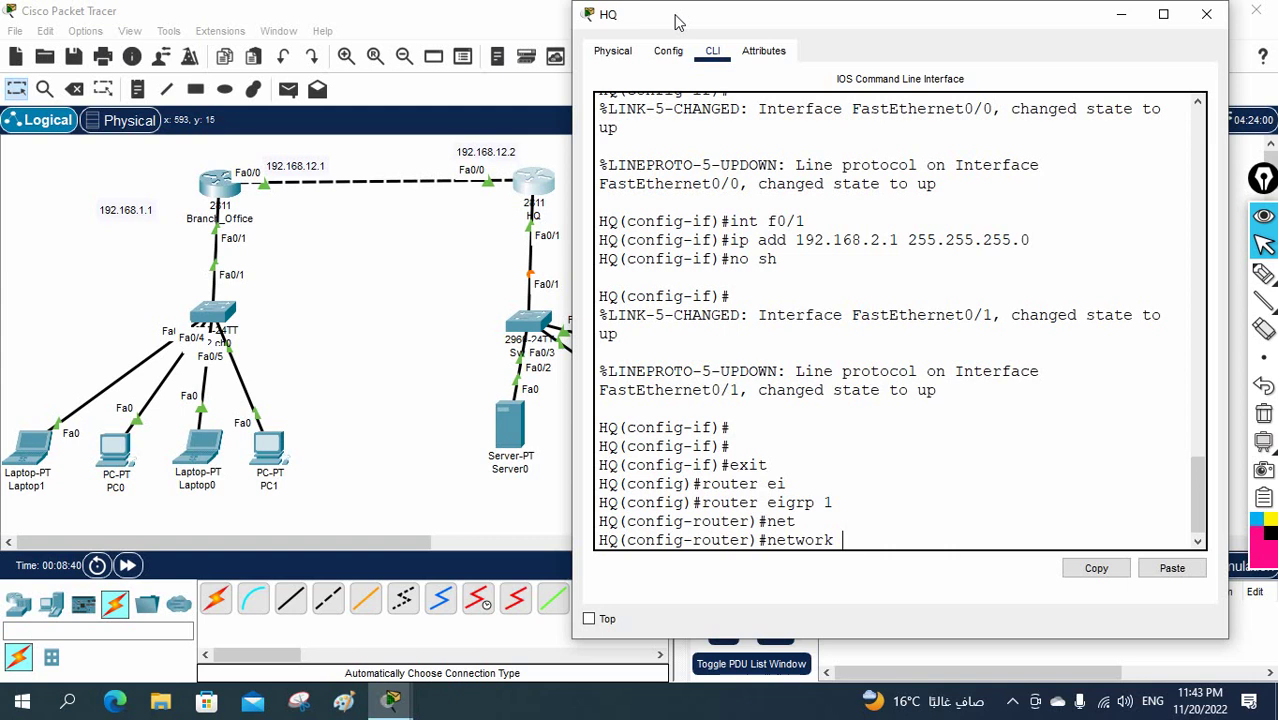
{"action": "left_click_drag", "start_coordinate": [675, 22], "coordinate": [858, 57]}
Step: Underline the mask's 255 octets in ink, mark the network and host octets of 192.168.12.2 and write /24 beside it
{"action": "mouse_move", "coordinate": [1263, 300]}
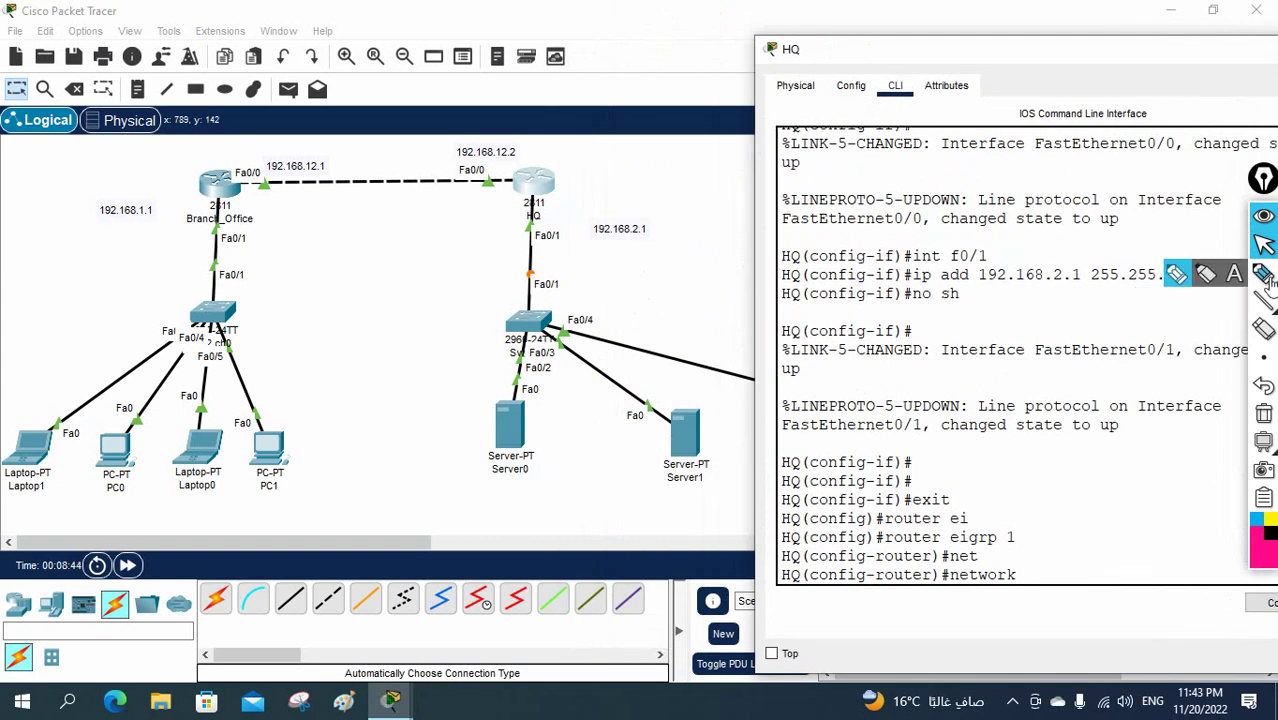
{"action": "mouse_move", "coordinate": [1263, 273]}
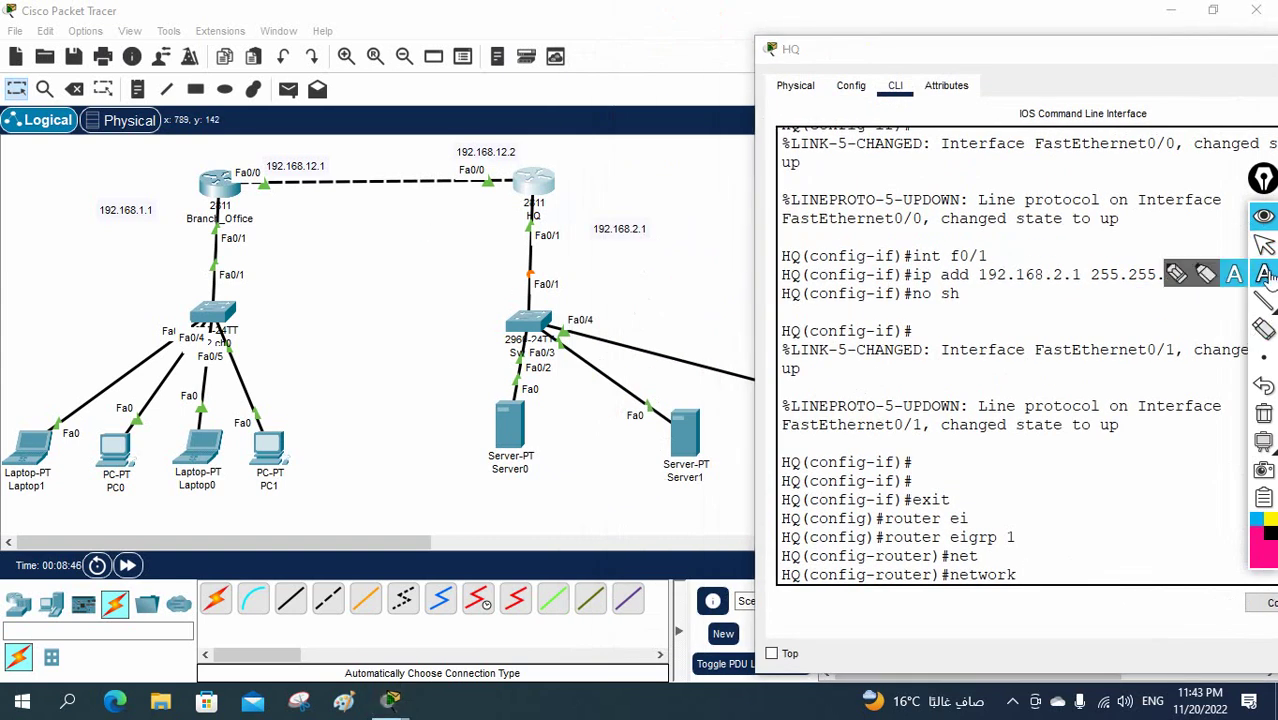
{"action": "left_click", "coordinate": [1200, 273]}
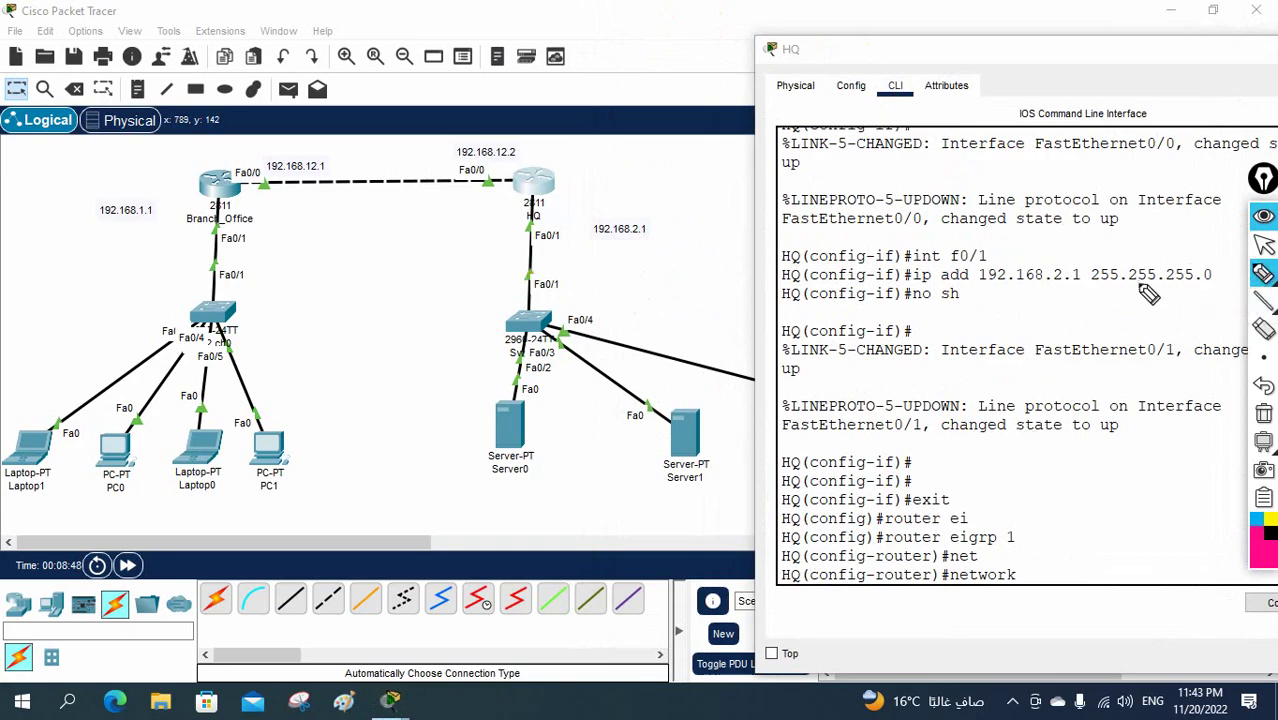
{"action": "left_click_drag", "start_coordinate": [1092, 288], "coordinate": [1185, 289]}
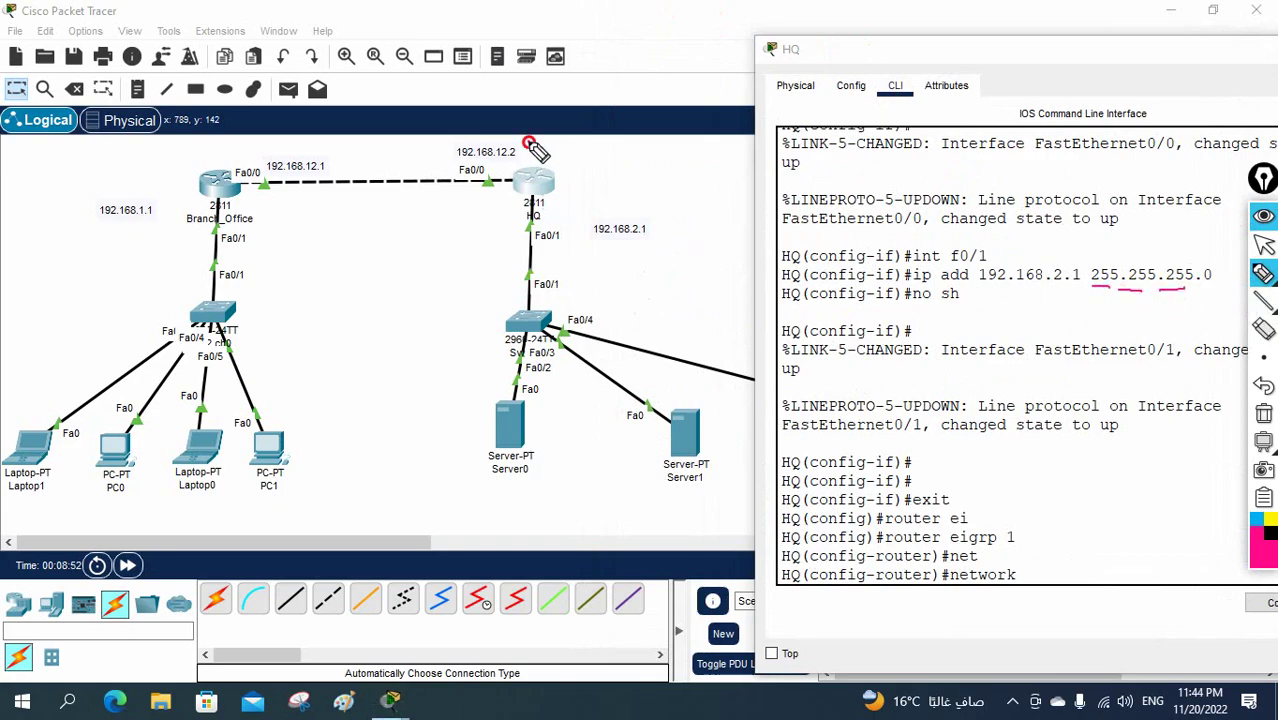
{"action": "mouse_move", "coordinate": [538, 142]}
{"action": "left_mouse_down"}
{"action": "mouse_move", "coordinate": [455, 132]}
{"action": "mouse_move", "coordinate": [542, 172]}
{"action": "mouse_move", "coordinate": [467, 158]}
{"action": "mouse_move", "coordinate": [377, 250]}
{"action": "left_mouse_up"}
{"action": "left_click_drag", "start_coordinate": [500, 172], "coordinate": [414, 278]}
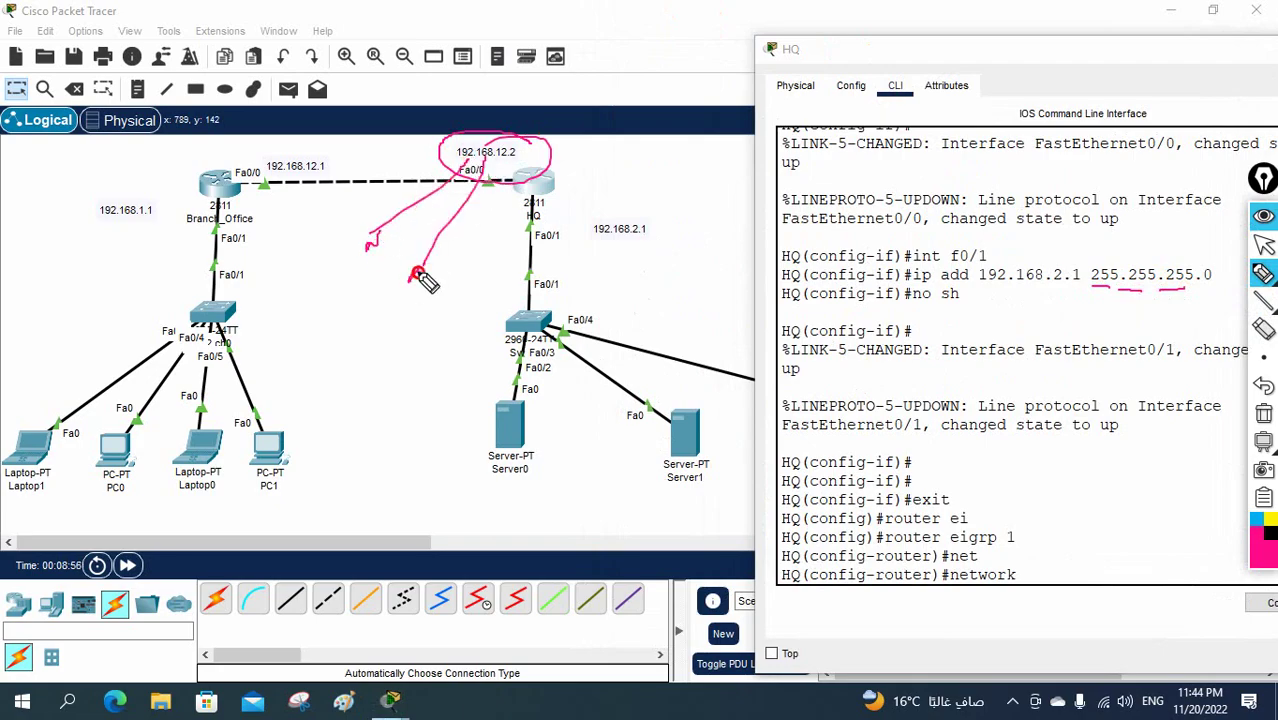
{"action": "mouse_move", "coordinate": [500, 176]}
{"action": "left_mouse_down"}
{"action": "mouse_move", "coordinate": [447, 305]}
{"action": "mouse_move", "coordinate": [460, 290]}
{"action": "mouse_move", "coordinate": [512, 290]}
{"action": "mouse_move", "coordinate": [528, 270]}
{"action": "left_mouse_up"}
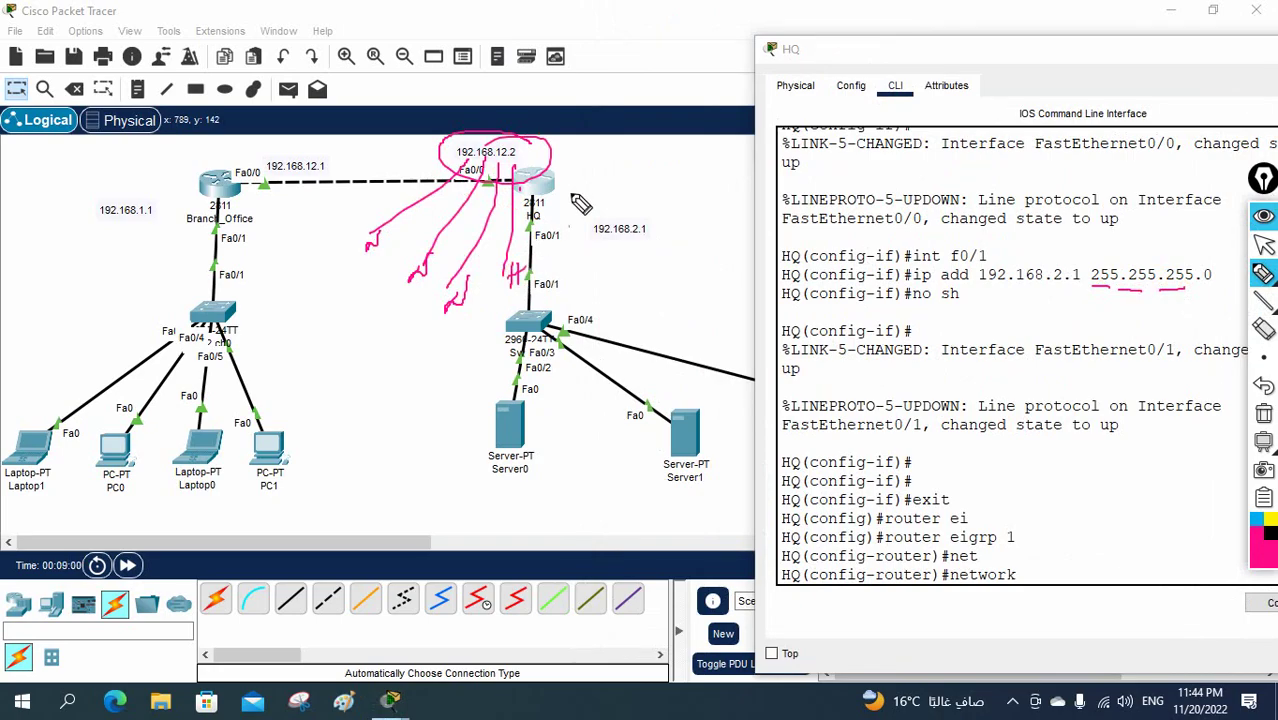
{"action": "mouse_move", "coordinate": [575, 147]}
{"action": "left_mouse_down"}
{"action": "mouse_move", "coordinate": [586, 188]}
{"action": "mouse_move", "coordinate": [622, 182]}
{"action": "left_mouse_up"}
{"action": "left_click_drag", "start_coordinate": [618, 170], "coordinate": [618, 195]}
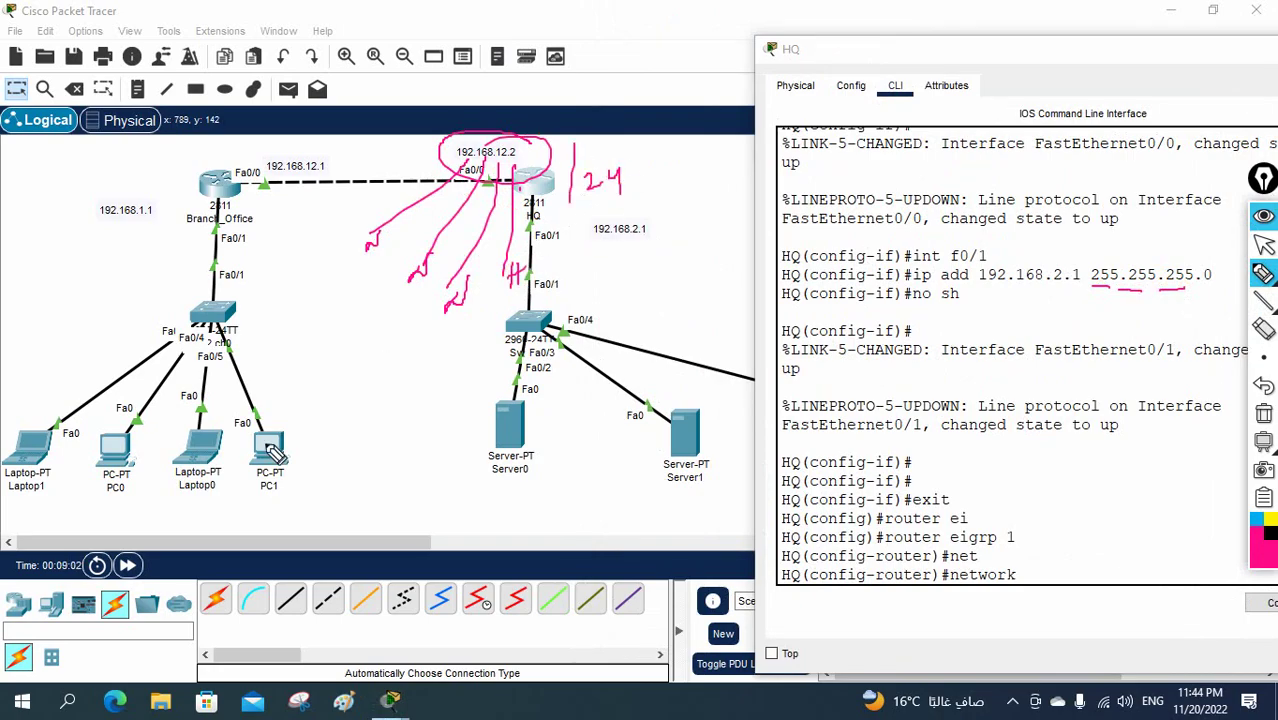
Step: Handwrite the network address 192.168.12.0 beside PC1 and underline it
{"action": "mouse_move", "coordinate": [300, 441]}
{"action": "left_mouse_down"}
{"action": "mouse_move", "coordinate": [300, 468]}
{"action": "mouse_move", "coordinate": [345, 455]}
{"action": "left_mouse_up"}
{"action": "mouse_move", "coordinate": [352, 446]}
{"action": "left_mouse_down"}
{"action": "mouse_move", "coordinate": [386, 426]}
{"action": "mouse_move", "coordinate": [412, 448]}
{"action": "left_mouse_up"}
{"action": "left_click_drag", "start_coordinate": [420, 428], "coordinate": [445, 437]}
{"action": "left_click_drag", "start_coordinate": [455, 412], "coordinate": [457, 428]}
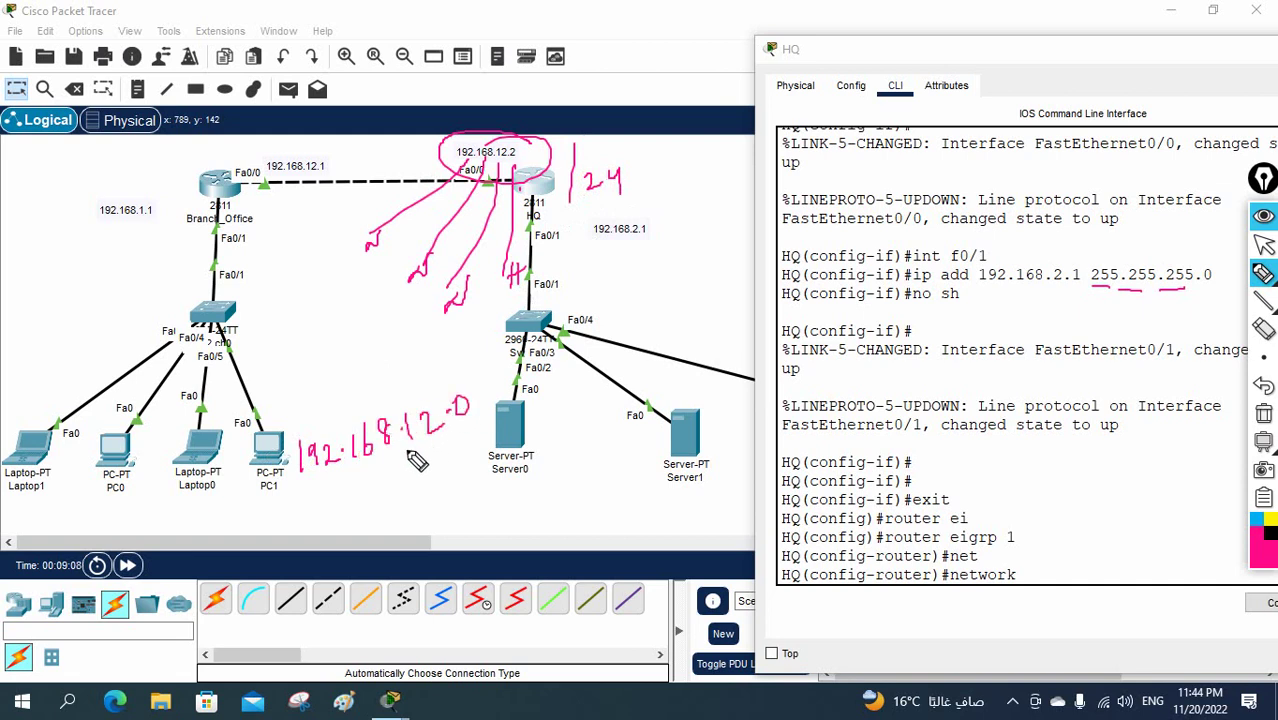
{"action": "left_click_drag", "start_coordinate": [380, 474], "coordinate": [432, 452]}
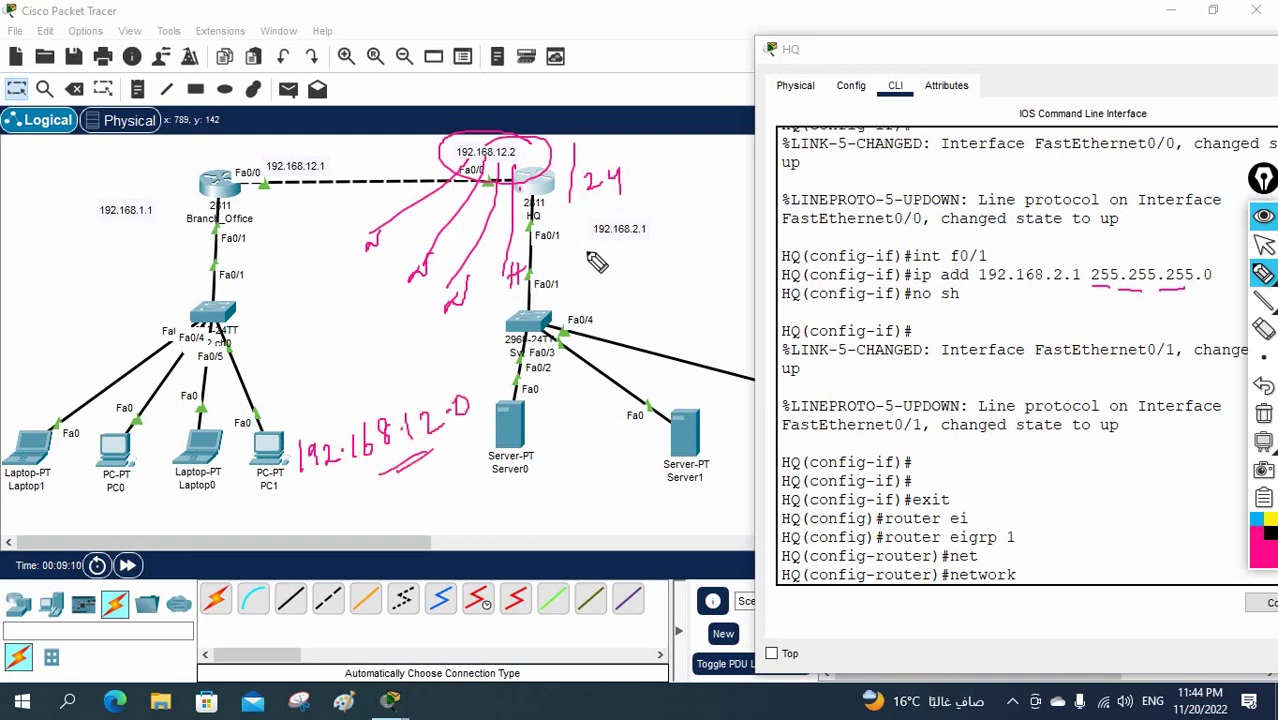
Step: Circle 192.168.2.1, mark its network and host octets and handwrite the network address 192.168.2.0 below it
{"action": "mouse_move", "coordinate": [598, 262]}
{"action": "left_mouse_down"}
{"action": "mouse_move", "coordinate": [677, 245]}
{"action": "mouse_move", "coordinate": [560, 226]}
{"action": "mouse_move", "coordinate": [638, 306]}
{"action": "left_mouse_up"}
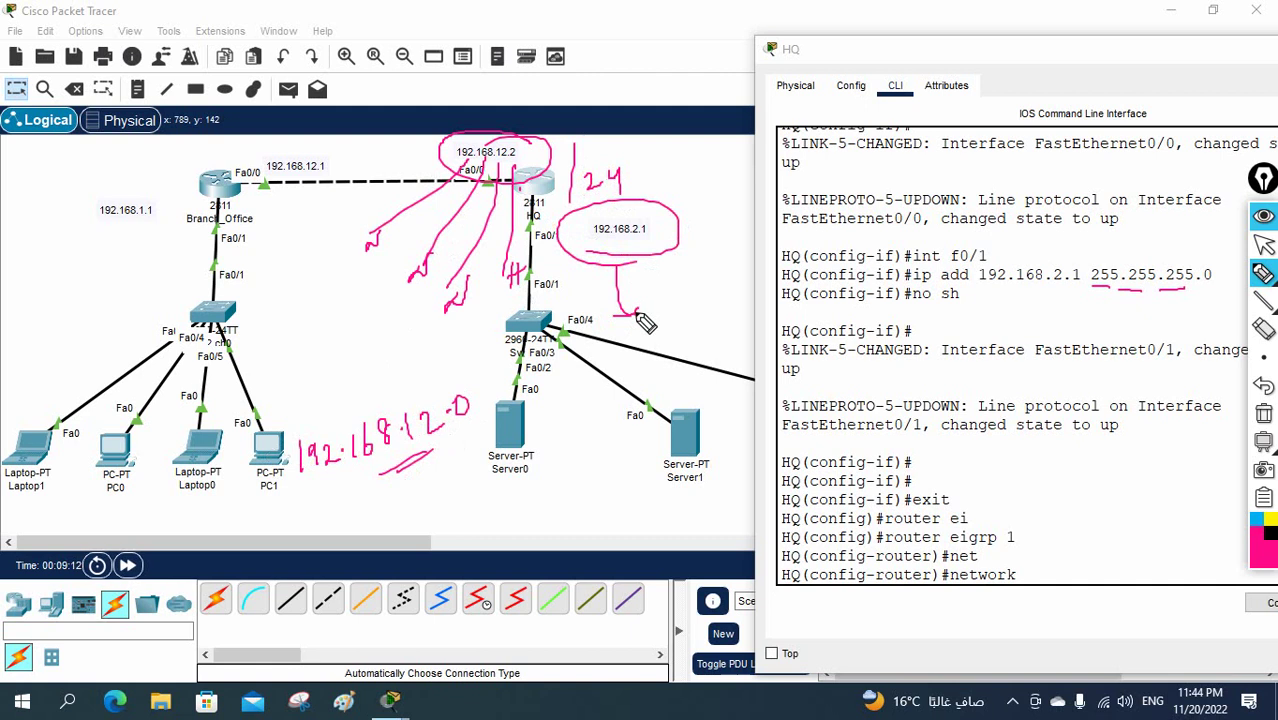
{"action": "mouse_move", "coordinate": [591, 251]}
{"action": "left_mouse_down"}
{"action": "mouse_move", "coordinate": [637, 244]}
{"action": "mouse_move", "coordinate": [633, 256]}
{"action": "mouse_move", "coordinate": [662, 242]}
{"action": "left_mouse_up"}
{"action": "mouse_move", "coordinate": [638, 326]}
{"action": "left_mouse_down"}
{"action": "mouse_move", "coordinate": [701, 314]}
{"action": "mouse_move", "coordinate": [701, 330]}
{"action": "mouse_move", "coordinate": [714, 314]}
{"action": "mouse_move", "coordinate": [709, 334]}
{"action": "mouse_move", "coordinate": [760, 330]}
{"action": "left_mouse_up"}
{"action": "left_click", "coordinate": [749, 333]}
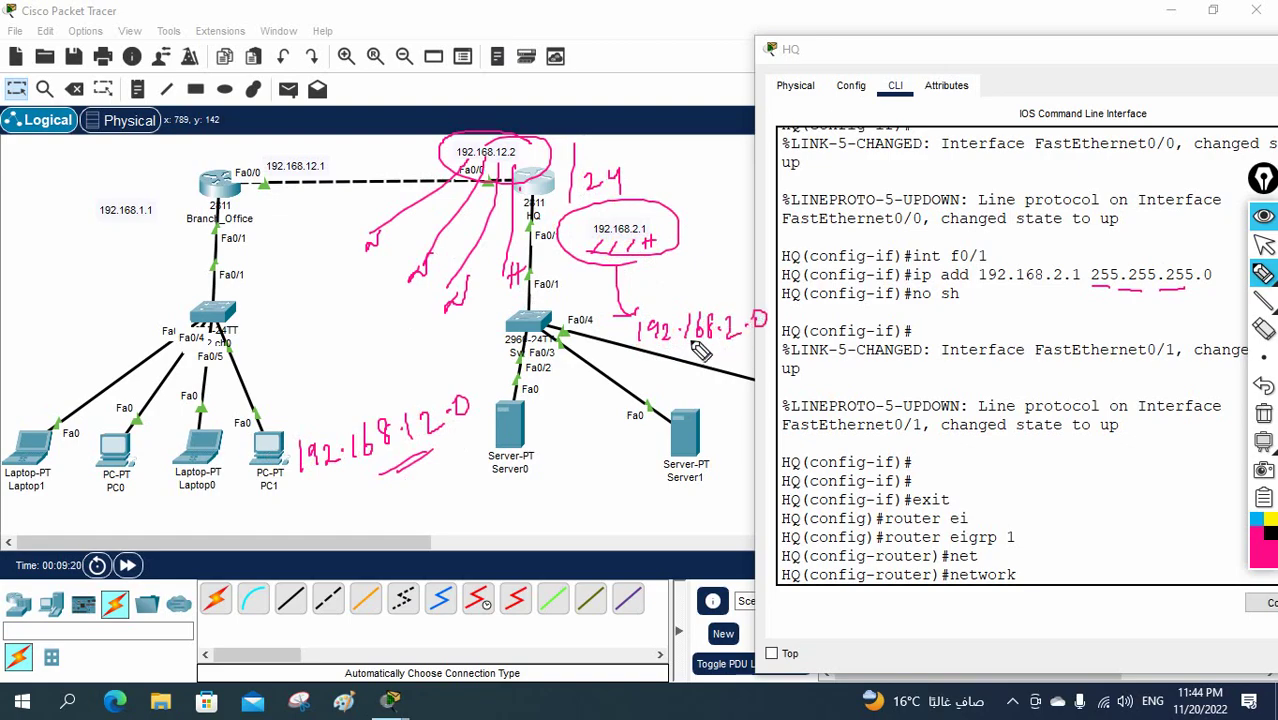
Step: Underline both handwritten network addresses, erase all the ink annotations and return to the normal pointer
{"action": "mouse_move", "coordinate": [367, 481]}
{"action": "left_mouse_down"}
{"action": "mouse_move", "coordinate": [449, 449]}
{"action": "mouse_move", "coordinate": [426, 468]}
{"action": "mouse_move", "coordinate": [405, 476]}
{"action": "mouse_move", "coordinate": [468, 438]}
{"action": "left_mouse_up"}
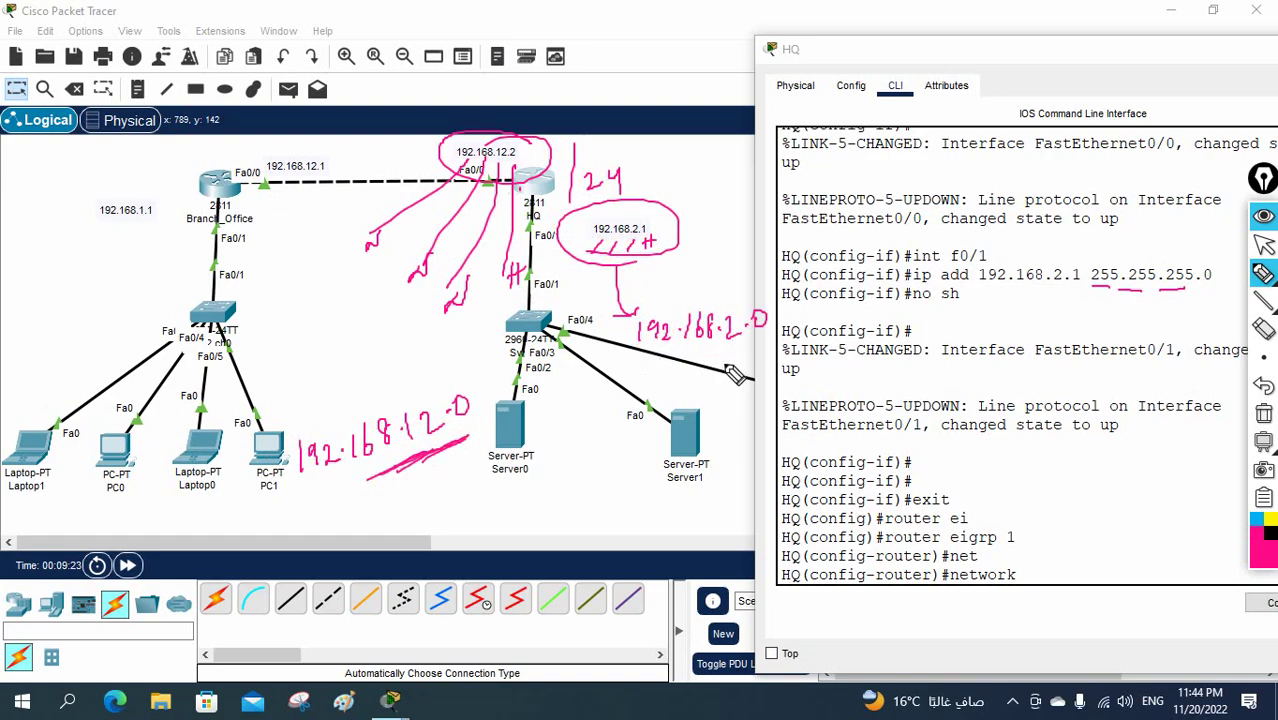
{"action": "left_click_drag", "start_coordinate": [668, 364], "coordinate": [750, 349]}
{"action": "left_click", "coordinate": [591, 246]}
{"action": "left_click", "coordinate": [1262, 414]}
{"action": "left_click", "coordinate": [1262, 246]}
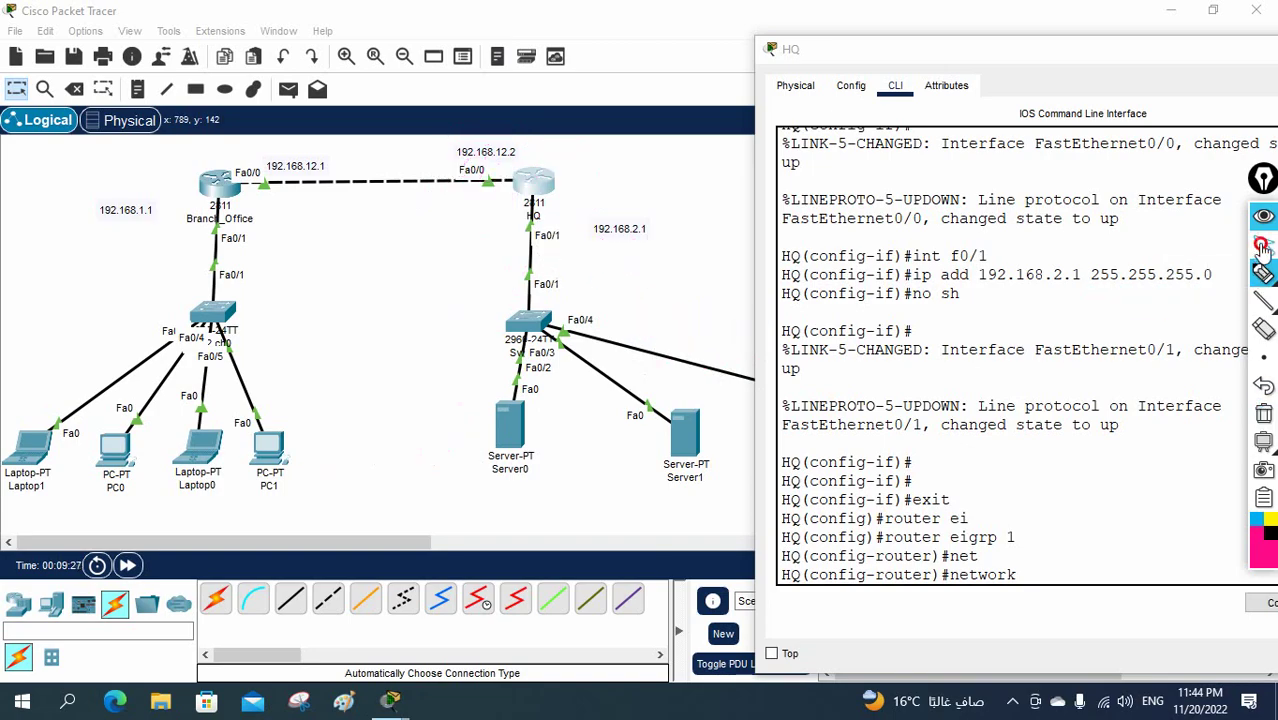
Step: Add the network 192.168.12.0 to HQ's EIGRP process and widen the HQ window
{"action": "left_click", "coordinate": [1073, 565]}
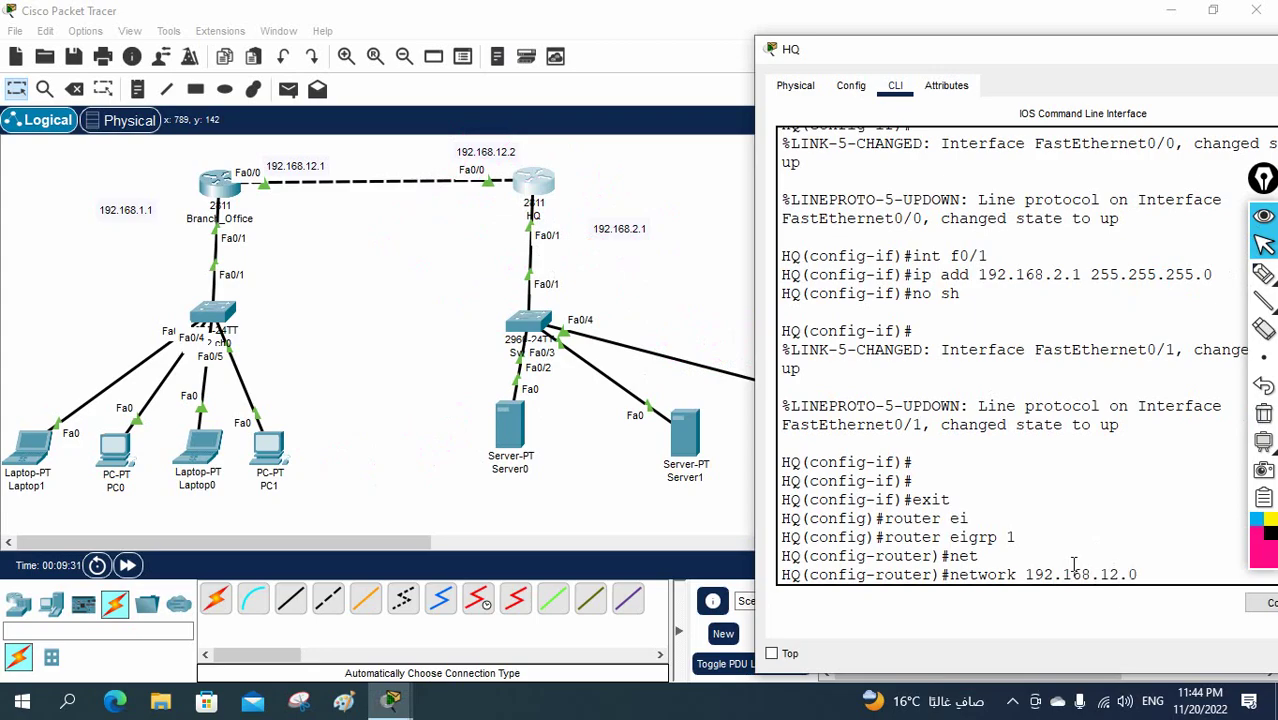
{"action": "key", "text": "Return"}
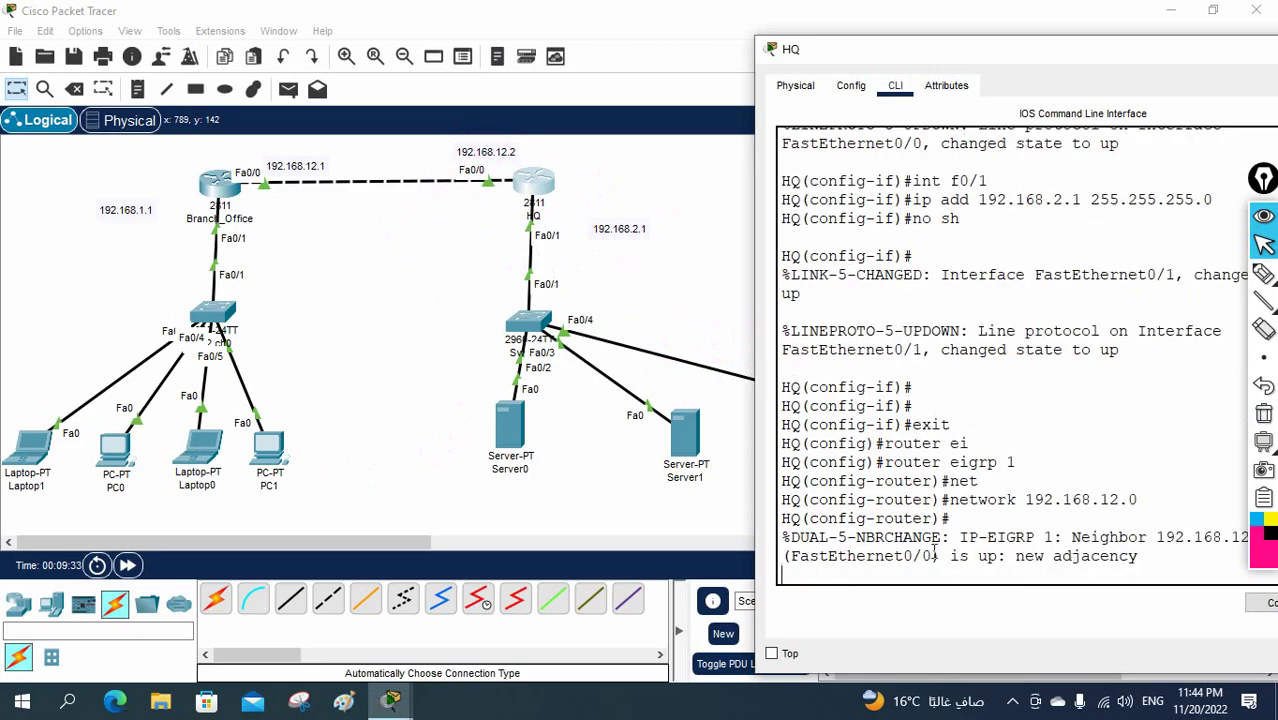
{"action": "left_click_drag", "start_coordinate": [755, 406], "coordinate": [624, 404]}
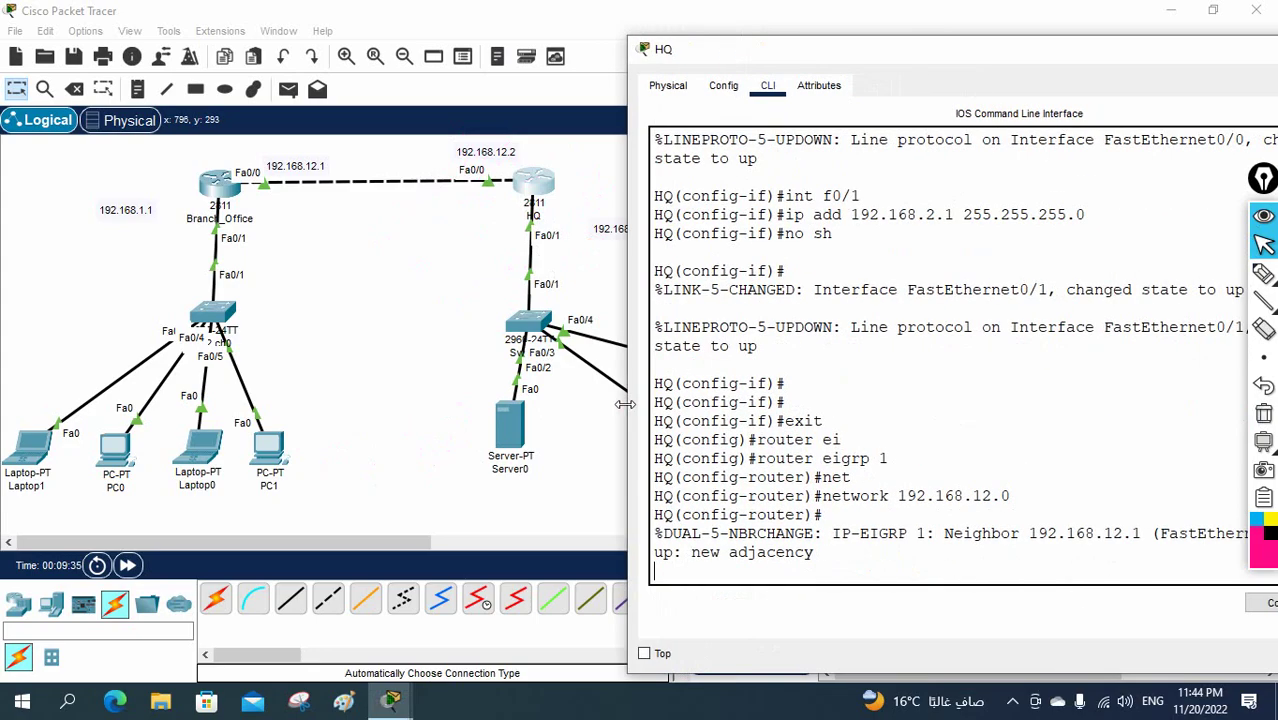
Step: Add the network 192.168.2.0 to HQ's EIGRP process and leave configuration mode
{"action": "key", "text": "Return"}
{"action": "type", "text": "ne"}
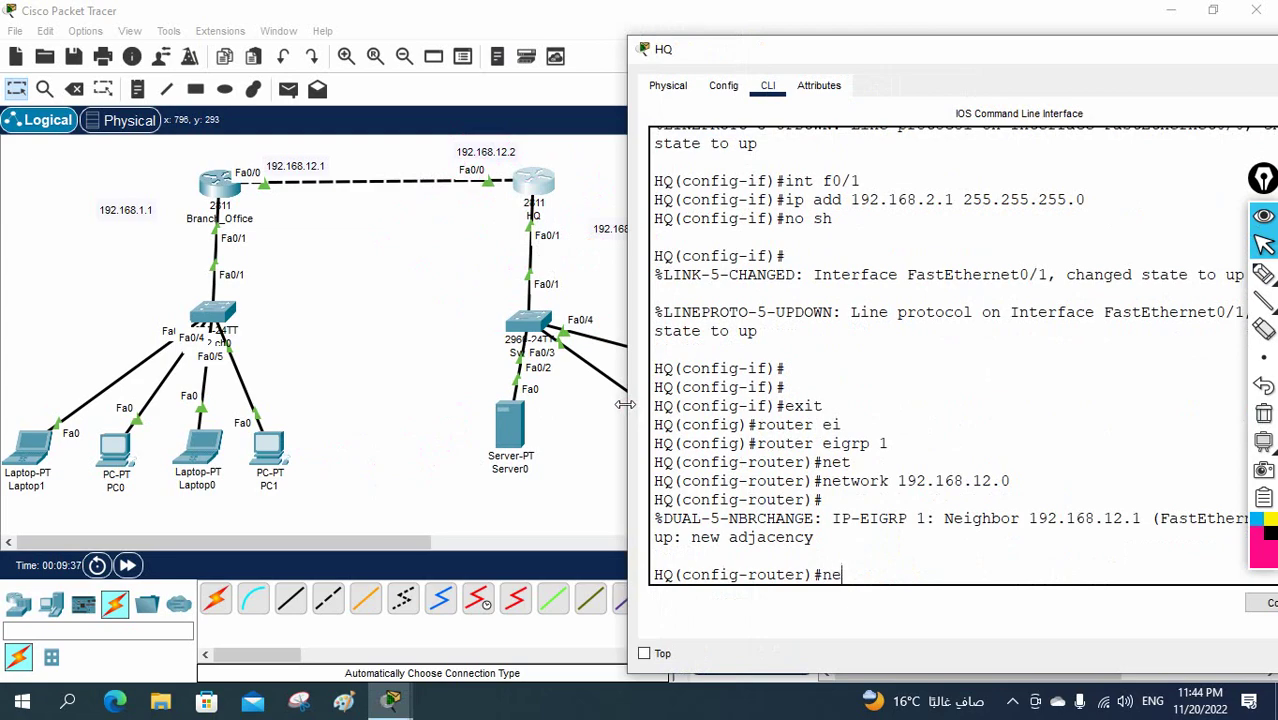
{"action": "type", "text": "t"}
{"action": "key", "text": "Tab"}
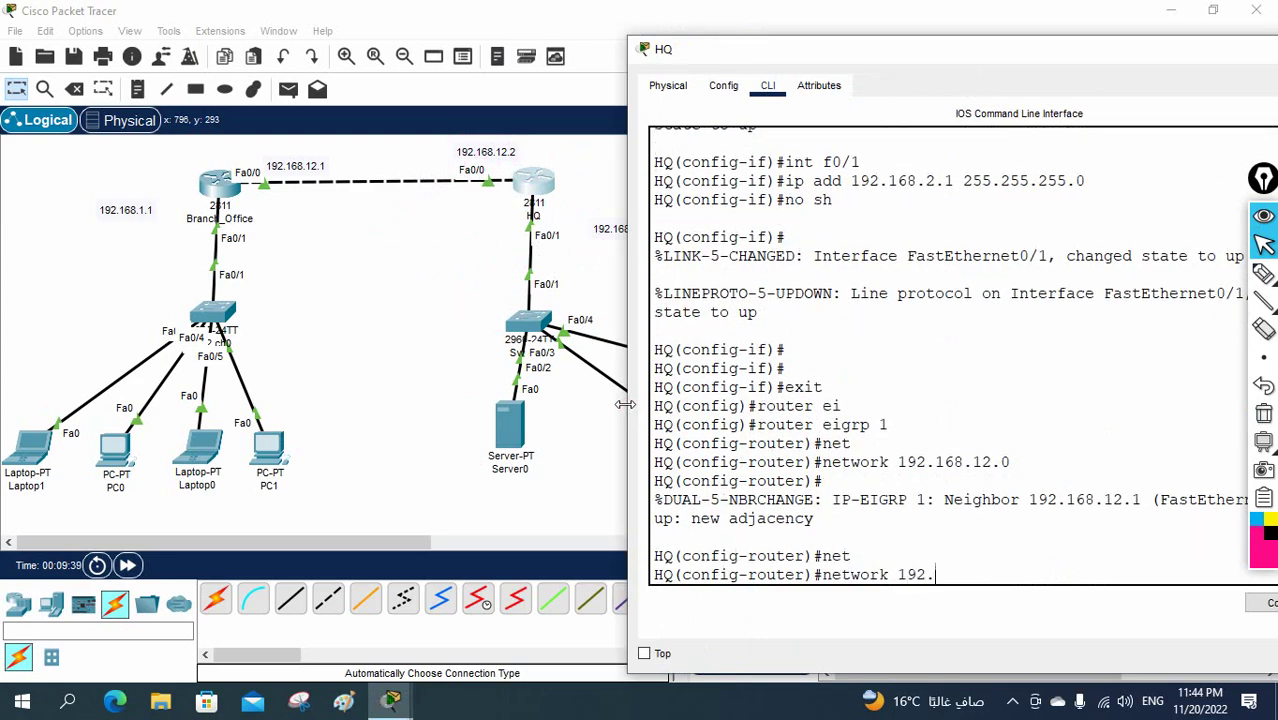
{"action": "type", "text": "192.168.2.0"}
{"action": "key", "text": "Return"}
{"action": "key", "text": "ctrl+z"}
{"action": "key", "text": "Return"}
{"action": "key", "text": "Return"}
{"action": "key", "text": "Return"}
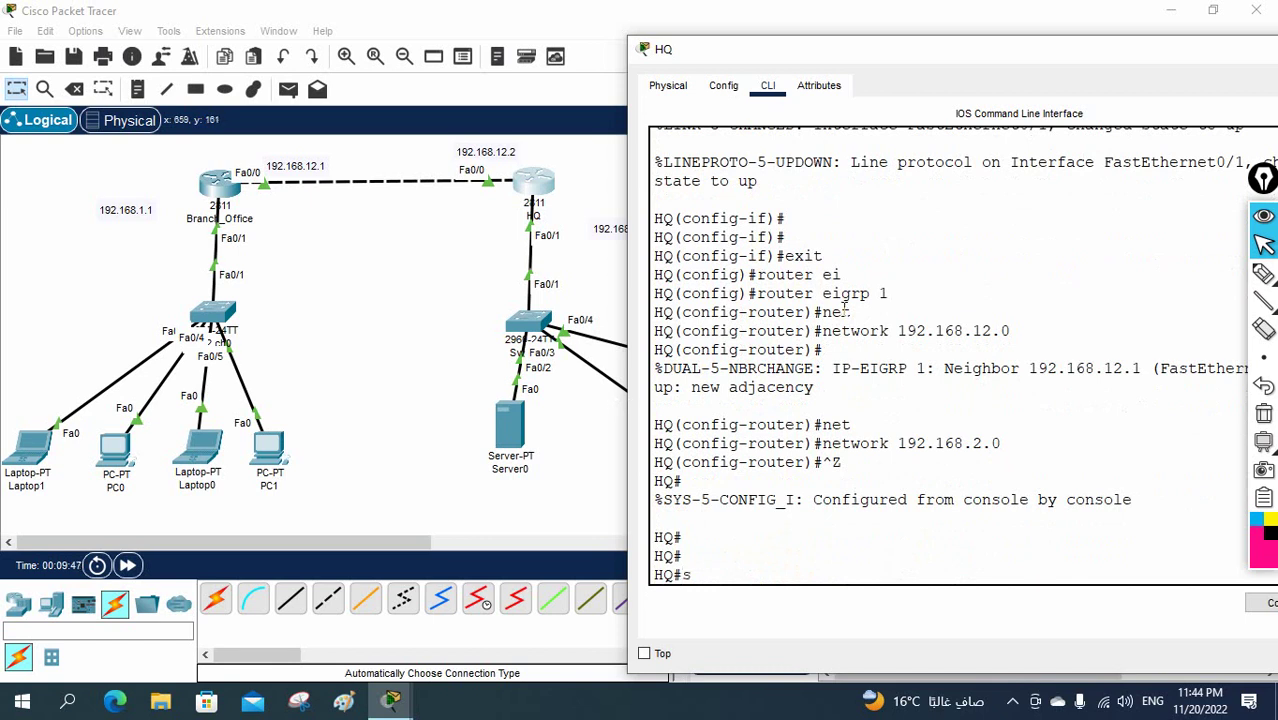
Step: Show HQ's IP routing table and widen the HQ window to read the full lines
{"action": "type", "text": "sh ip rou"}
{"action": "key", "text": "Tab"}
{"action": "key", "text": "Return"}
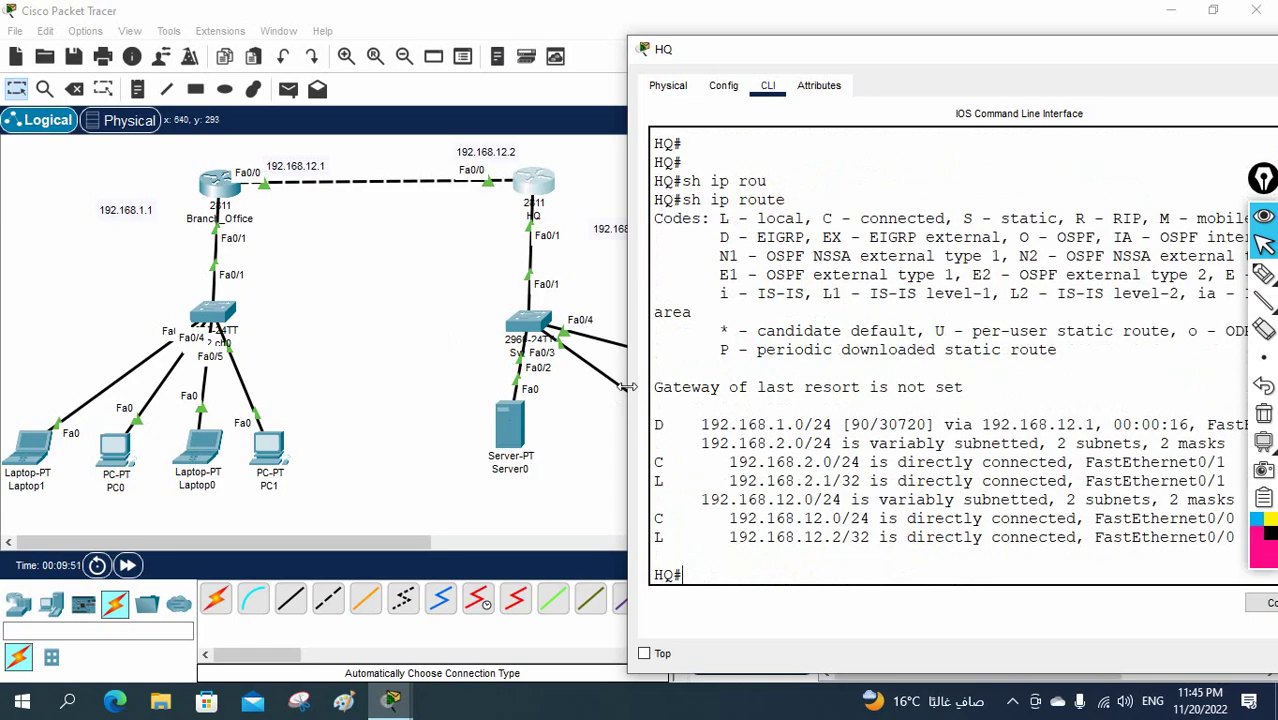
{"action": "left_click_drag", "start_coordinate": [628, 384], "coordinate": [340, 384]}
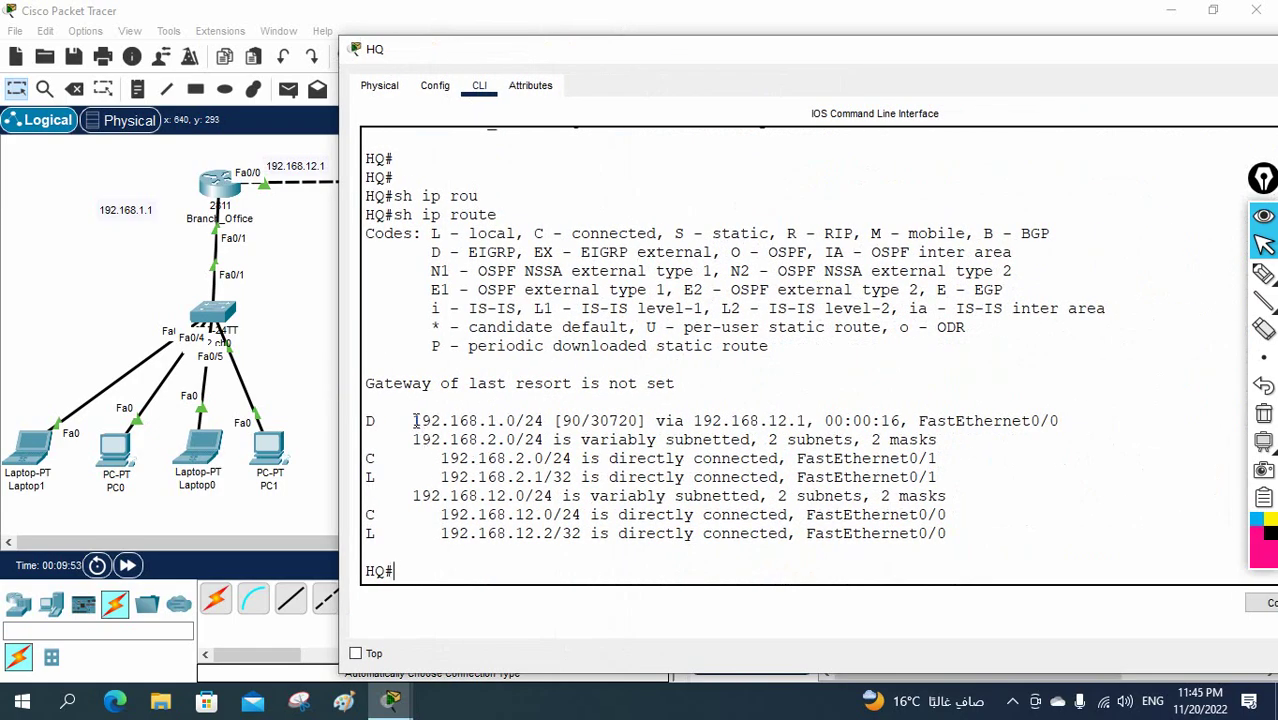
Step: Highlight the 192.168.1.0 route, its D code, the EIGRP legend entry and the exit interface, and close the HQ window
{"action": "left_click_drag", "start_coordinate": [414, 421], "coordinate": [503, 421]}
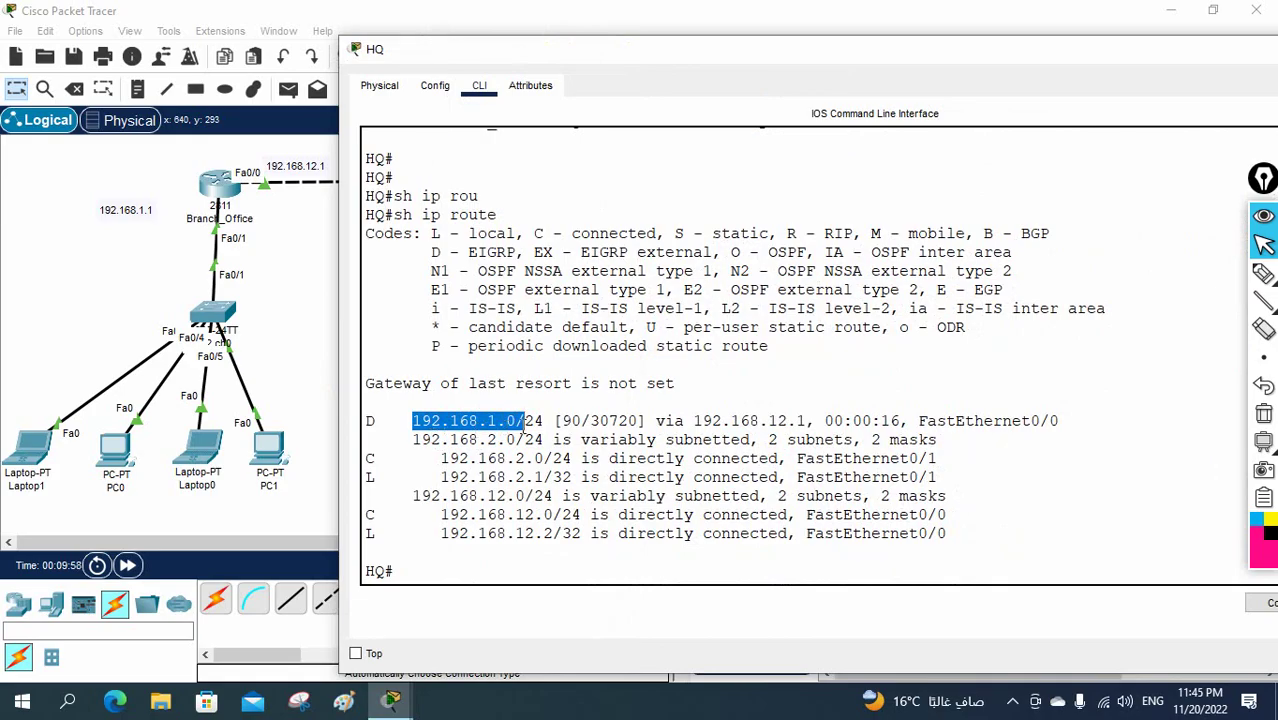
{"action": "left_click_drag", "start_coordinate": [386, 421], "coordinate": [335, 416]}
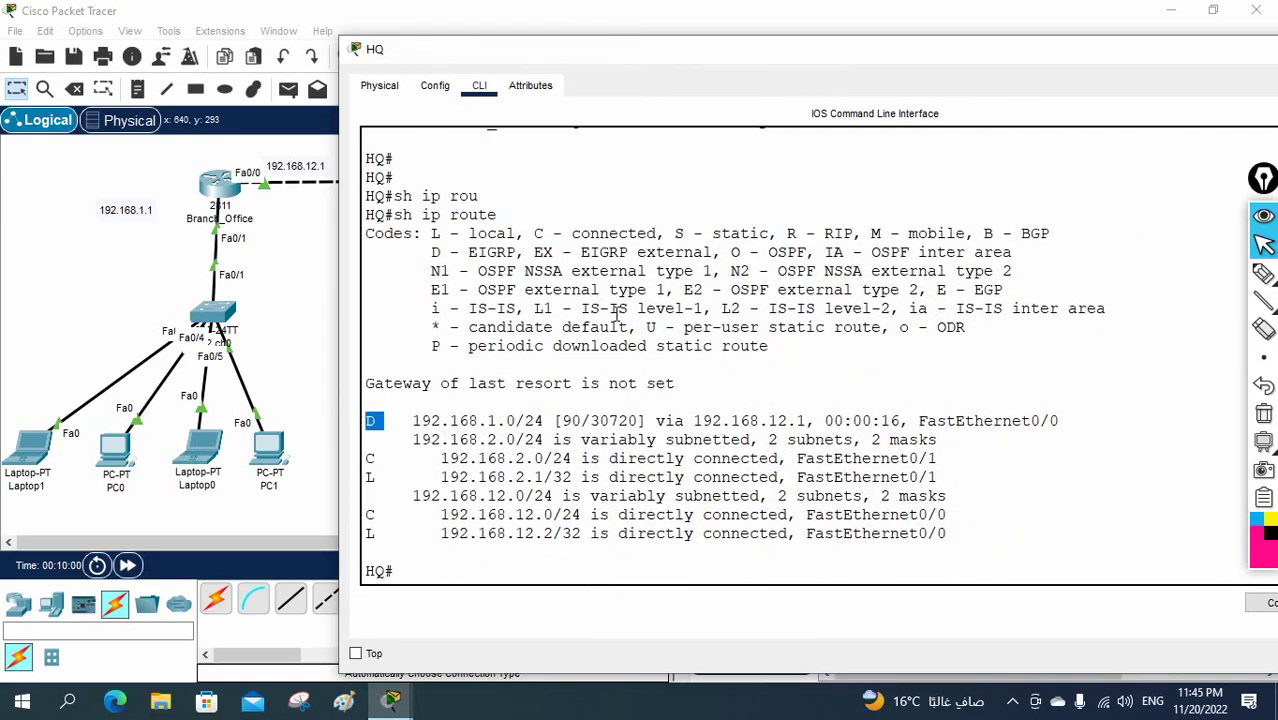
{"action": "left_click_drag", "start_coordinate": [430, 252], "coordinate": [527, 253]}
{"action": "left_click_drag", "start_coordinate": [561, 421], "coordinate": [1062, 421]}
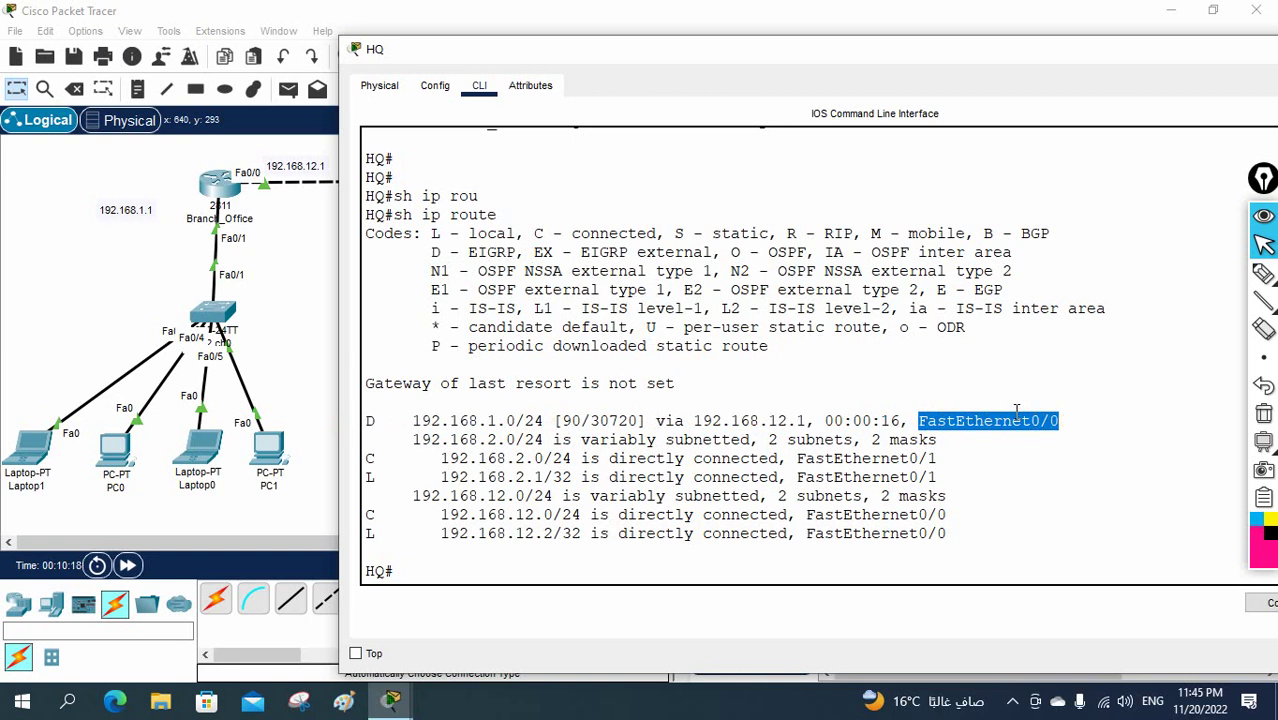
{"action": "left_click_drag", "start_coordinate": [1132, 55], "coordinate": [928, 69]}
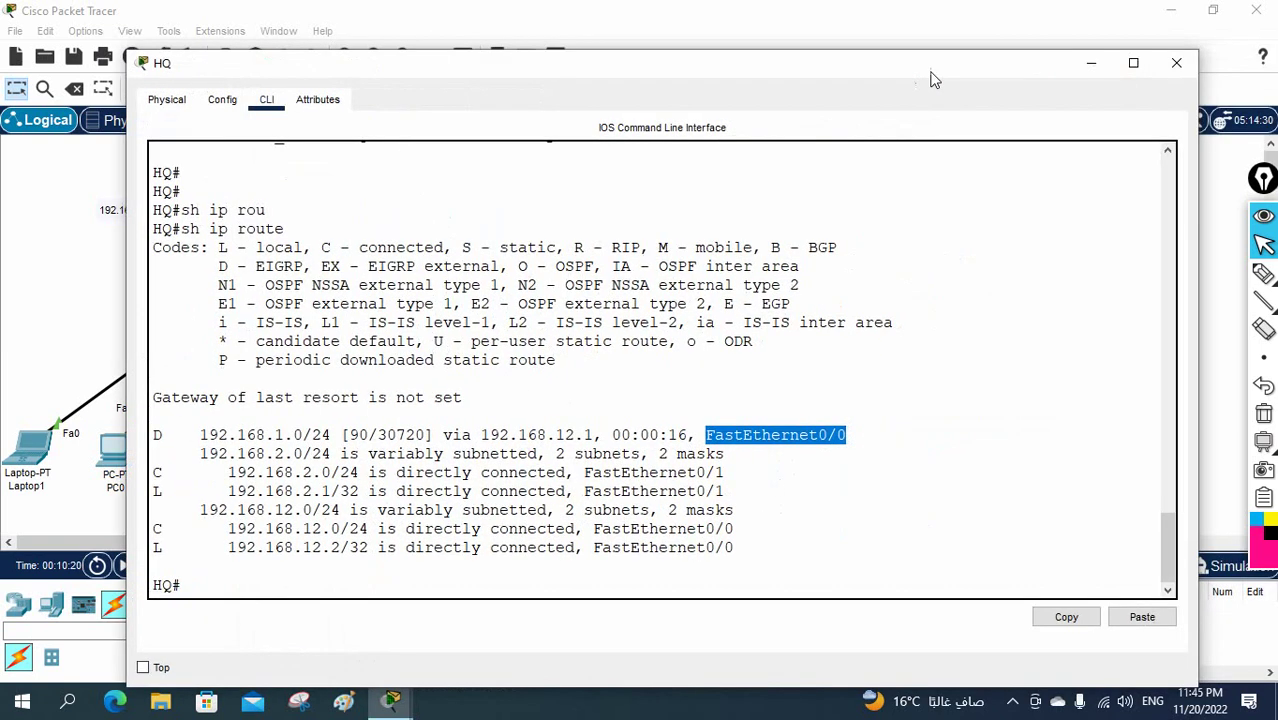
{"action": "left_click", "coordinate": [1174, 72]}
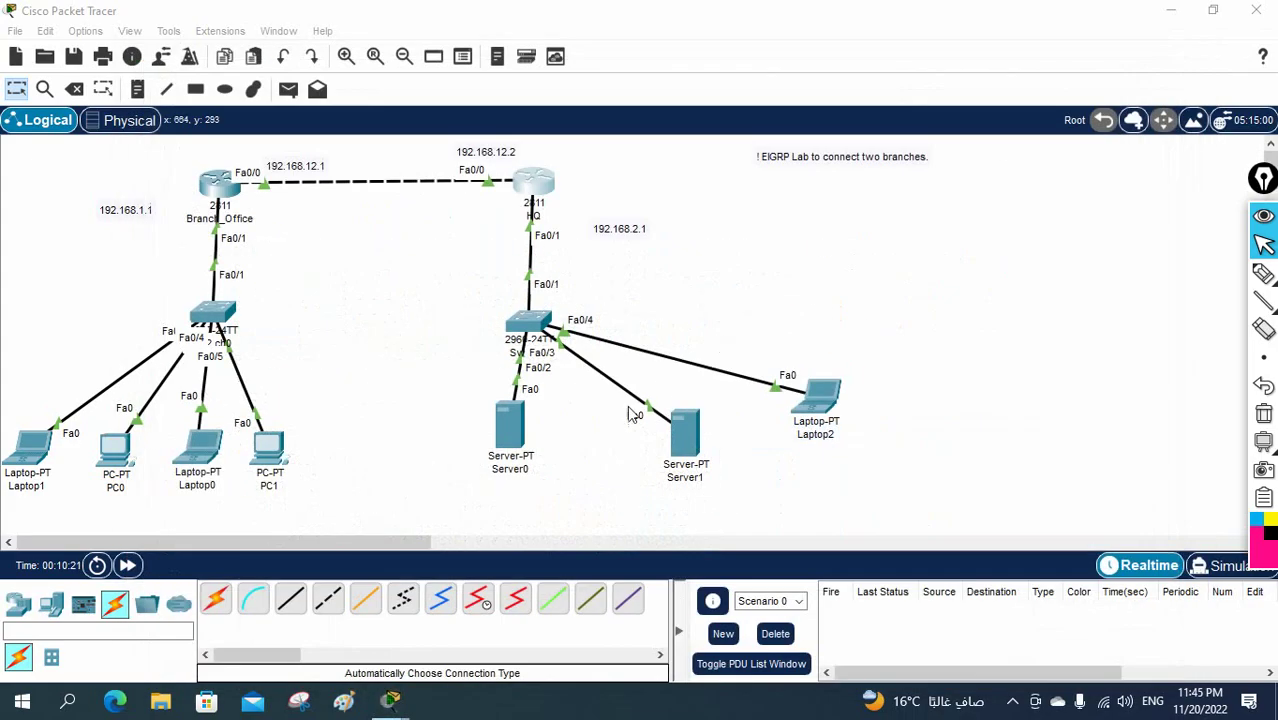
Step: Rename Server0 as 192.168.2.2 and copy that address
{"action": "left_click", "coordinate": [513, 470]}
{"action": "type", "text": "192.168.2.2"}
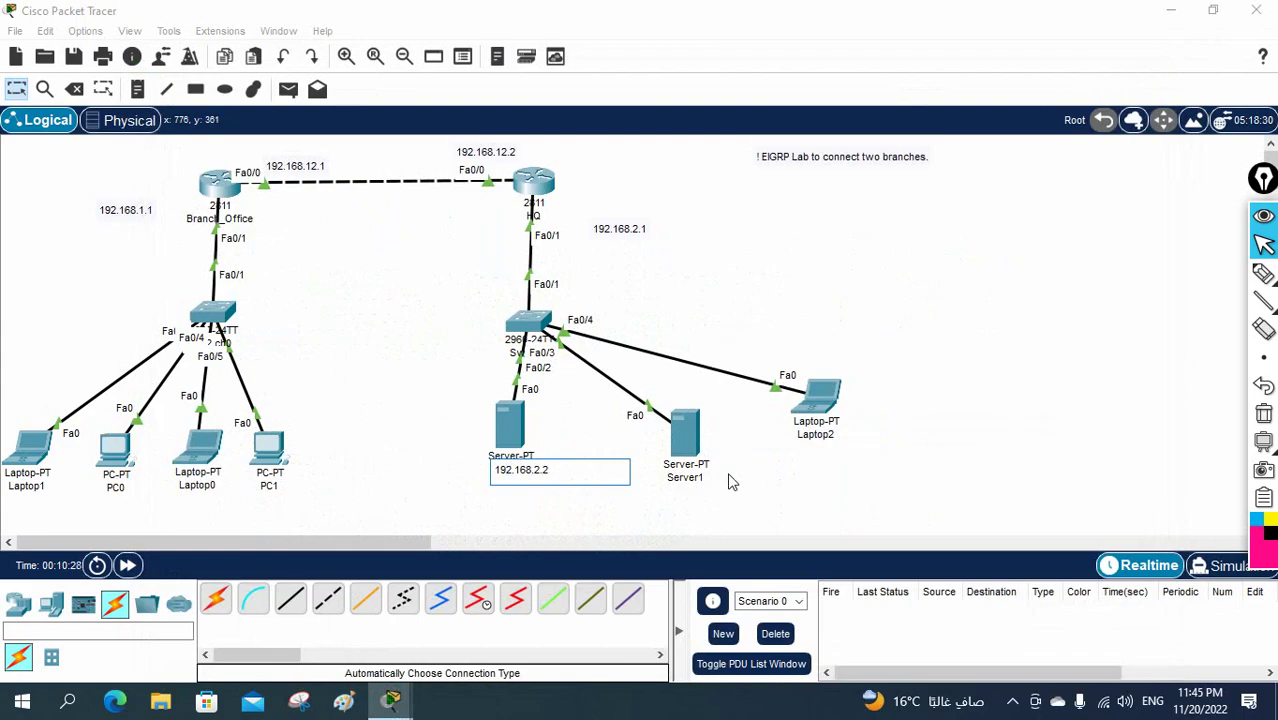
{"action": "key", "text": "ctrl+a"}
{"action": "key", "text": "ctrl+c"}
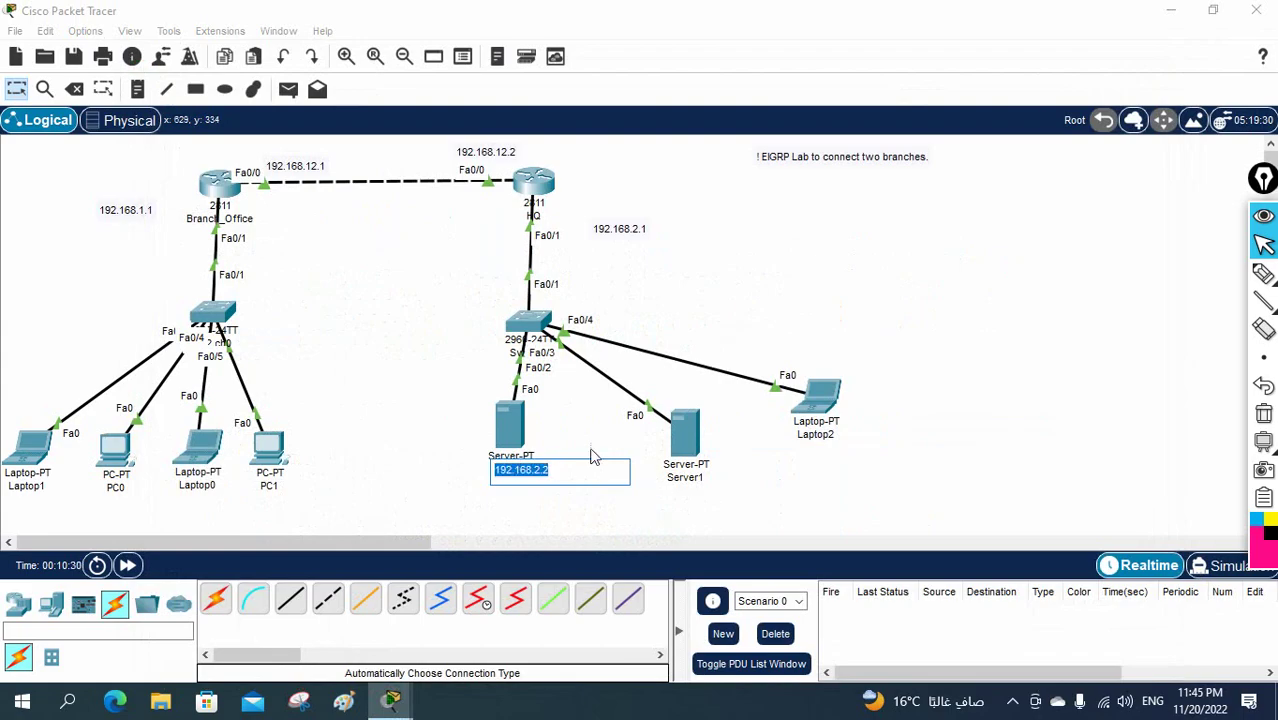
Step: Give server 192.168.2.2 the static IPv4 address 192.168.2.2, mask 255.255.255.0 and default gateway 192.168.2.1, and close its window
{"action": "left_click", "coordinate": [505, 430]}
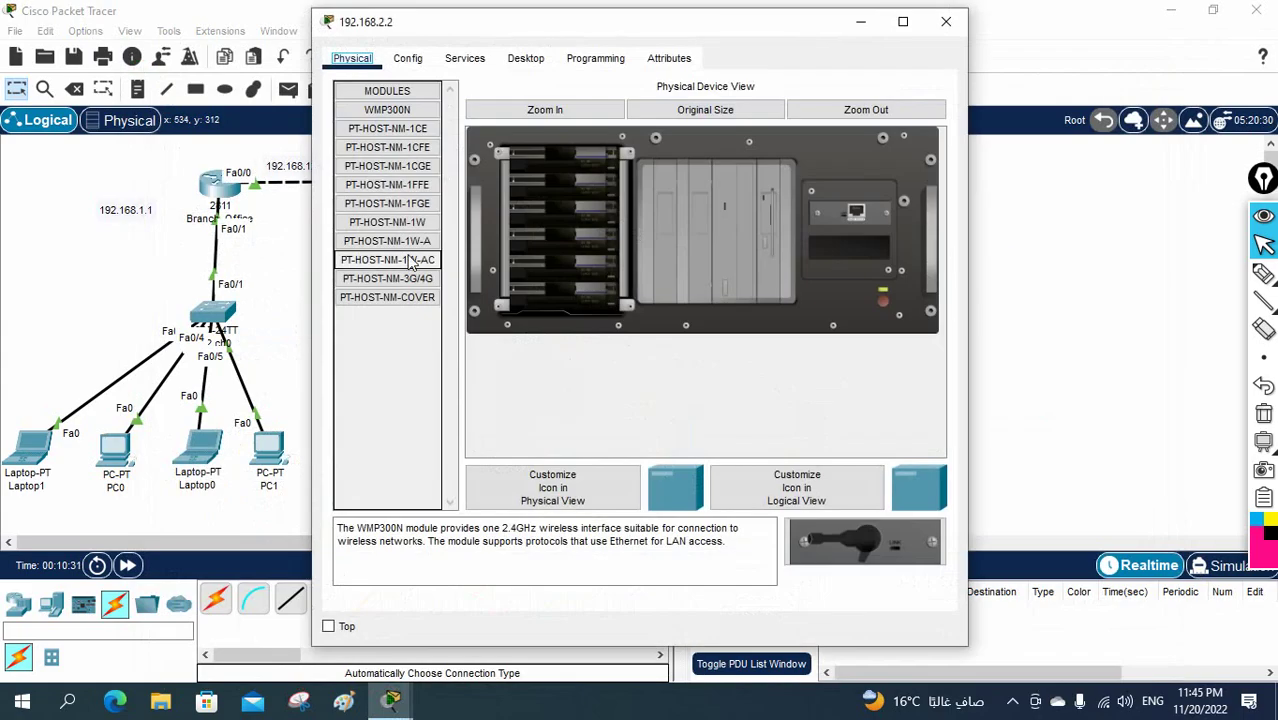
{"action": "left_click", "coordinate": [464, 58]}
{"action": "left_click", "coordinate": [526, 60]}
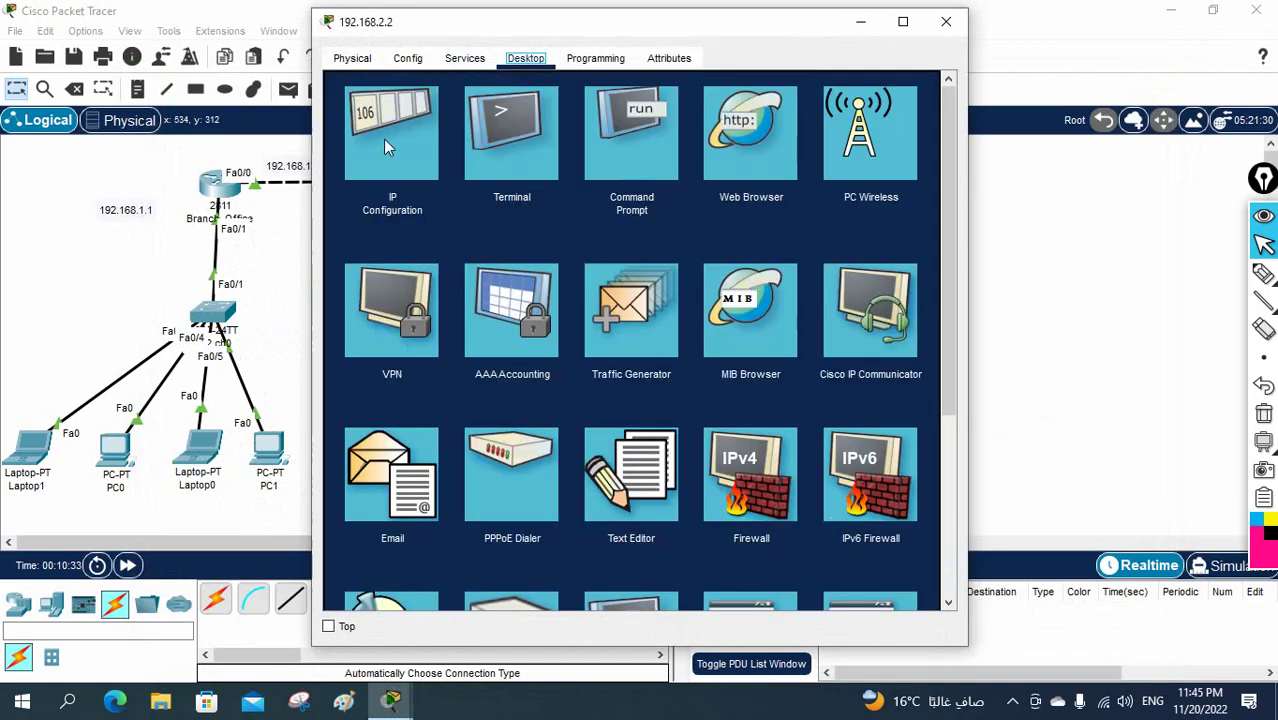
{"action": "left_click", "coordinate": [380, 135]}
{"action": "left_click", "coordinate": [573, 165]}
{"action": "key", "text": "ctrl+v"}
{"action": "key", "text": "Tab"}
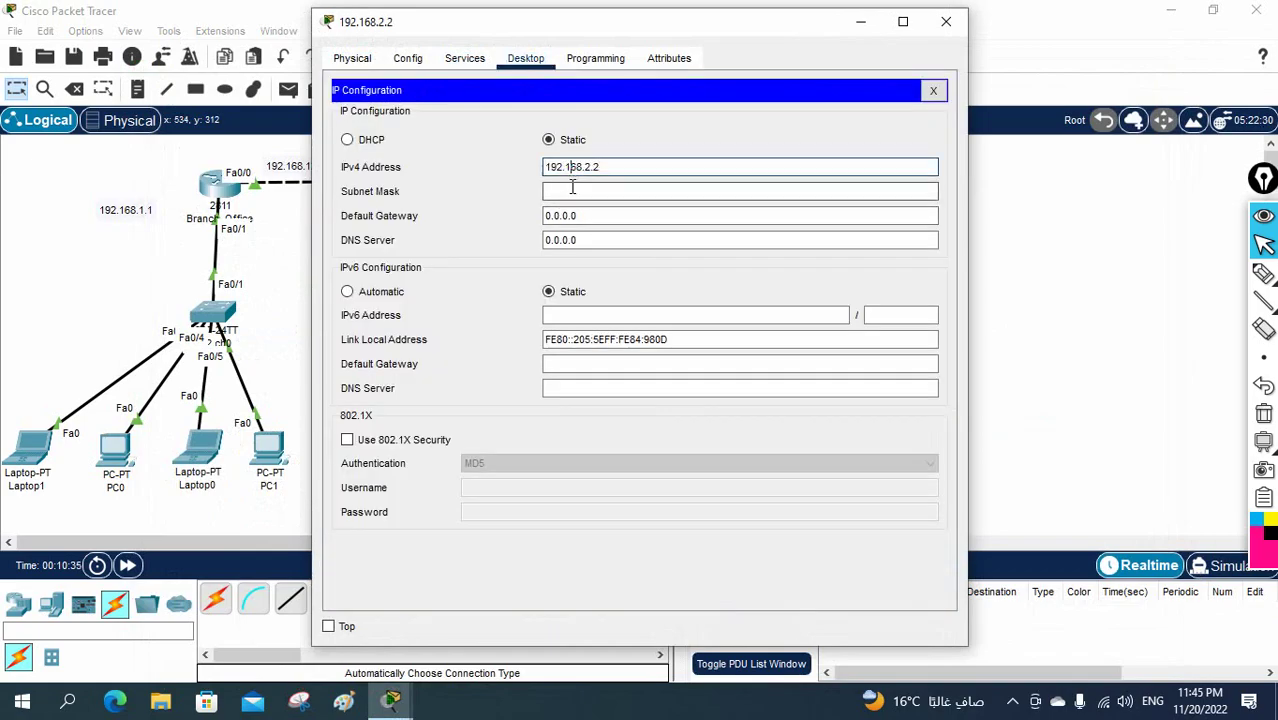
{"action": "key", "text": "Tab"}
{"action": "key", "text": "ctrl+v"}
{"action": "key", "text": "BackSpace"}
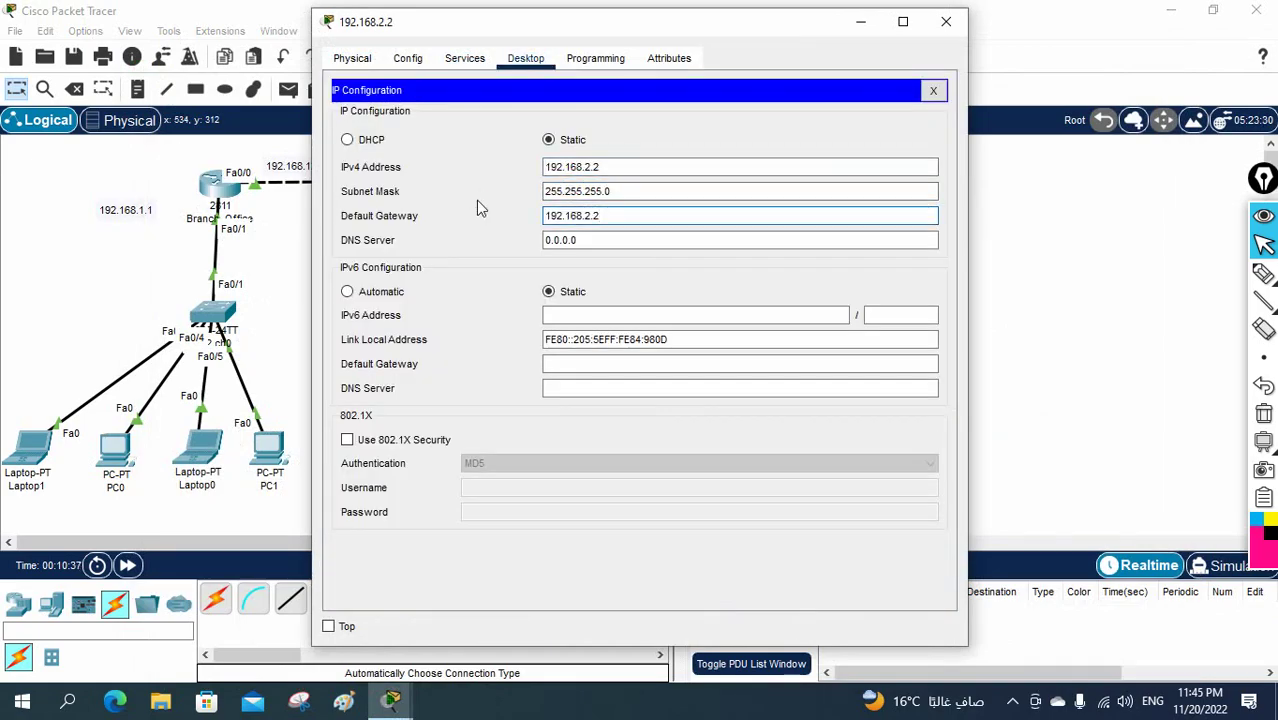
{"action": "type", "text": "1"}
{"action": "left_click", "coordinate": [946, 21]}
Step: Rename Laptop1 as 192.168.1.2 and set its IPv4 address to 192.168.1.2 with subnet mask 255.255.255.0
{"action": "left_click", "coordinate": [34, 487]}
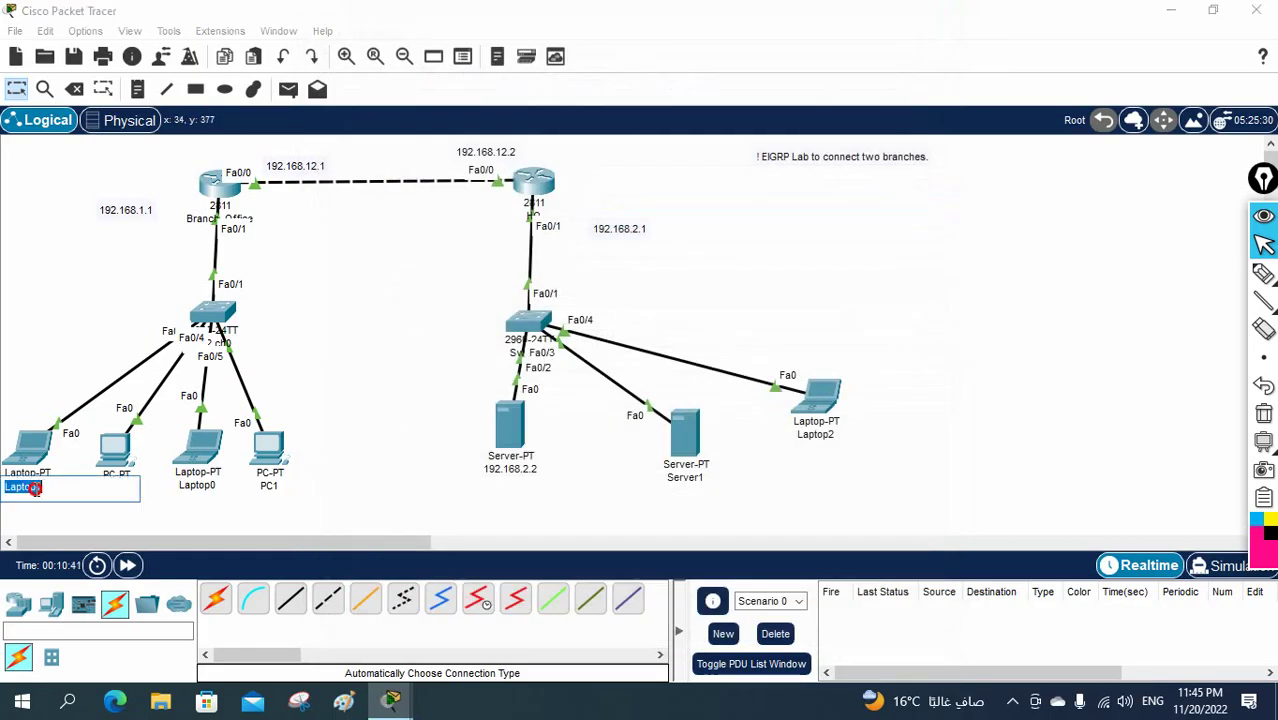
{"action": "key", "text": "ctrl+v"}
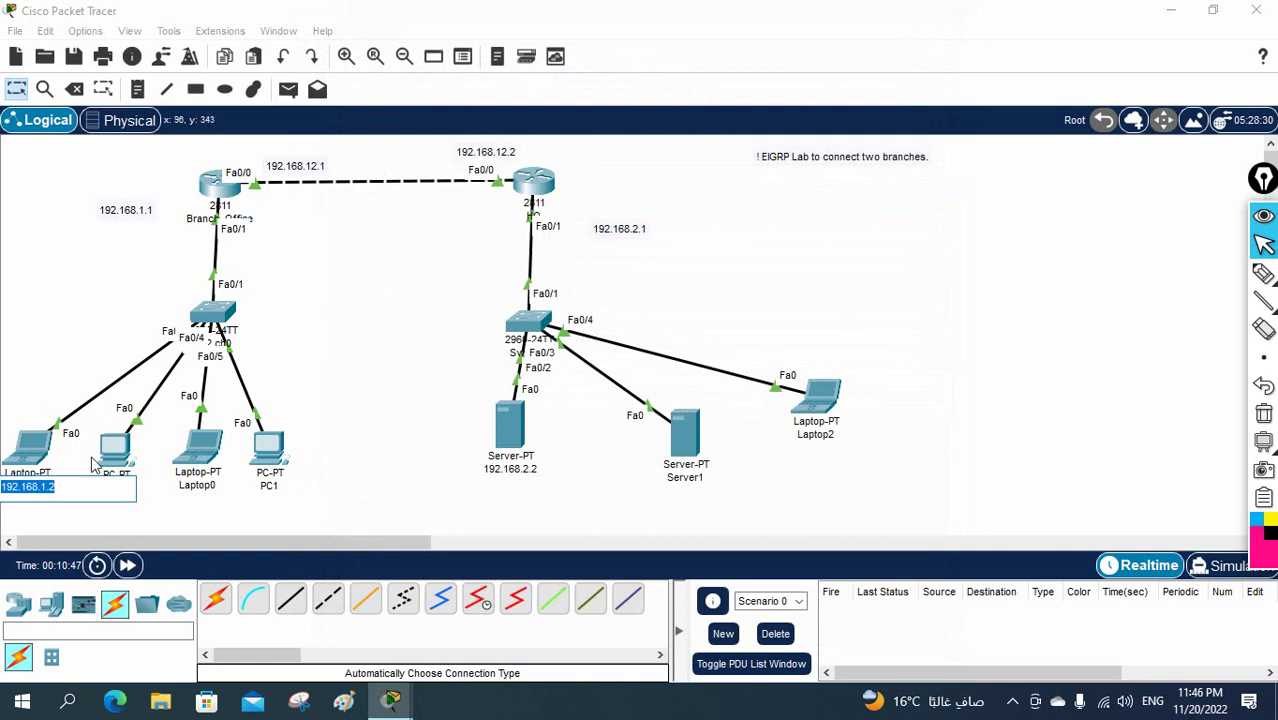
{"action": "left_click", "coordinate": [40, 446]}
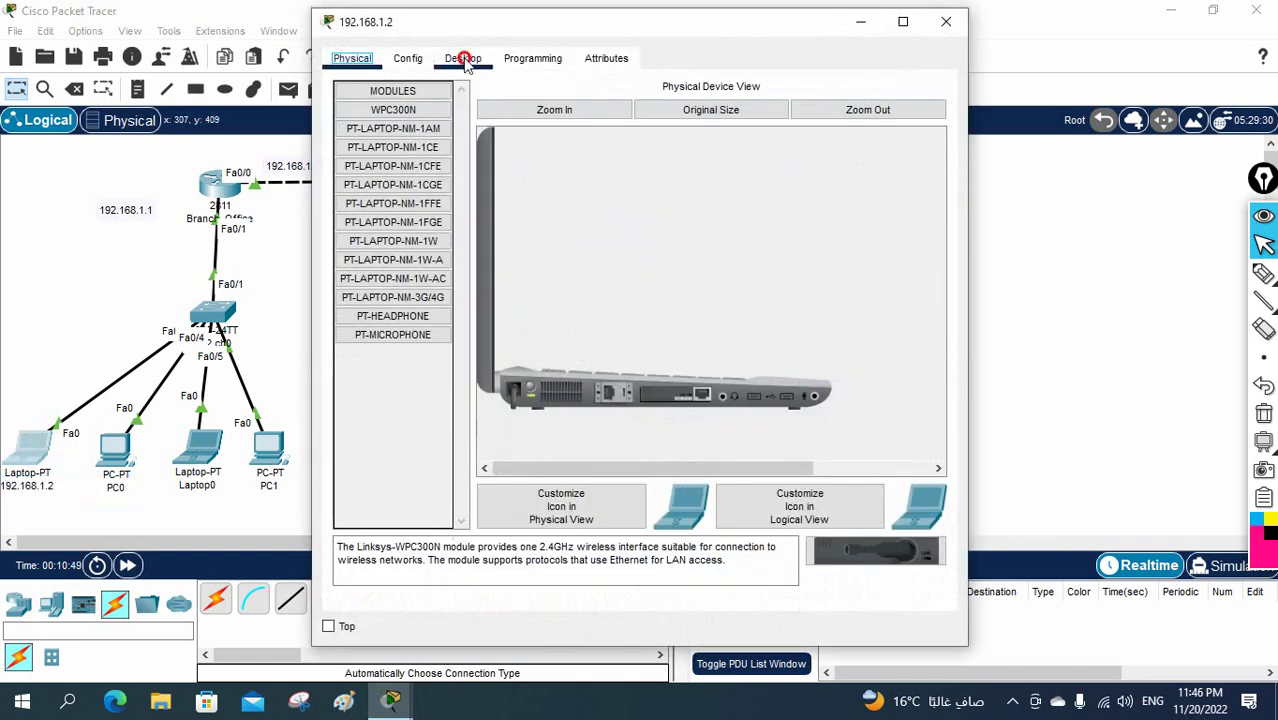
{"action": "left_click", "coordinate": [462, 58]}
{"action": "left_click", "coordinate": [390, 160]}
{"action": "left_click", "coordinate": [556, 189]}
{"action": "type", "text": "192.168.1.2"}
{"action": "key", "text": "Tab"}
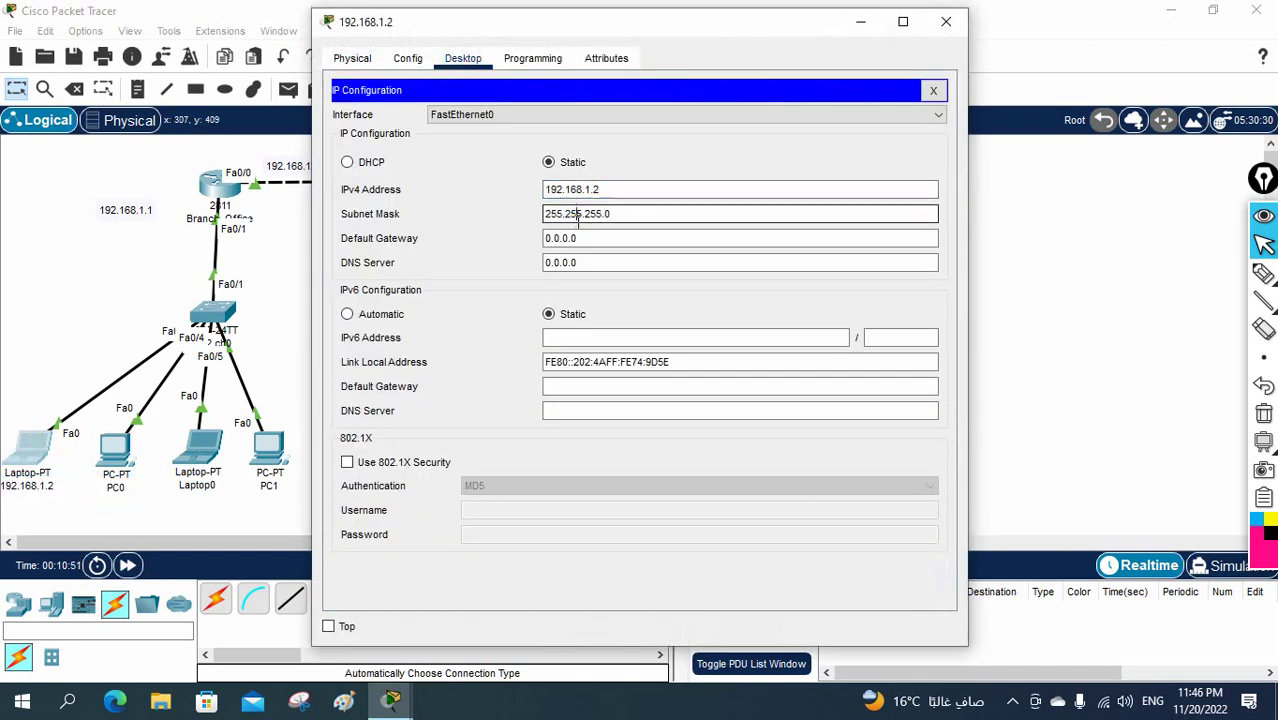
Step: Set the laptop's default gateway to the branch router's address 192.168.1.1 and close the IP configuration
{"action": "left_click", "coordinate": [545, 238]}
{"action": "type", "text": "192.168.1."}
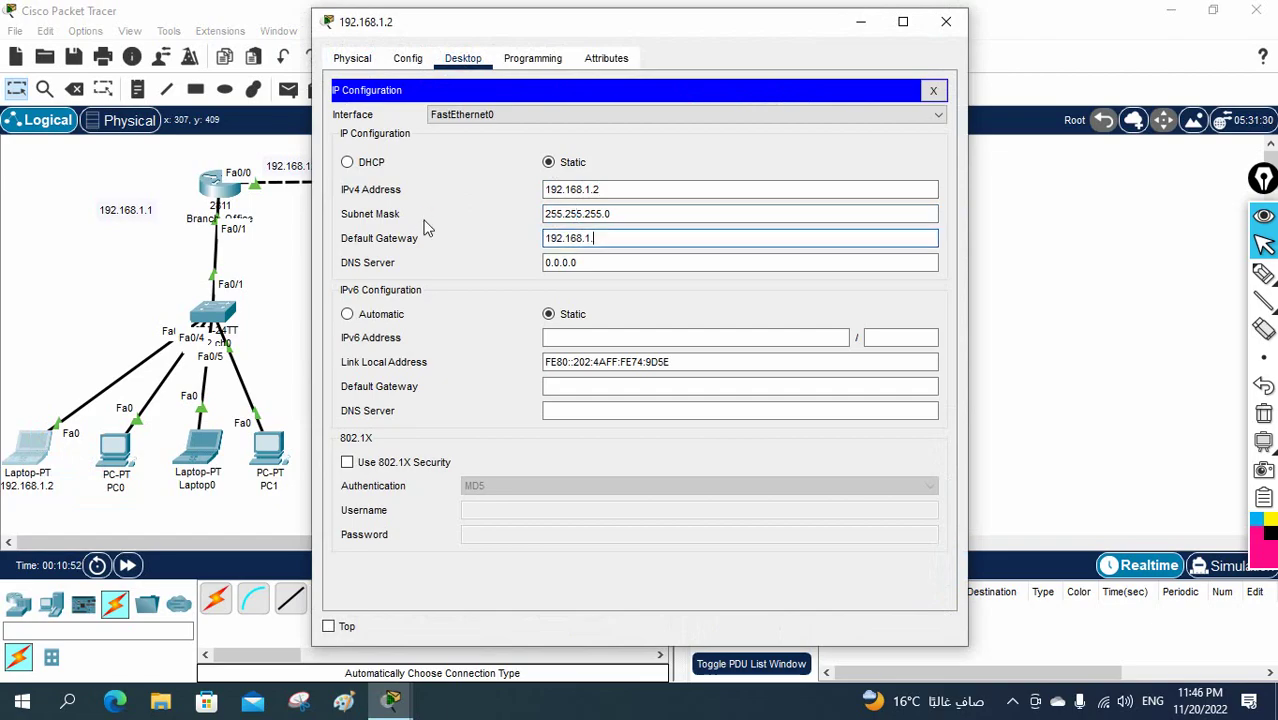
{"action": "type", "text": "21"}
{"action": "left_click", "coordinate": [933, 90]}
Step: Ping 192.168.2.2 from the laptop's command prompt and close the prompt
{"action": "left_click", "coordinate": [760, 132]}
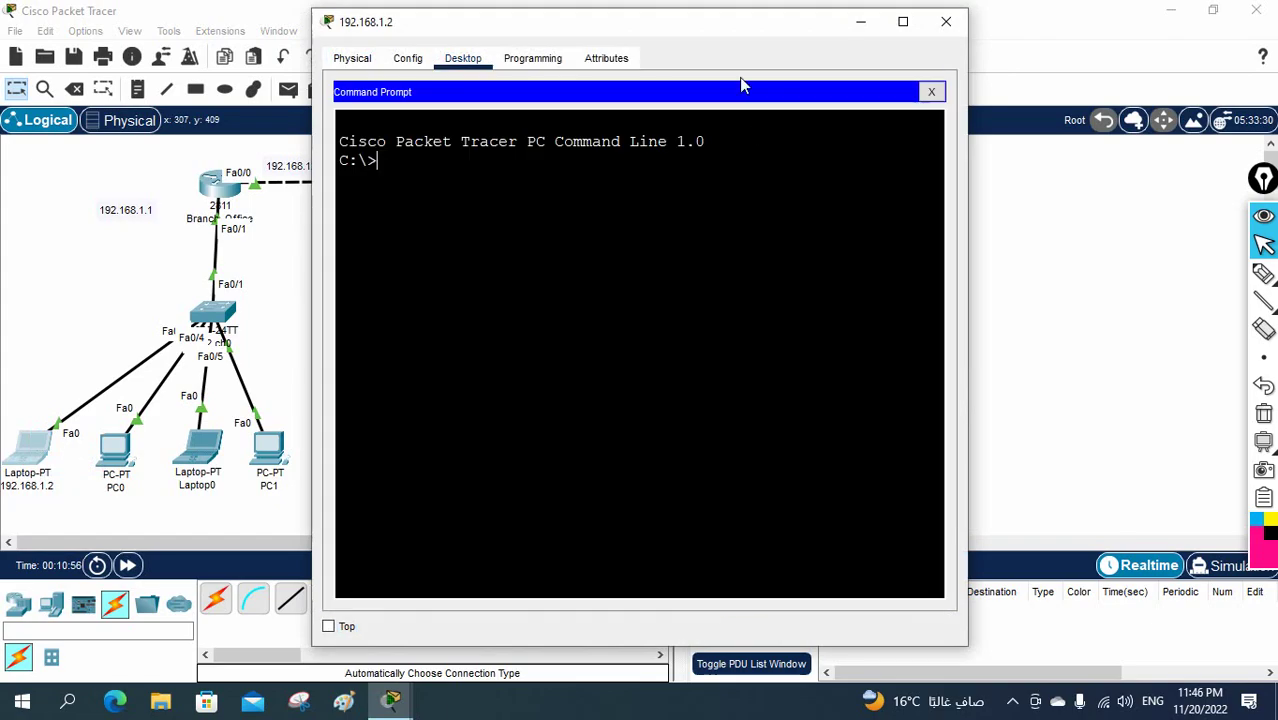
{"action": "left_click_drag", "start_coordinate": [707, 28], "coordinate": [1078, 160]}
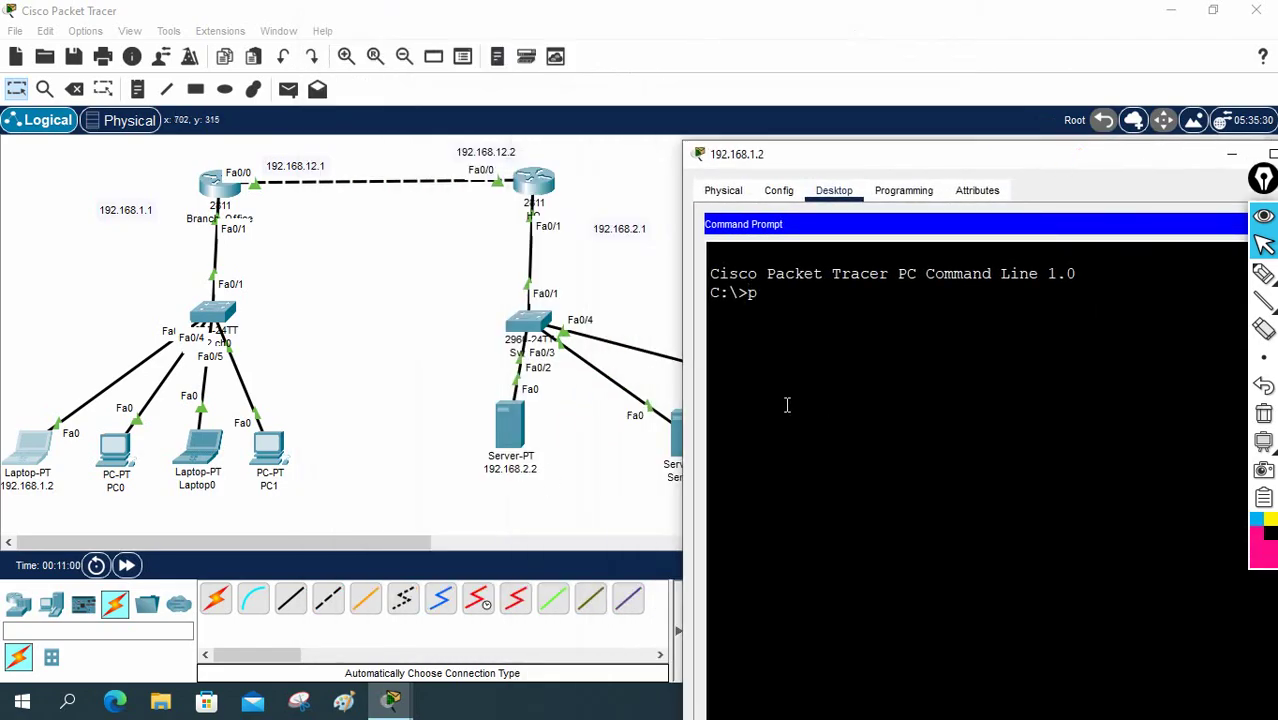
{"action": "type", "text": "ing 192.168.2.2"}
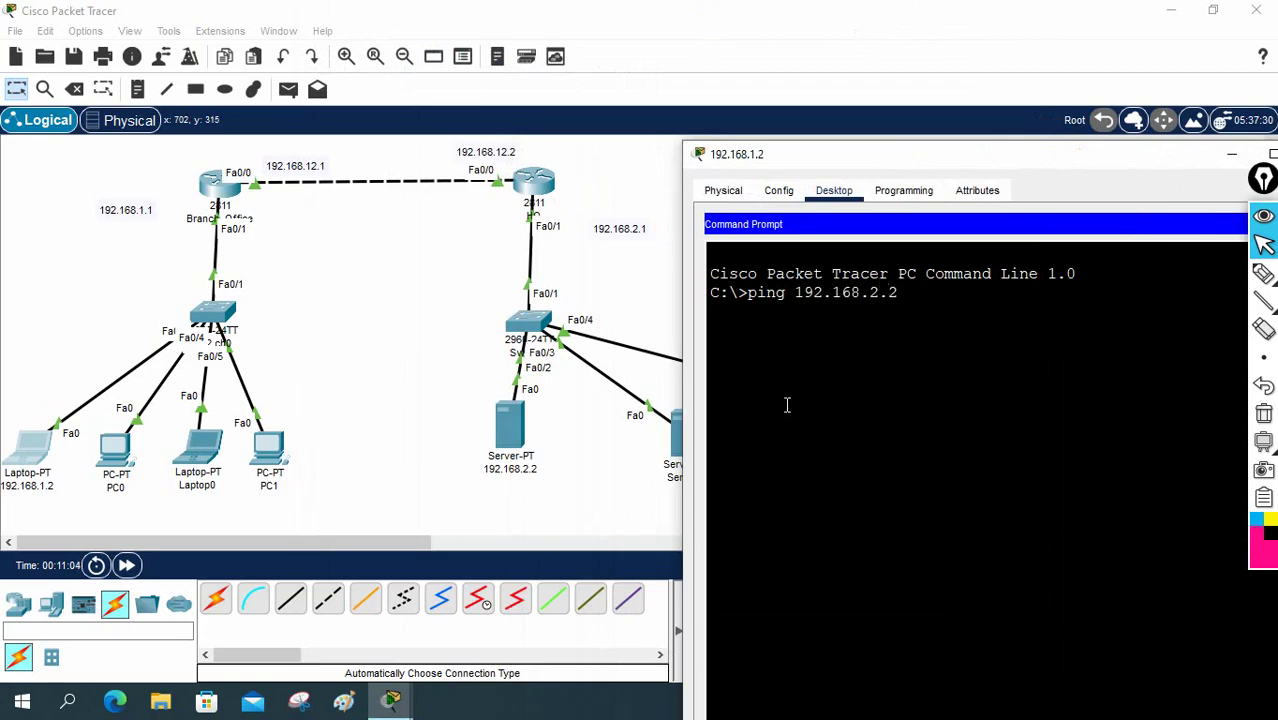
{"action": "key", "text": "Return"}
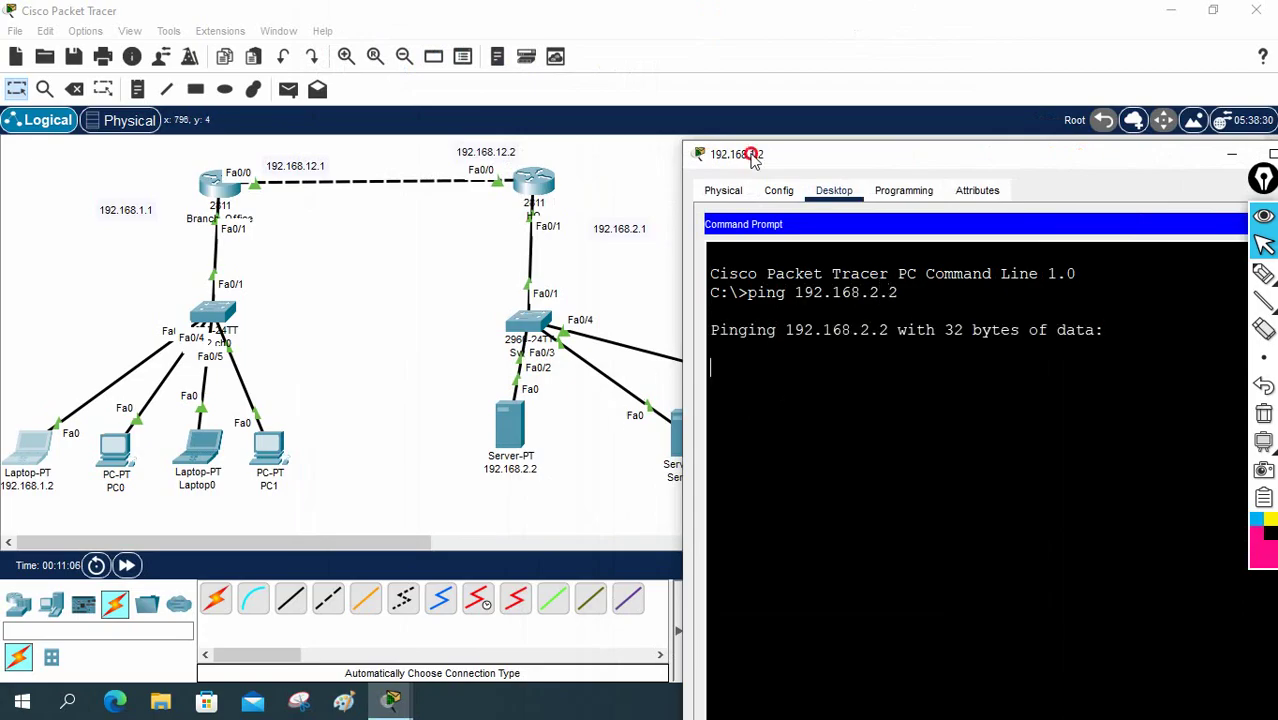
{"action": "left_click_drag", "start_coordinate": [751, 156], "coordinate": [697, 117]}
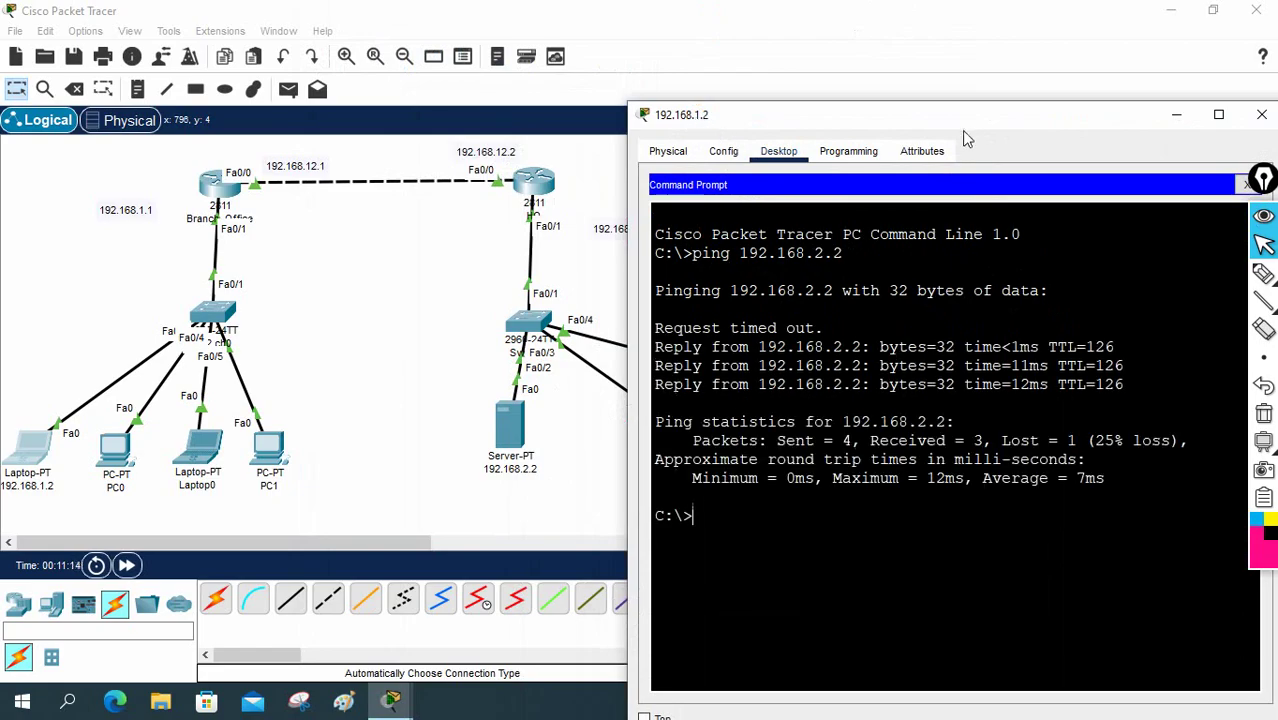
{"action": "left_click_drag", "start_coordinate": [982, 127], "coordinate": [818, 122]}
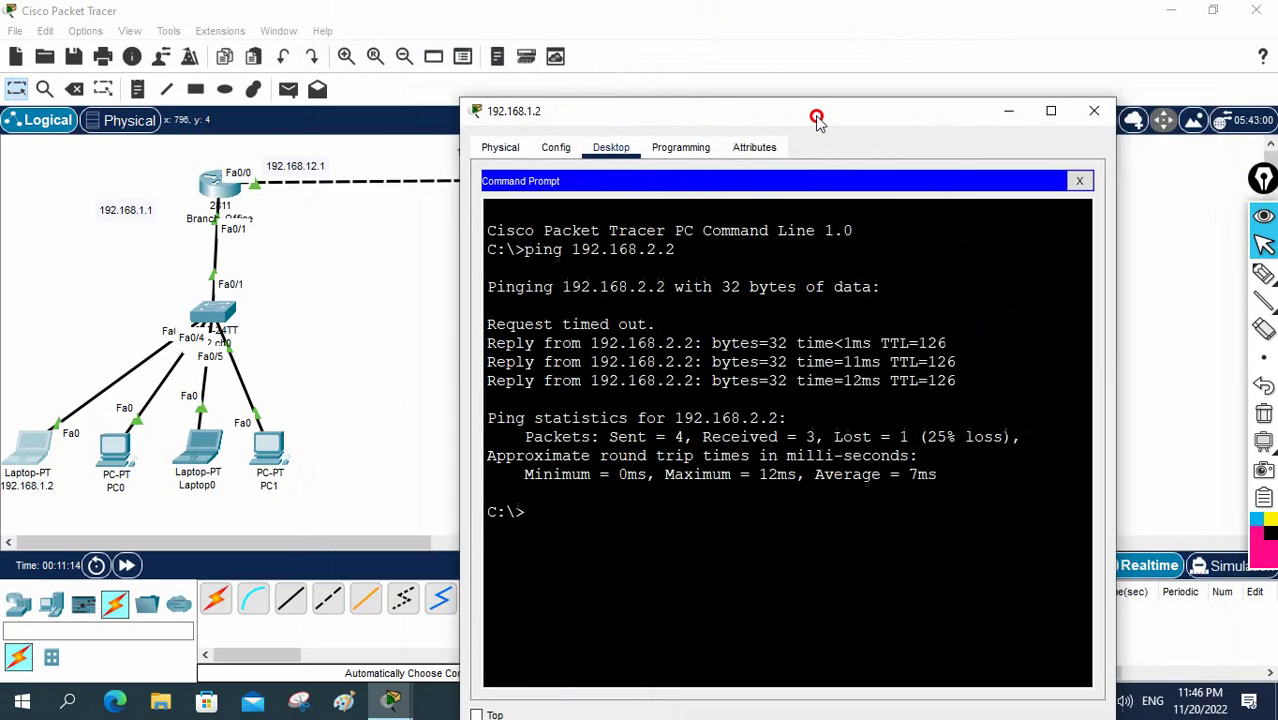
{"action": "left_click", "coordinate": [1086, 183]}
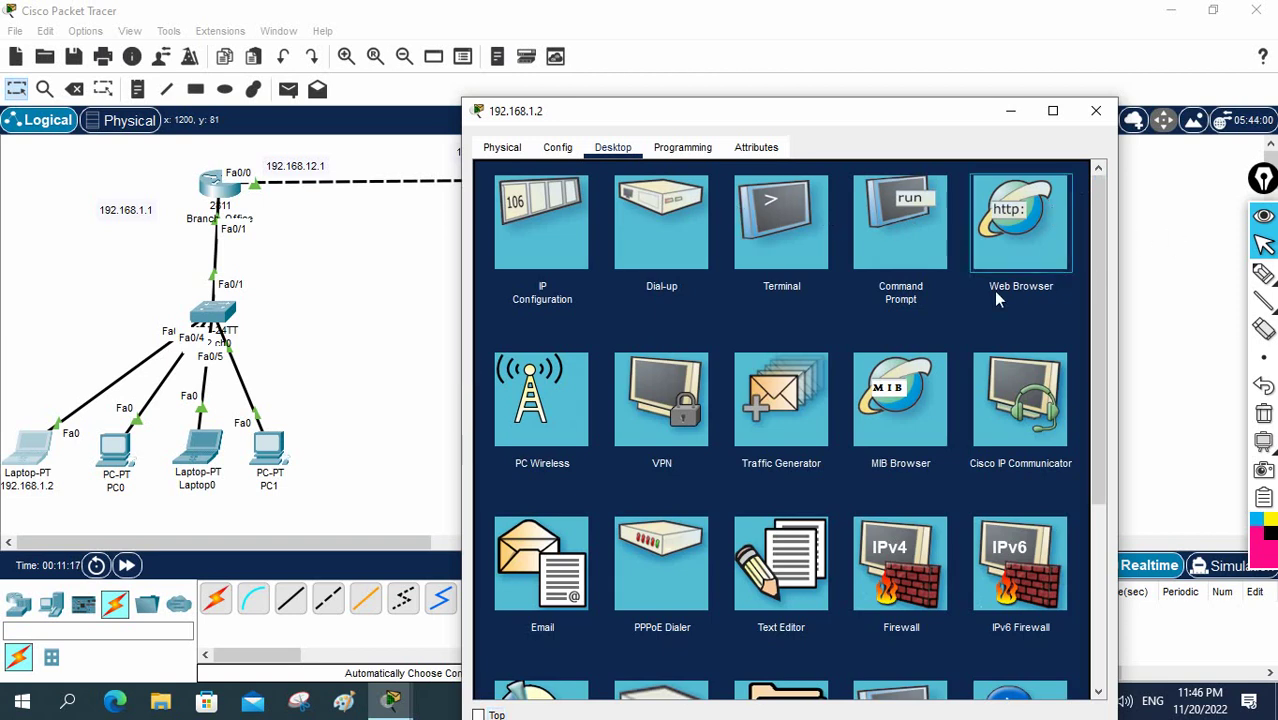
Step: Browse to the web server at 192.168.2.2 from the laptop, view its hello world and copyrights pages, and close the laptop window
{"action": "left_click", "coordinate": [995, 294]}
{"action": "left_click", "coordinate": [828, 207]}
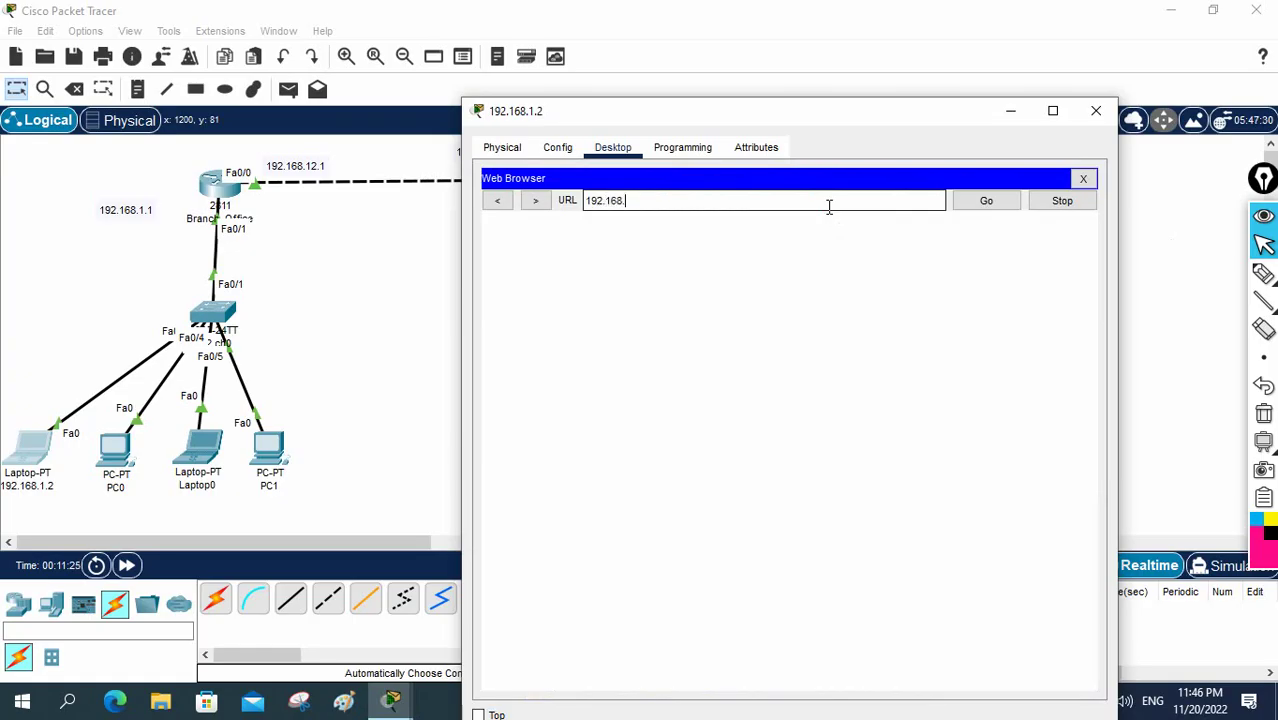
{"action": "key", "text": "Return"}
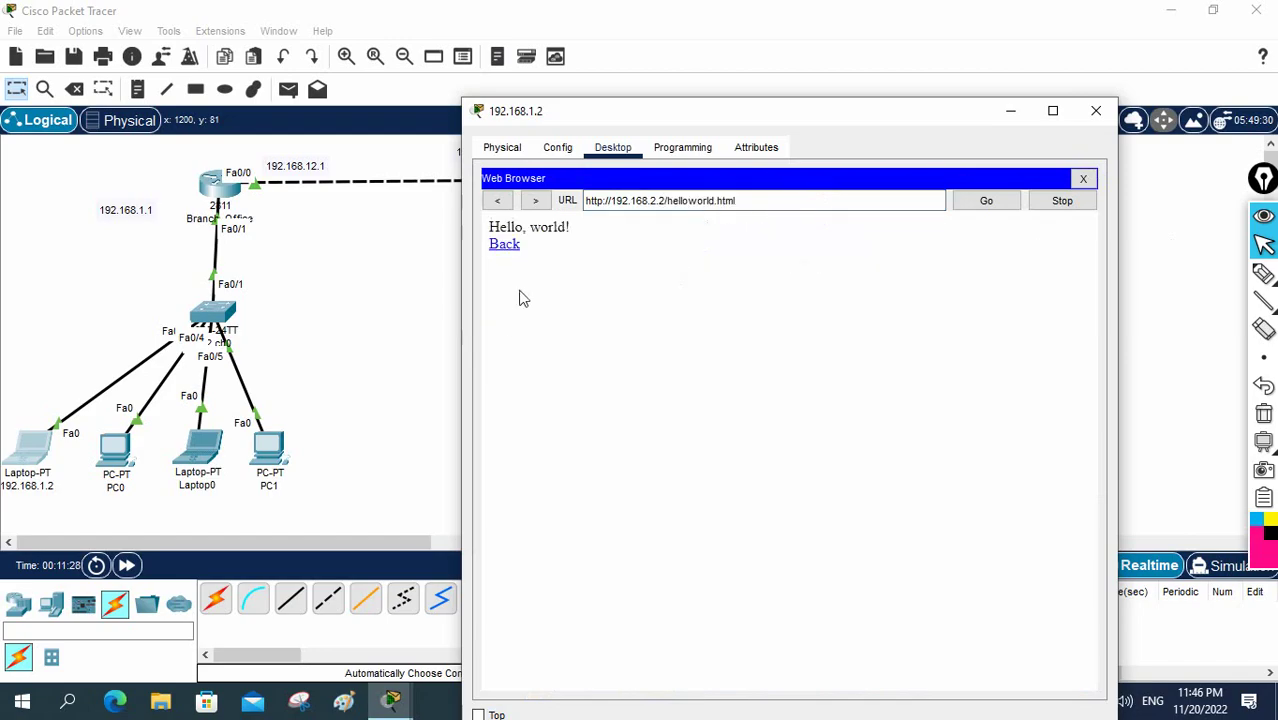
{"action": "left_click", "coordinate": [509, 246]}
{"action": "left_click", "coordinate": [513, 341]}
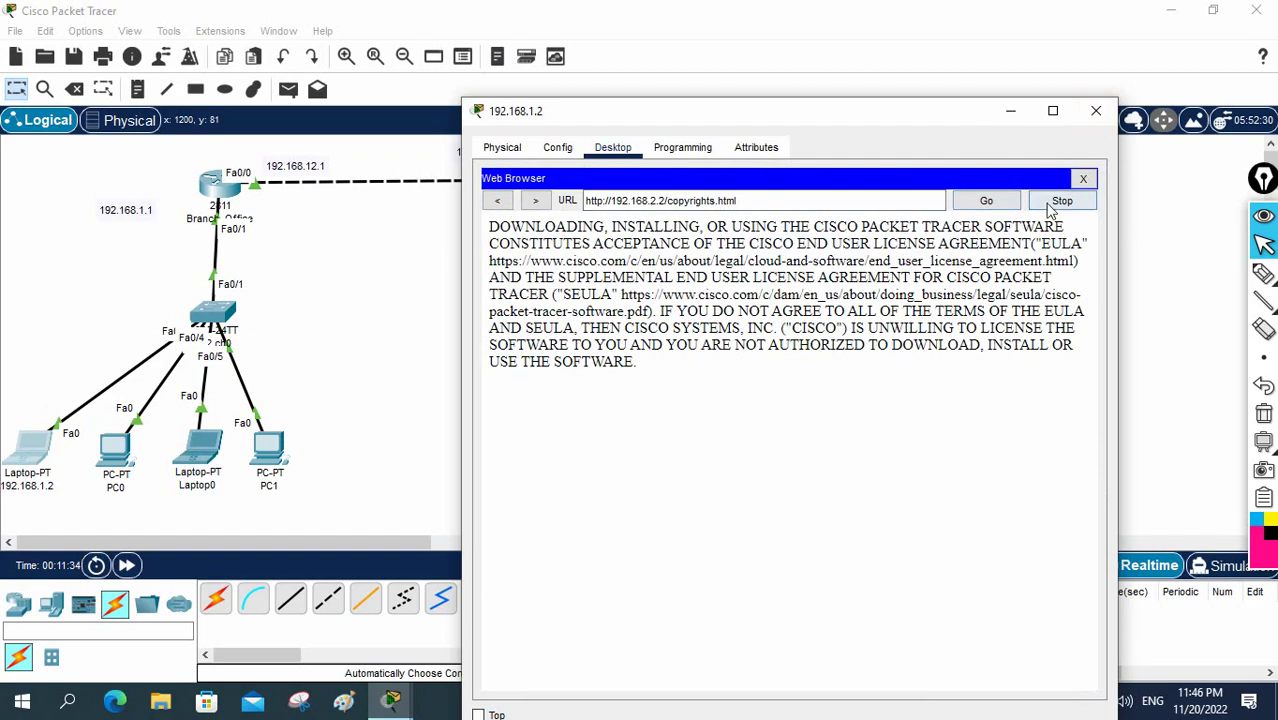
{"action": "left_click", "coordinate": [1096, 110]}
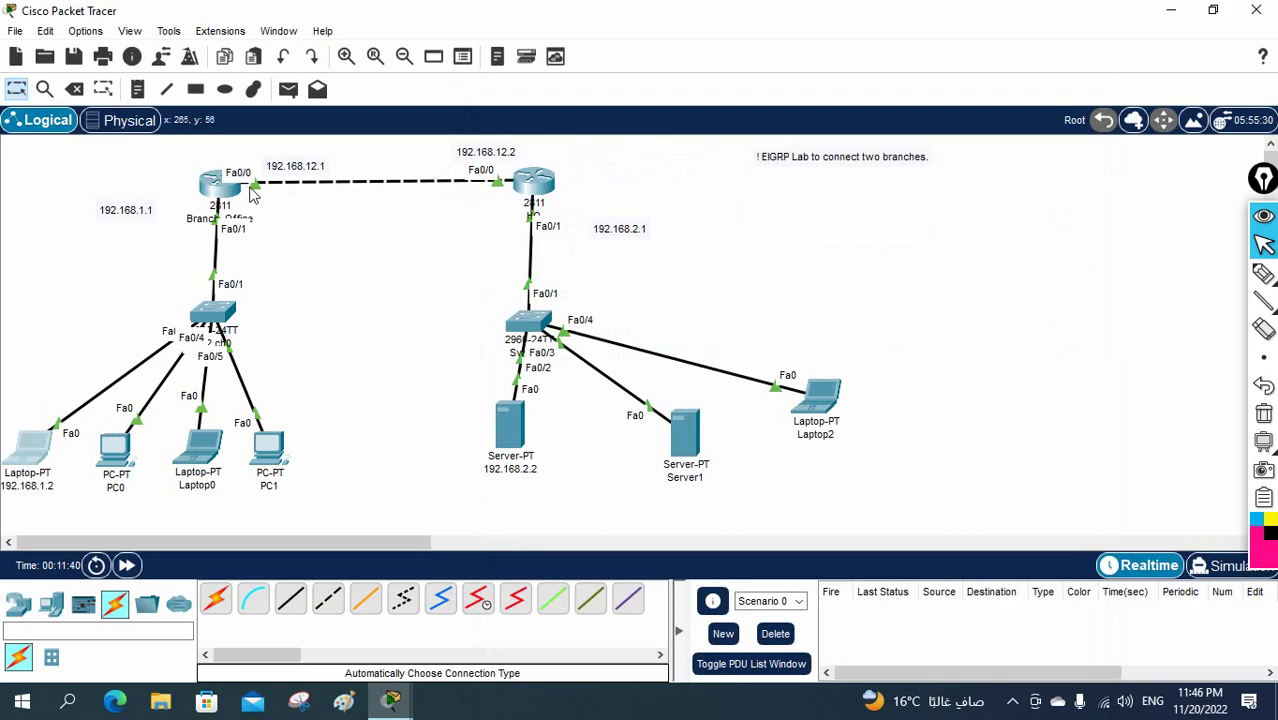
Step: Leave configuration mode on the Branch_Office router and display its running configuration
{"action": "left_click", "coordinate": [216, 186]}
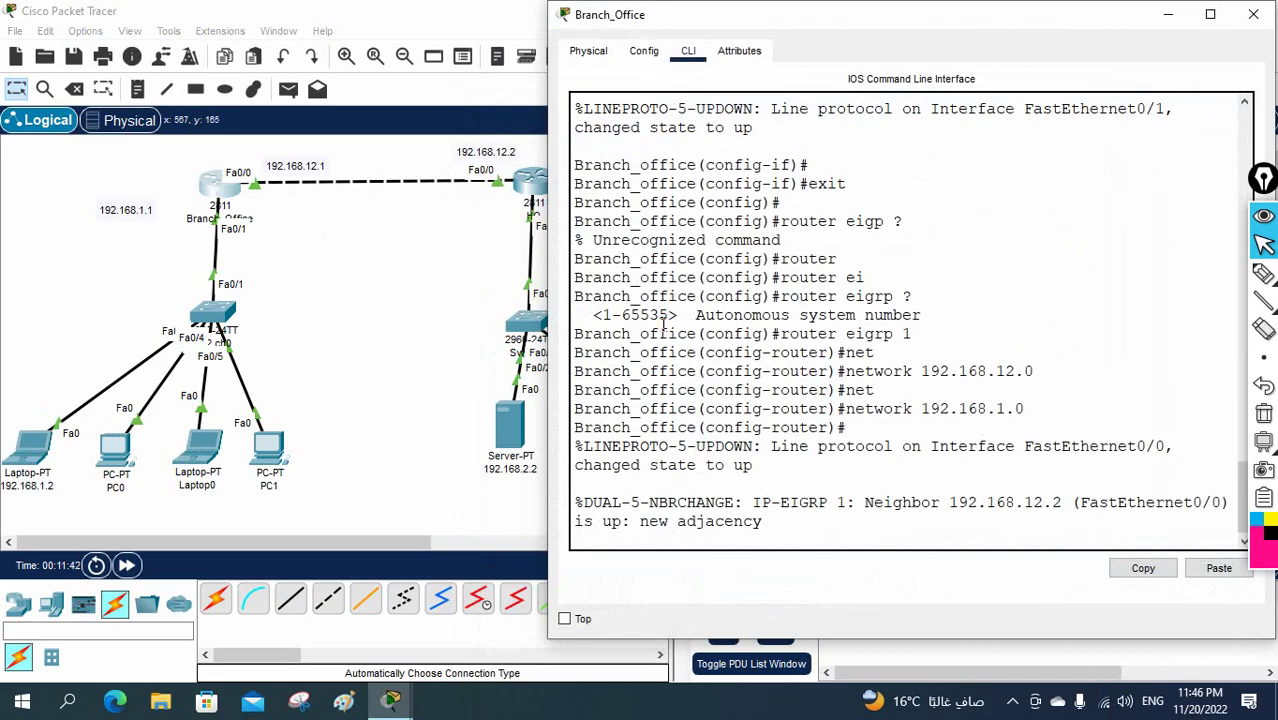
{"action": "key", "text": "ctrl+z"}
{"action": "key", "text": "Return"}
{"action": "key", "text": "Return"}
{"action": "key", "text": "Return"}
{"action": "type", "text": "sh run"}
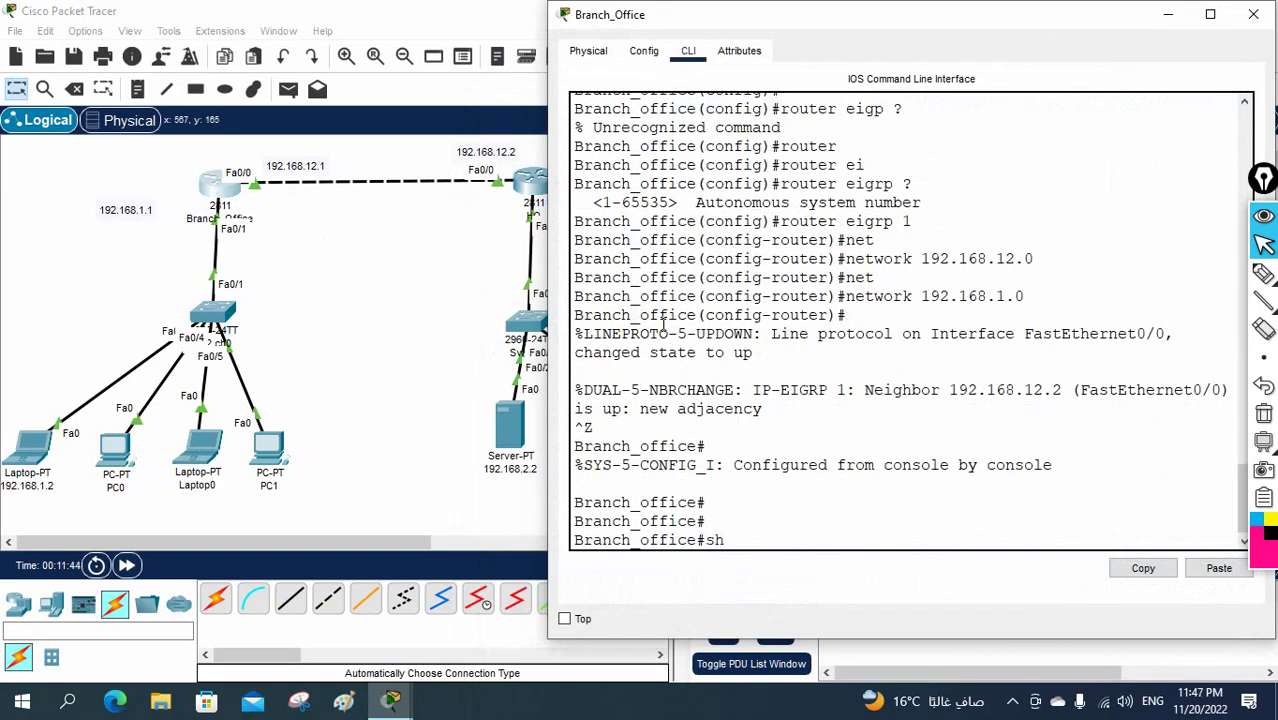
{"action": "key", "text": "Return"}
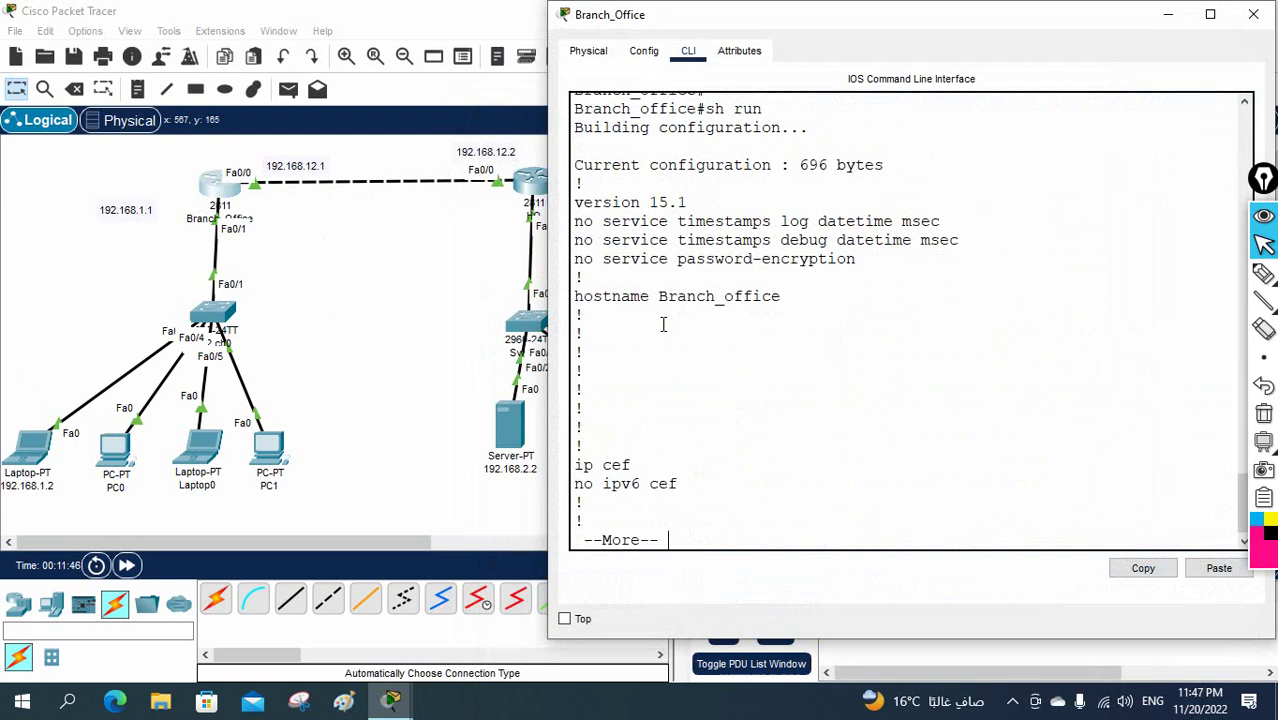
Step: Page through the rest of the Branch_Office router's running configuration to its end and examine the EIGRP and line settings
{"action": "scroll", "coordinate": [590, 316], "scroll_direction": "up", "scroll_amount": 3}
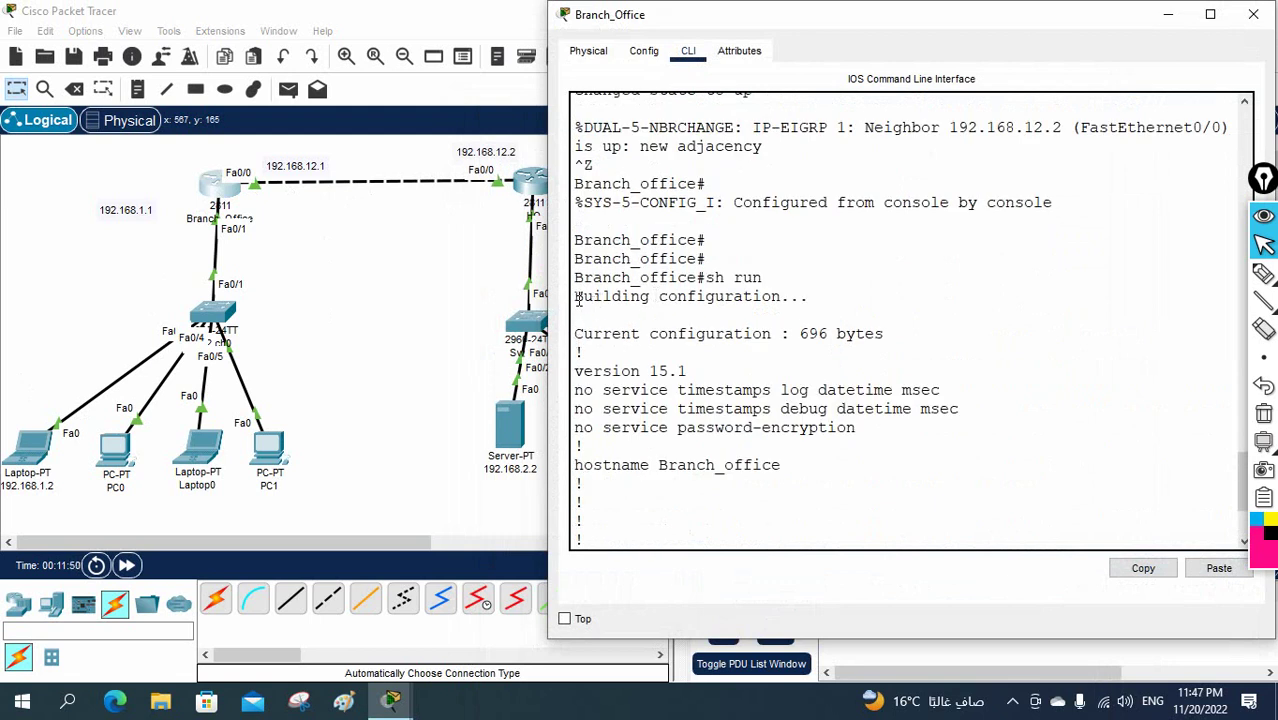
{"action": "left_click_drag", "start_coordinate": [576, 279], "coordinate": [797, 568]}
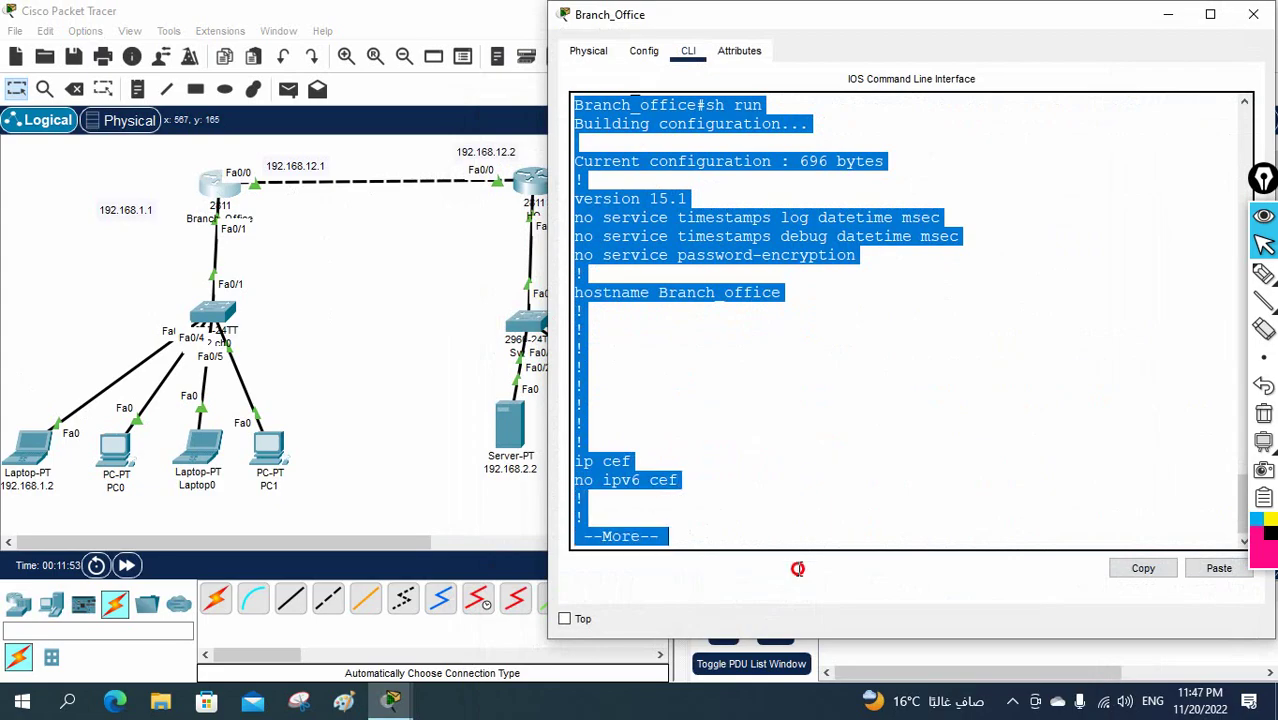
{"action": "left_click", "coordinate": [773, 476]}
{"action": "scroll", "coordinate": [778, 470], "scroll_direction": "down", "scroll_amount": 1}
{"action": "key", "text": "Return"}
{"action": "key", "text": "Return"}
{"action": "key", "text": "Return"}
{"action": "key", "text": "Return"}
{"action": "key", "text": "Return"}
{"action": "key", "text": "Return"}
{"action": "key", "text": "Return"}
{"action": "key", "text": "Return"}
{"action": "key", "text": "Return"}
{"action": "key", "text": "Return"}
{"action": "key", "text": "Return"}
{"action": "key", "text": "Return"}
{"action": "key", "text": "Return"}
{"action": "key", "text": "Return"}
{"action": "key", "text": "Return"}
{"action": "key", "text": "Return"}
{"action": "key", "text": "Return"}
{"action": "key", "text": "Return"}
{"action": "key", "text": "Return"}
{"action": "key", "text": "Return"}
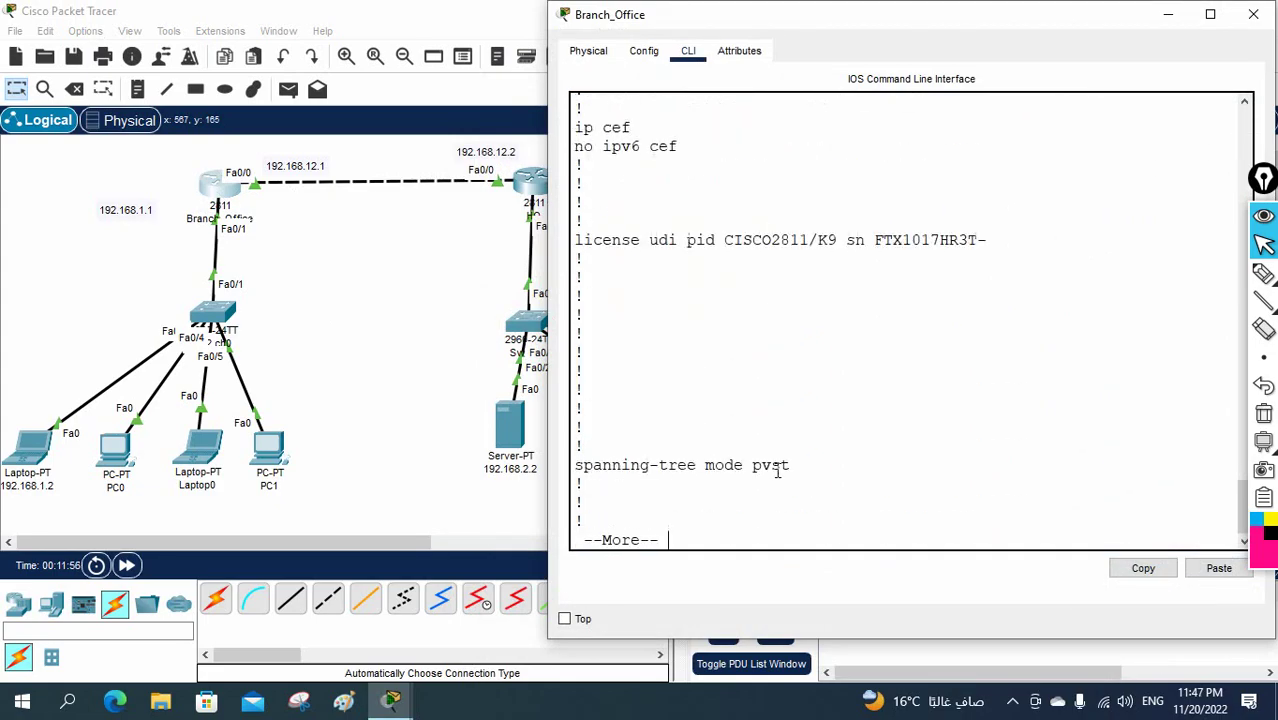
{"action": "key", "text": "Return"}
{"action": "key", "text": "Return"}
{"action": "key", "text": "Return"}
{"action": "key", "text": "Return"}
{"action": "key", "text": "Return"}
{"action": "key", "text": "Return"}
{"action": "key", "text": "Return"}
{"action": "key", "text": "Return"}
{"action": "key", "text": "Return"}
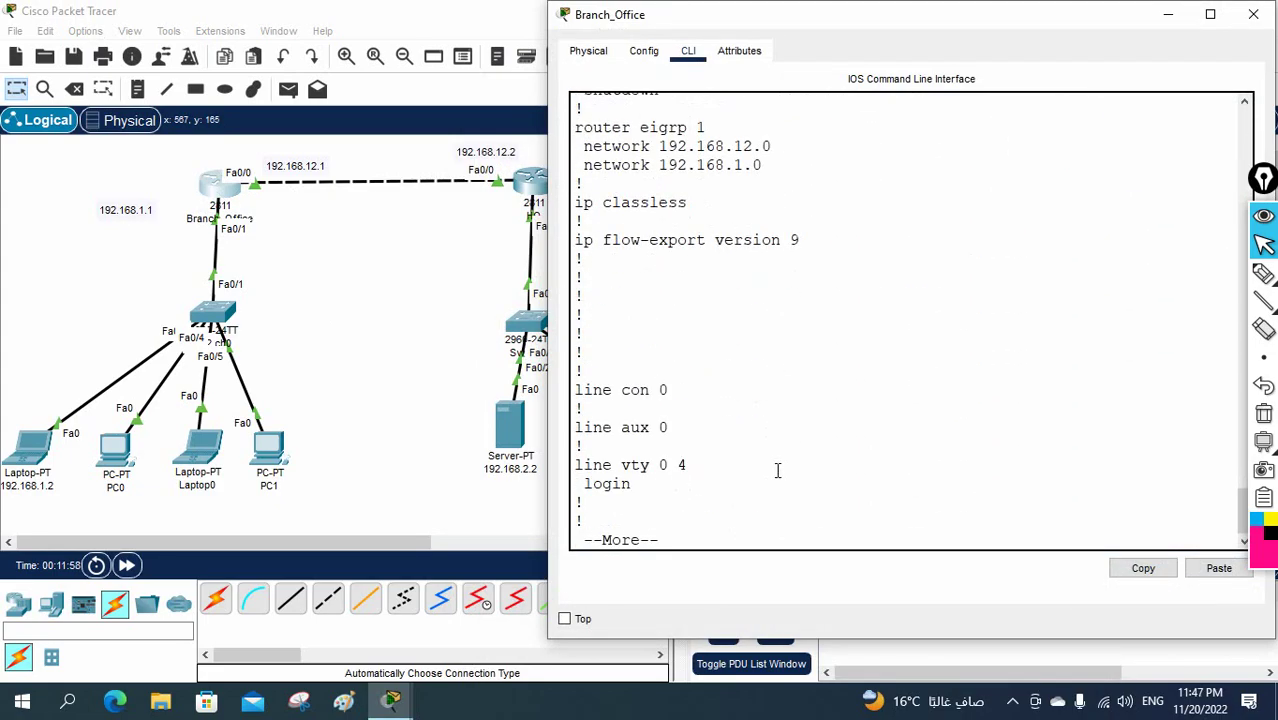
{"action": "key", "text": "Return"}
{"action": "key", "text": "Return"}
{"action": "key", "text": "Return"}
{"action": "key", "text": "Return"}
{"action": "key", "text": "Return"}
{"action": "key", "text": "Return"}
{"action": "key", "text": "Return"}
{"action": "key", "text": "Return"}
{"action": "key", "text": "Return"}
{"action": "key", "text": "Return"}
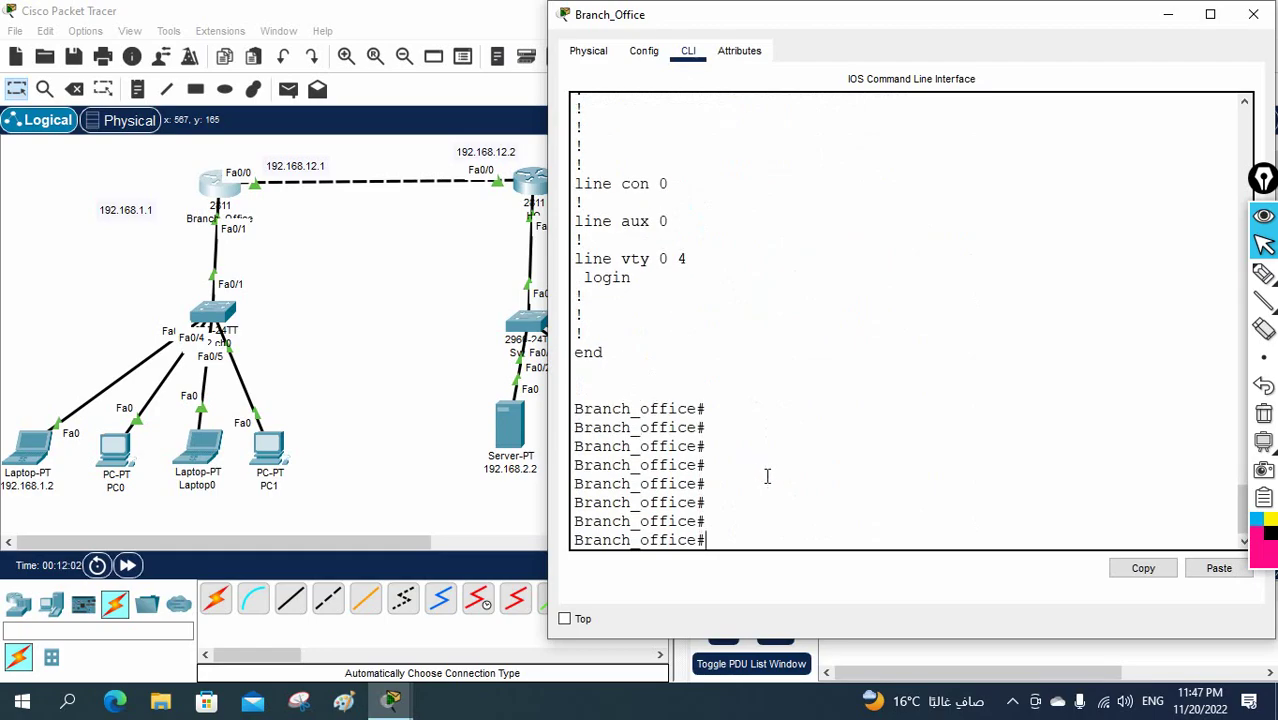
Step: Show only the EIGRP section of Branch_Office's running configuration with "sh run | sec eigrp" and copy the router eigrp 1 block
{"action": "type", "text": "sh run | sec eigrp"}
{"action": "key", "text": "Return"}
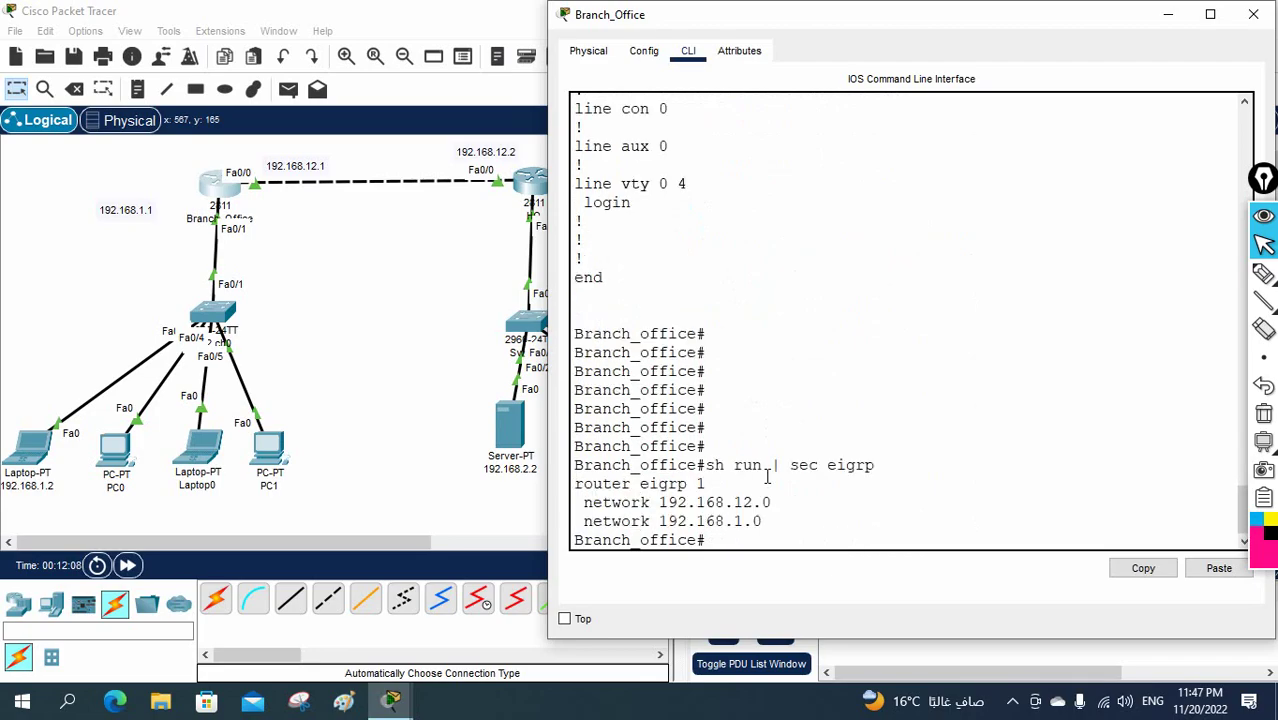
{"action": "left_click_drag", "start_coordinate": [764, 521], "coordinate": [574, 480]}
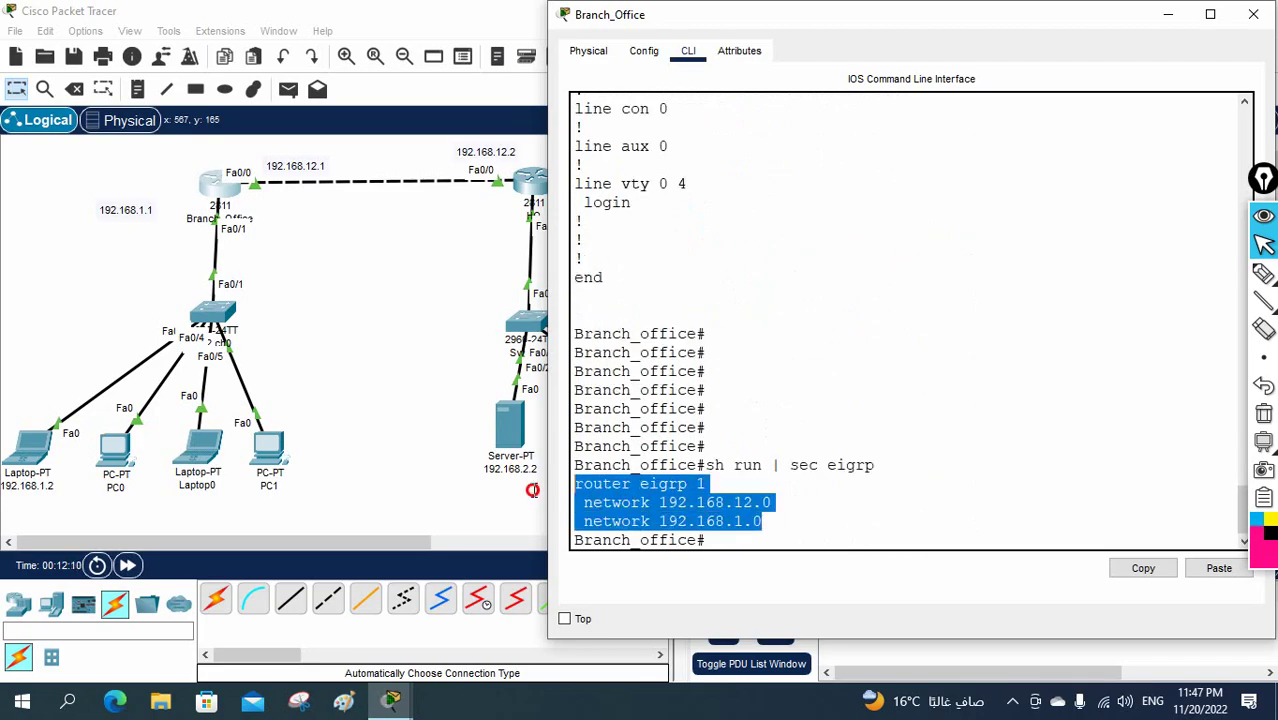
{"action": "right_click", "coordinate": [608, 500]}
{"action": "left_click", "coordinate": [643, 506]}
Step: Place a note below the 192.168.1.1 label with the copied lines router eigrp 1, network 192.168.12.0 and network 192.168.1.0
{"action": "left_click", "coordinate": [346, 328]}
{"action": "left_click", "coordinate": [137, 89]}
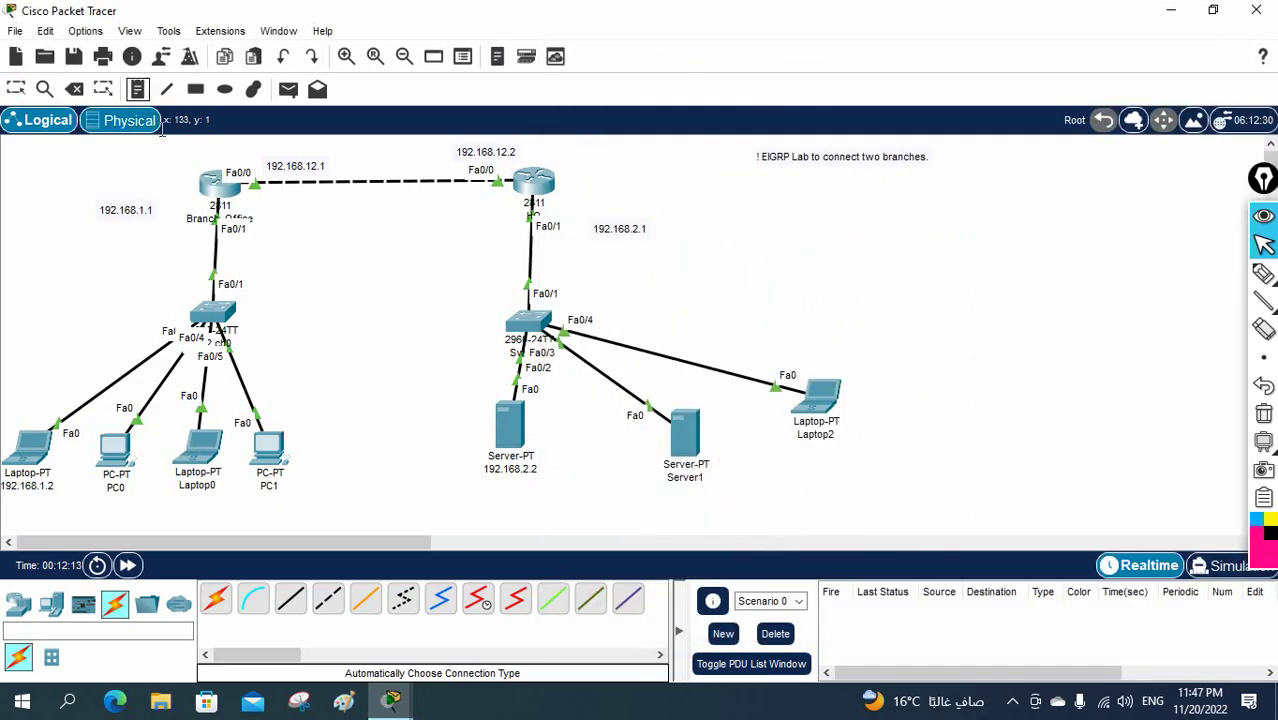
{"action": "left_click", "coordinate": [28, 240]}
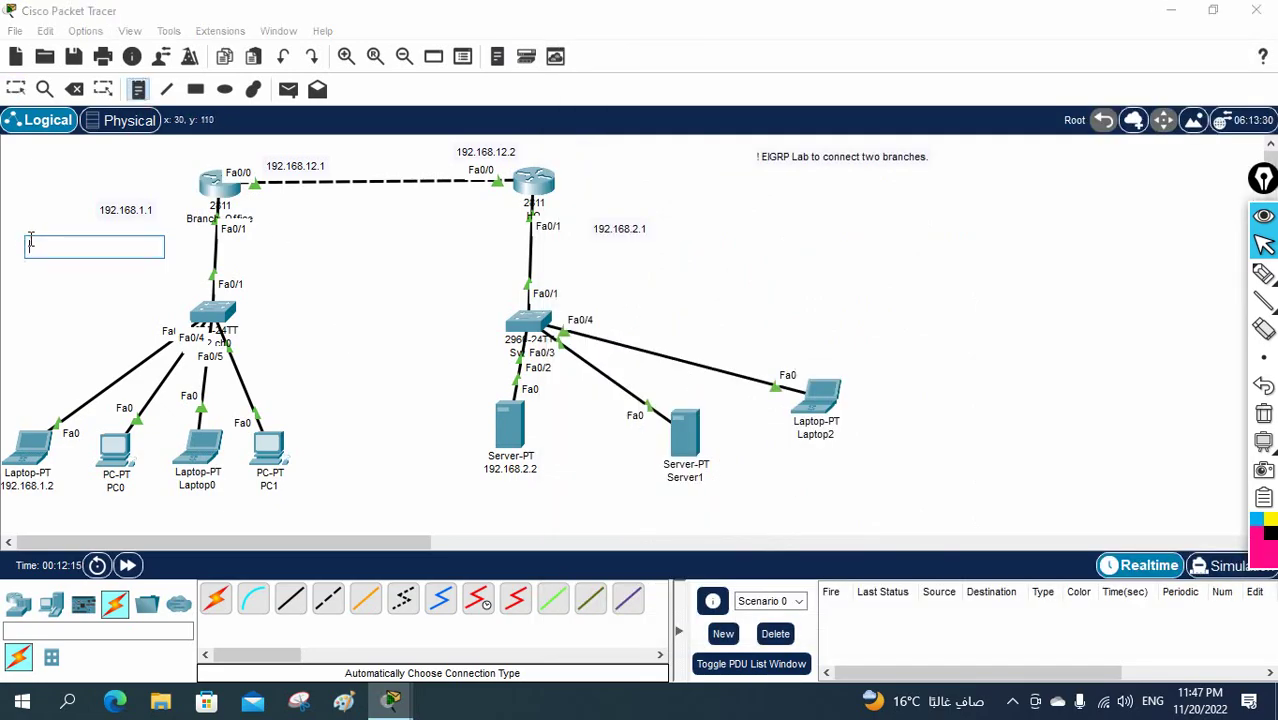
{"action": "key", "text": "ctrl+v"}
{"action": "left_click", "coordinate": [365, 296]}
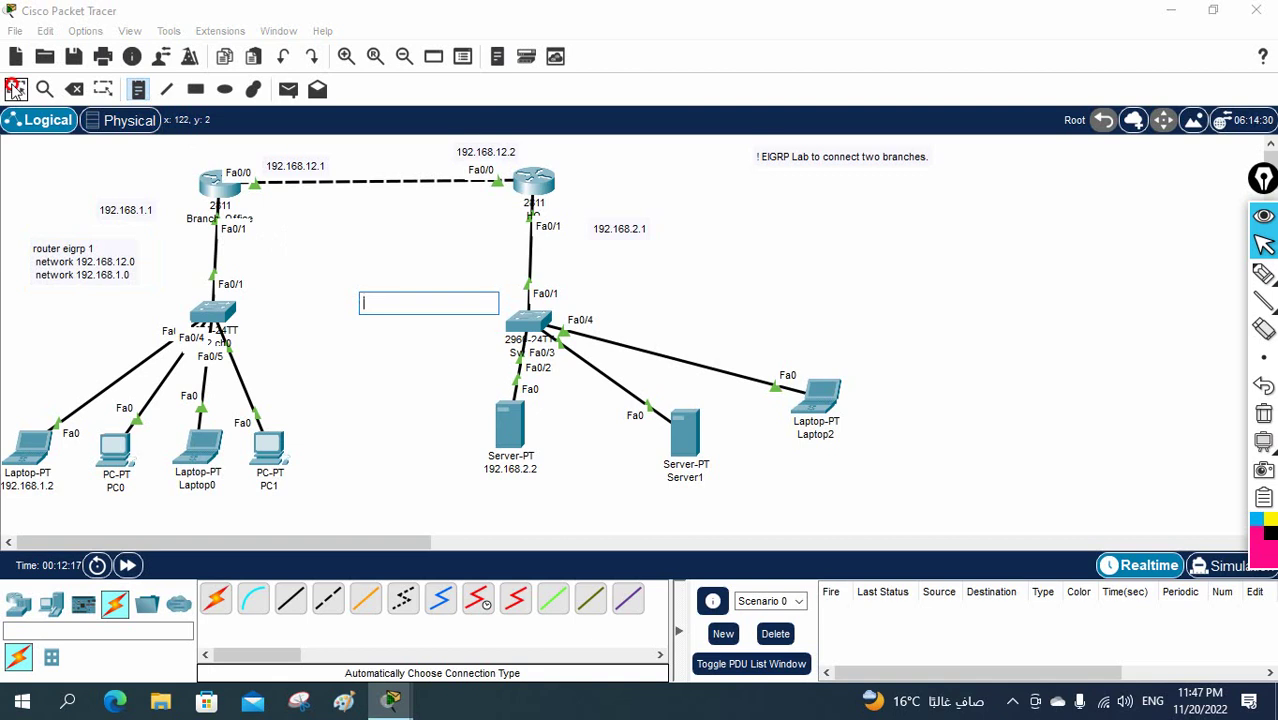
{"action": "left_click", "coordinate": [15, 89]}
Step: Show the EIGRP section of the HQ router's running configuration with "sh run | section eig", copy the router eigrp 1 block and close the router window
{"action": "left_click", "coordinate": [543, 183]}
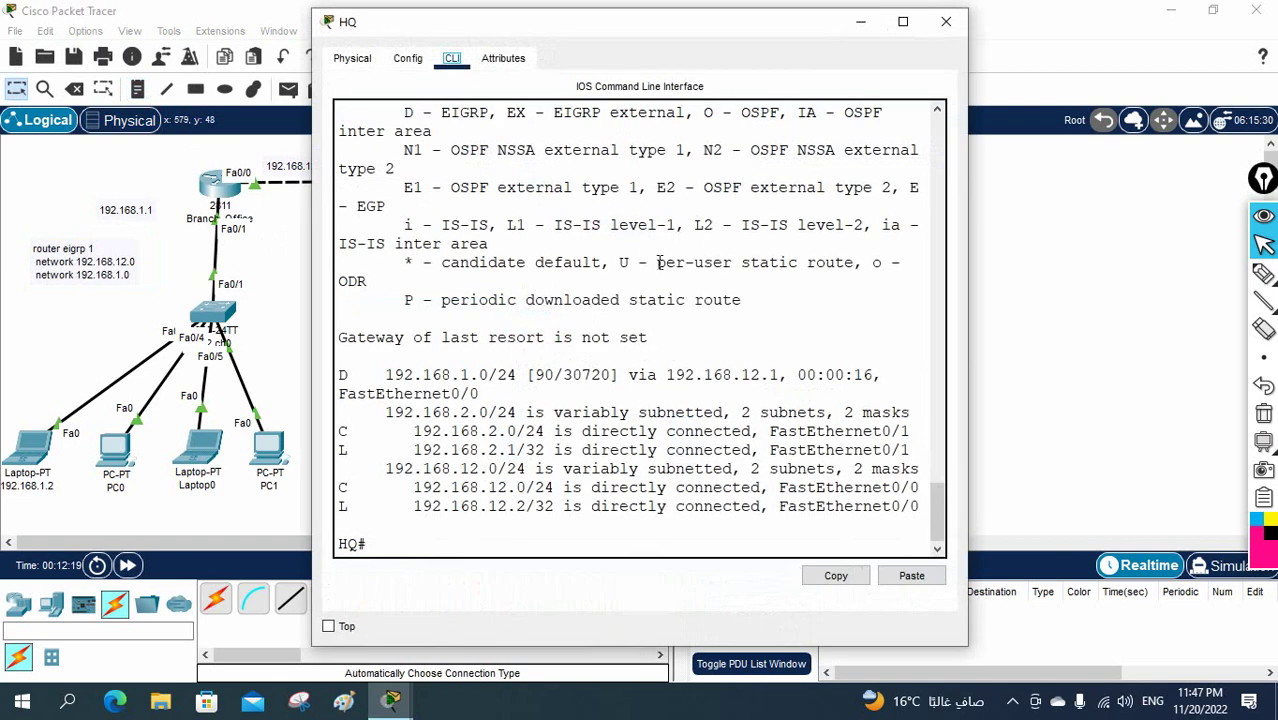
{"action": "type", "text": "sh run | sec"}
{"action": "key", "text": "Tab"}
{"action": "type", "text": "e"}
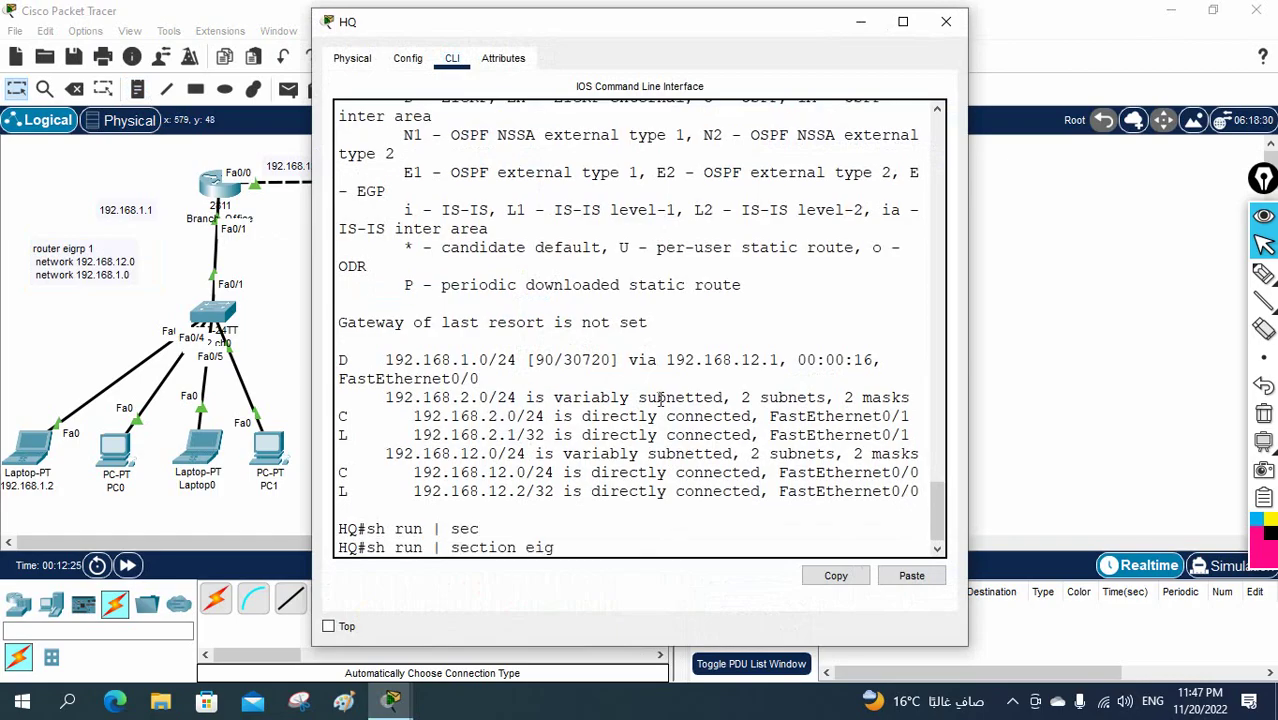
{"action": "key", "text": "Tab"}
{"action": "key", "text": "Return"}
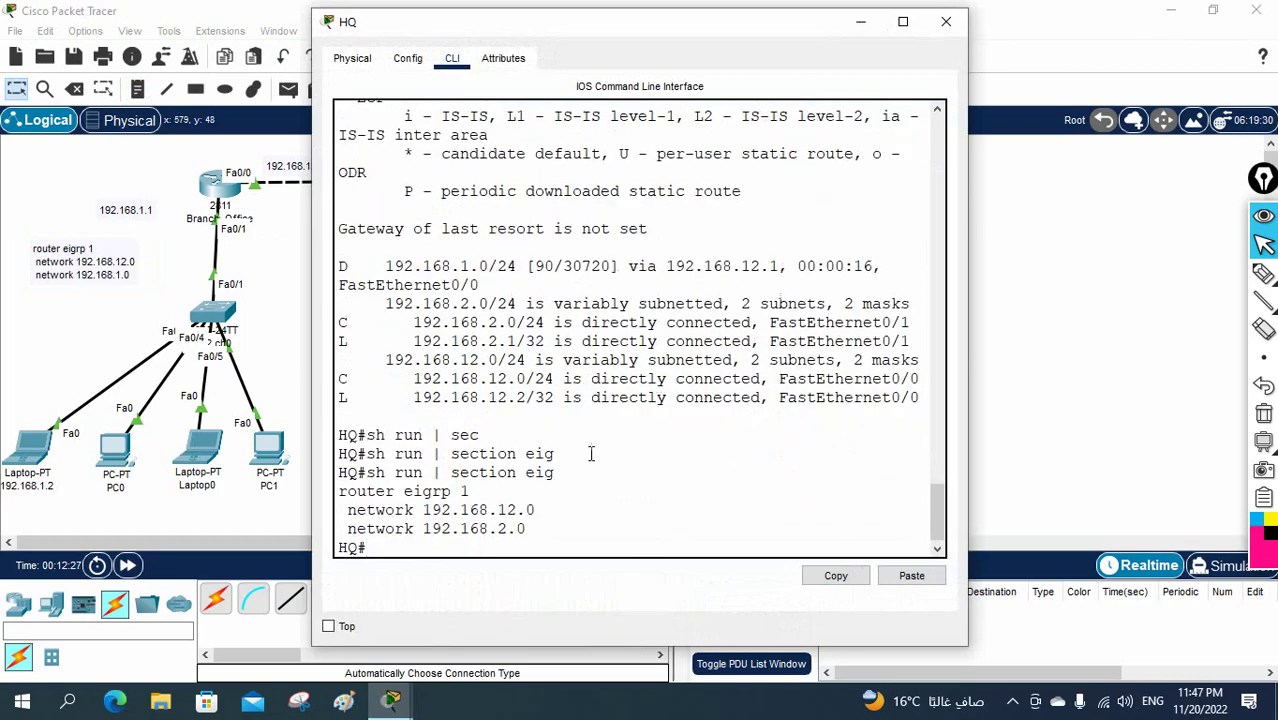
{"action": "left_click_drag", "start_coordinate": [527, 530], "coordinate": [340, 491]}
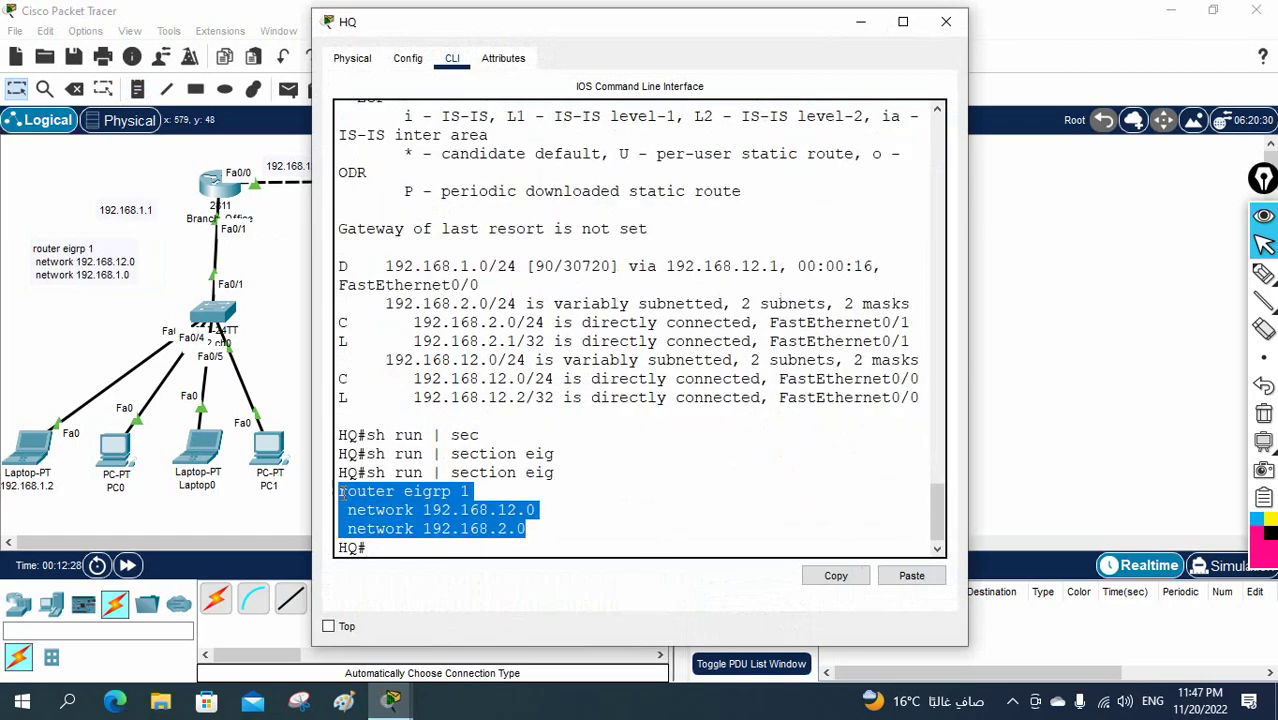
{"action": "right_click", "coordinate": [345, 497]}
{"action": "left_click", "coordinate": [372, 511]}
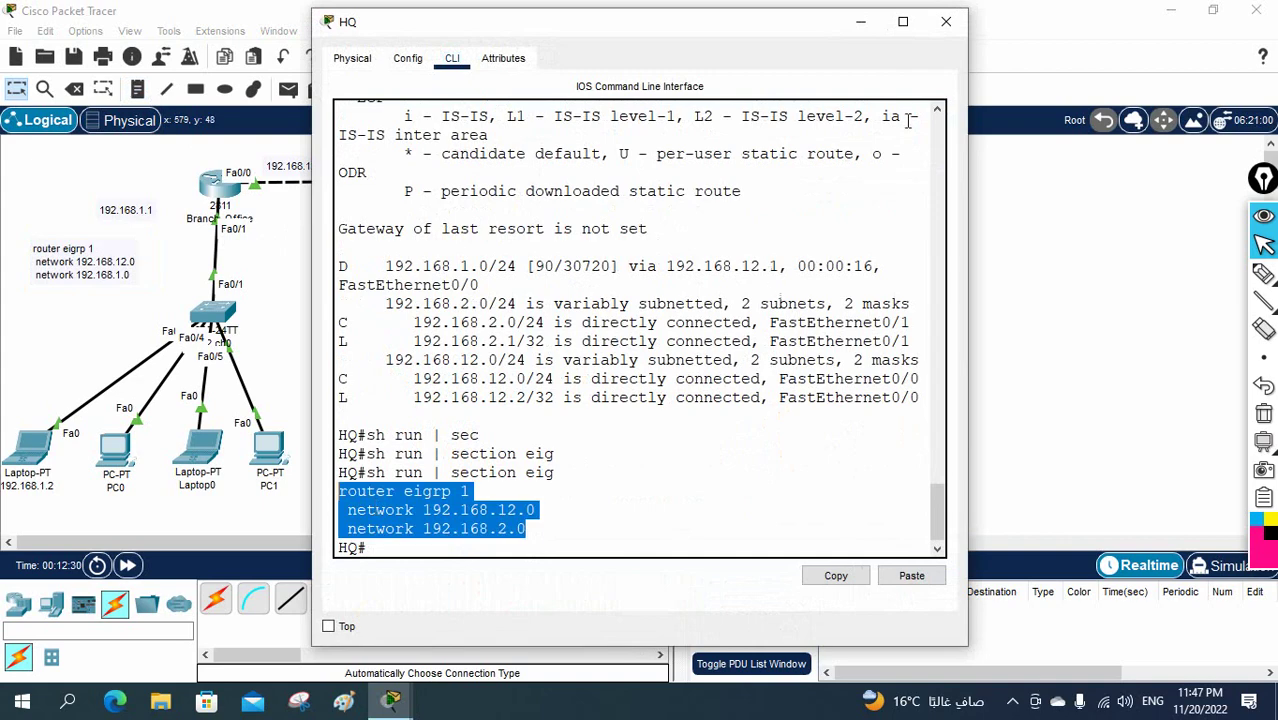
{"action": "left_click", "coordinate": [953, 28]}
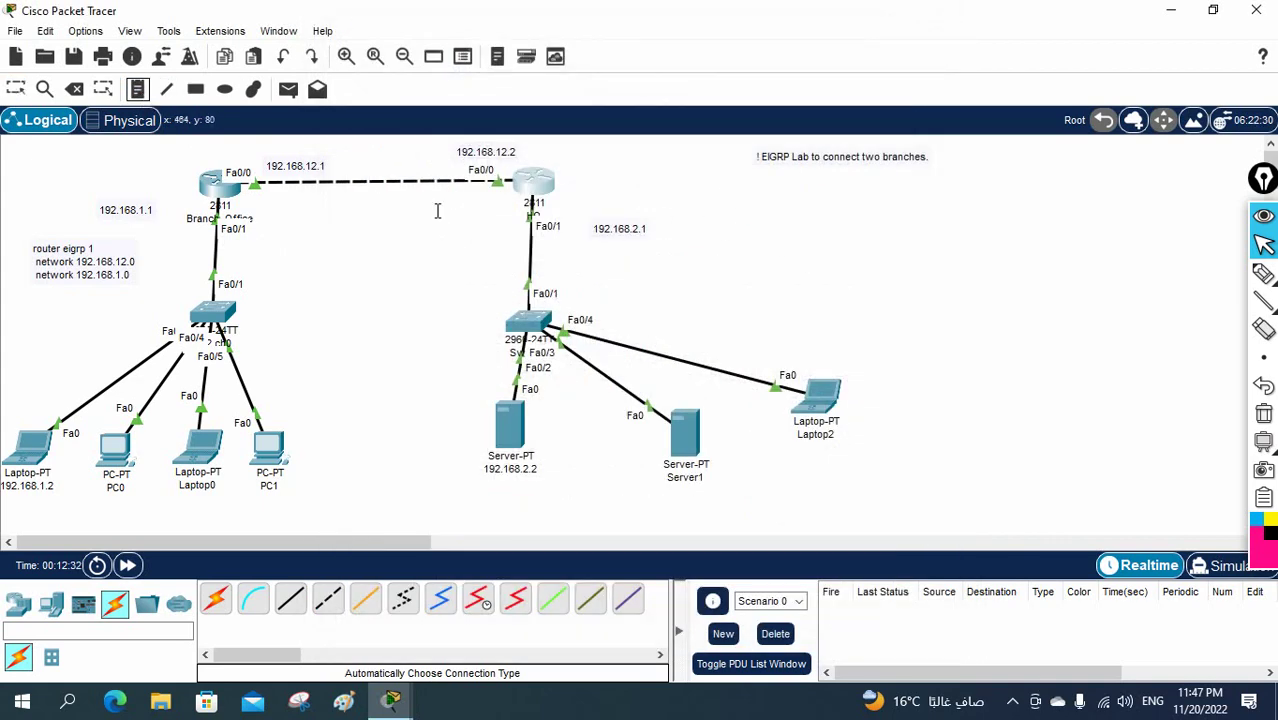
Step: Place a note beside the HQ router's 192.168.2.1 label with the copied lines router eigrp 1, network 192.168.12.0 and network 192.168.2.0
{"action": "left_click", "coordinate": [702, 240]}
{"action": "key", "text": "ctrl+v"}
{"action": "left_click", "coordinate": [978, 283]}
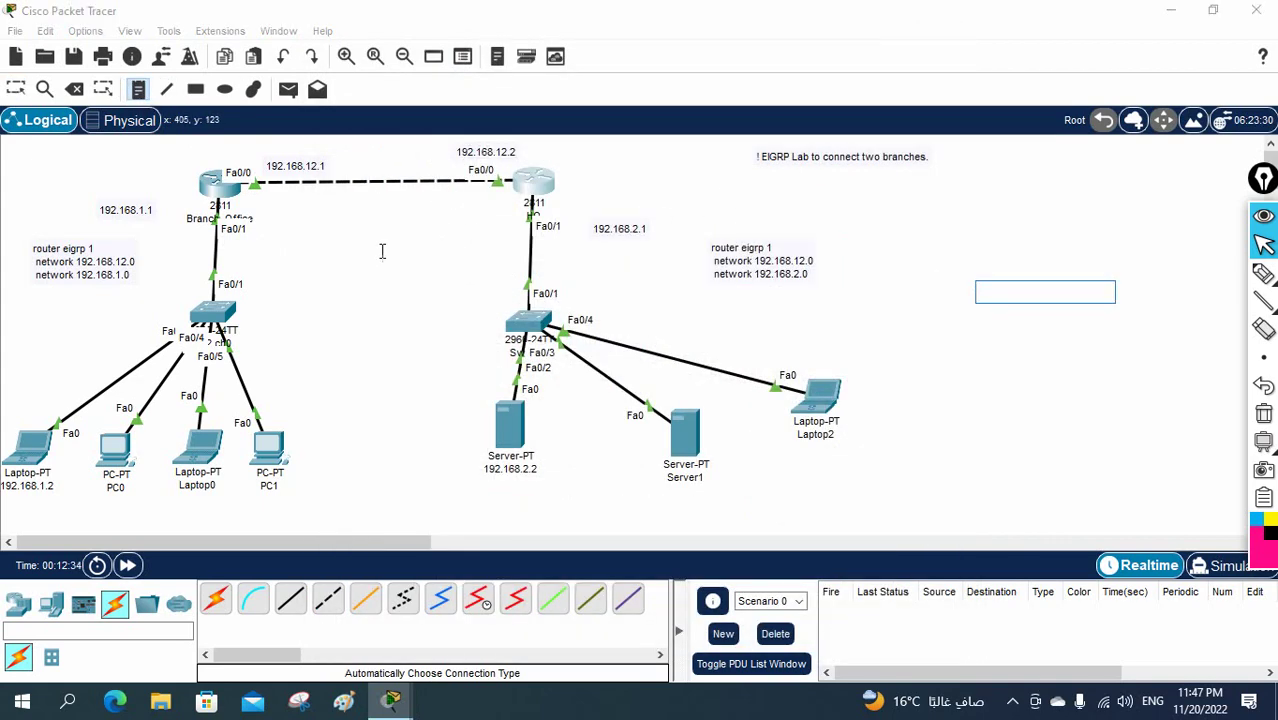
{"action": "key", "text": "Escape"}
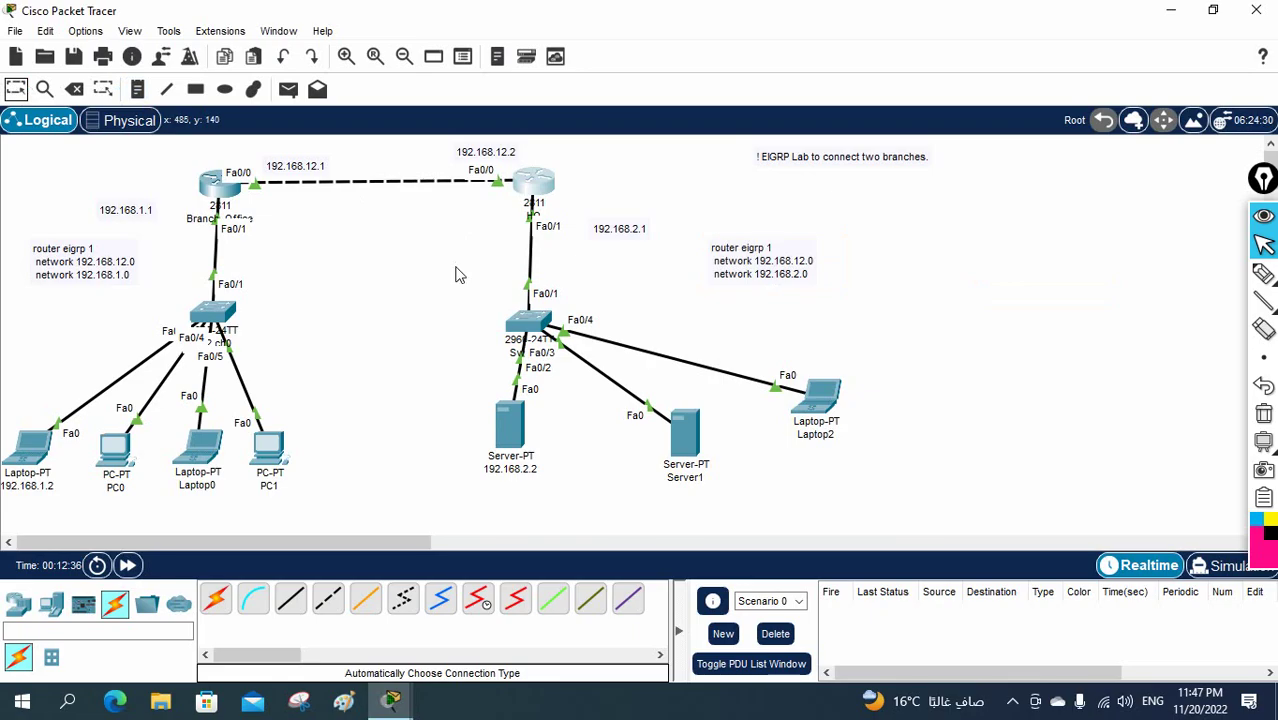